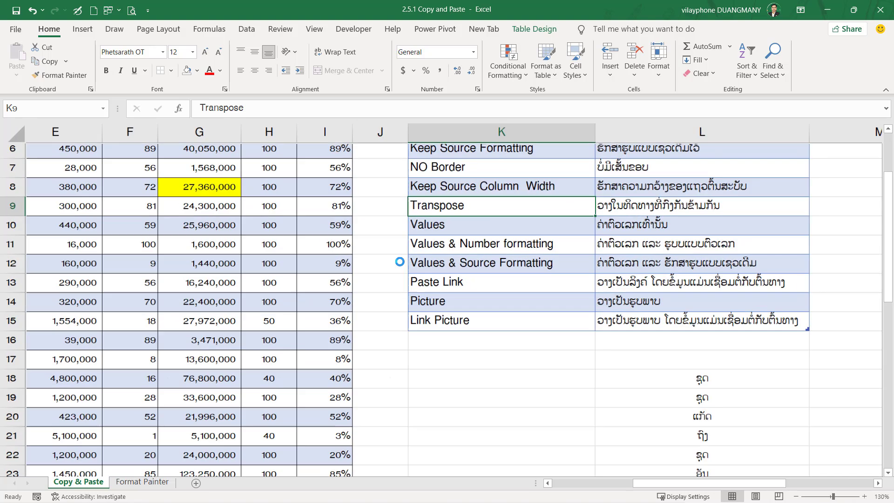
{"action": "scroll", "coordinate": [417, 277], "scroll_direction": "up", "scroll_amount": 2}
Examine the list of paste options and their descriptions in K4:L15, focusing on the Formular entry.
{"action": "left_click_drag", "start_coordinate": [651, 487], "coordinate": [680, 488]}
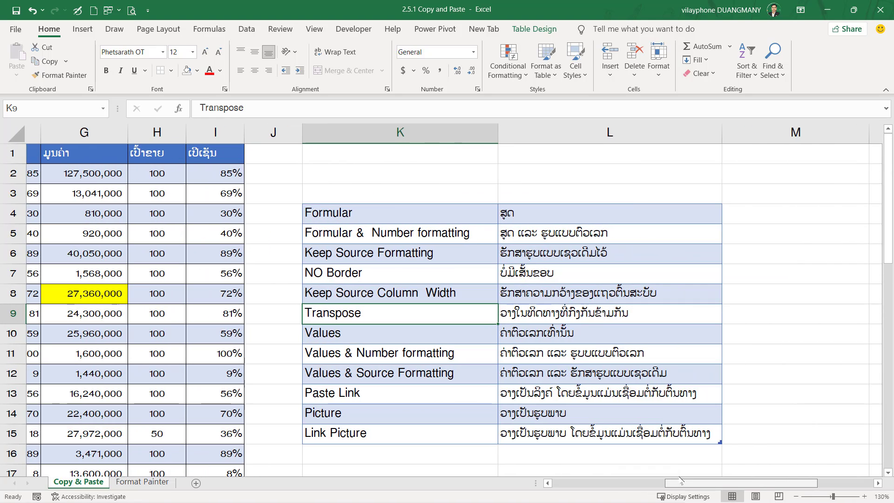
{"action": "left_click", "coordinate": [331, 203]}
{"action": "left_click", "coordinate": [510, 228]}
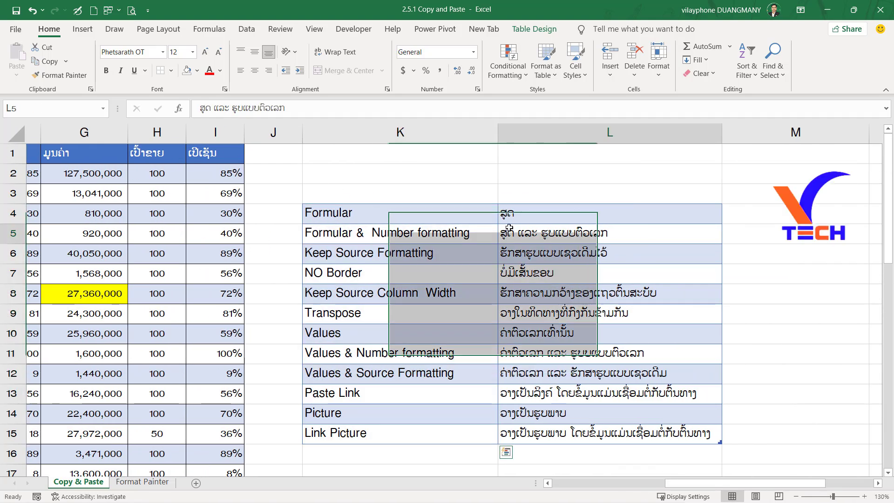
{"action": "left_click", "coordinate": [372, 219]}
{"action": "left_click", "coordinate": [539, 205]}
{"action": "left_click", "coordinate": [393, 221]}
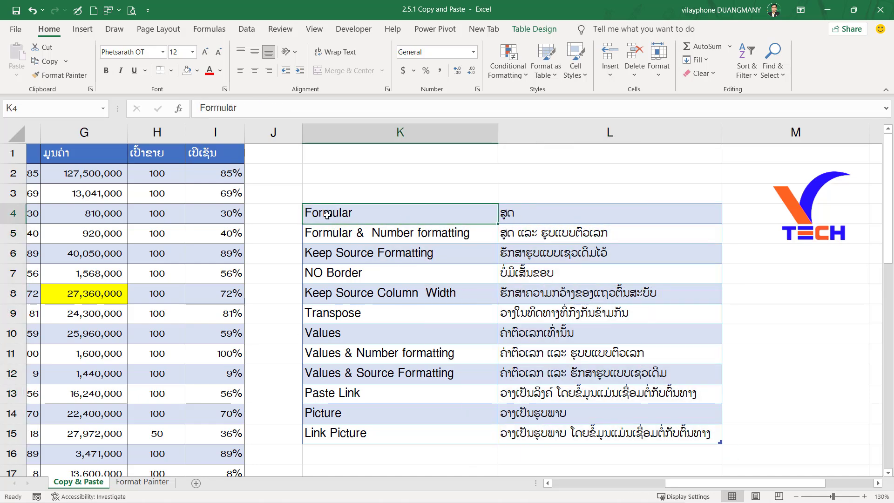
{"action": "left_click", "coordinate": [599, 215], "text": "shift"}
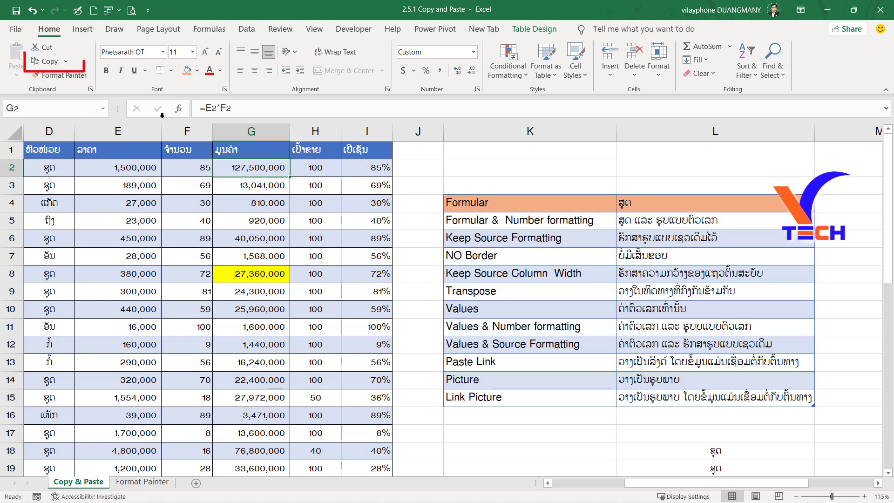
Copy cell G2 and preview pasting it as Formulas in K2.
{"action": "key", "text": "ctrl+c"}
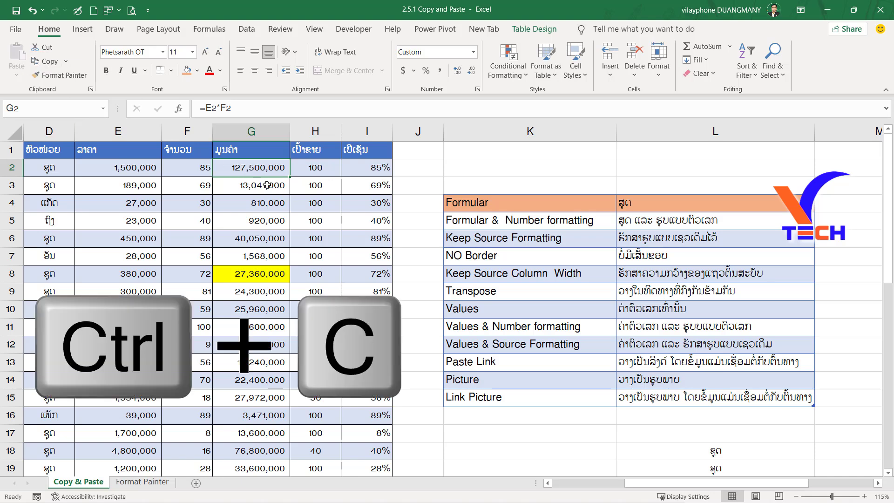
{"action": "key", "text": "ctrl+c"}
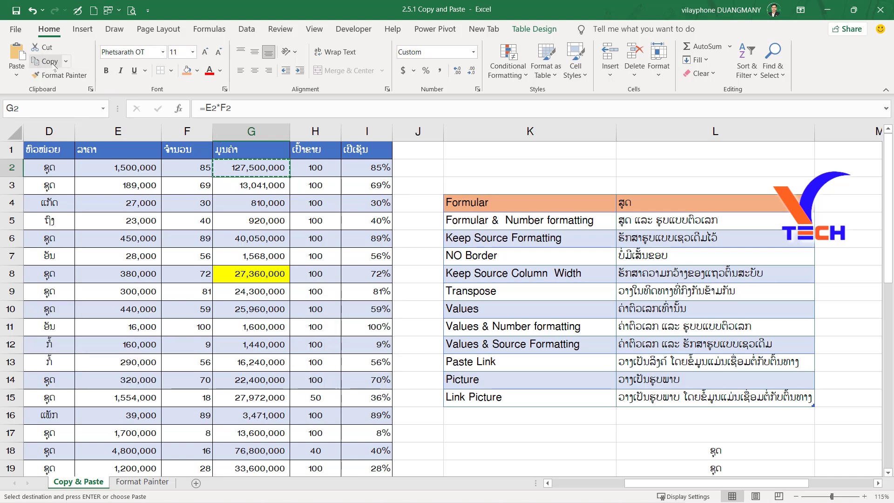
{"action": "left_click", "coordinate": [543, 166]}
{"action": "right_click", "coordinate": [543, 166]}
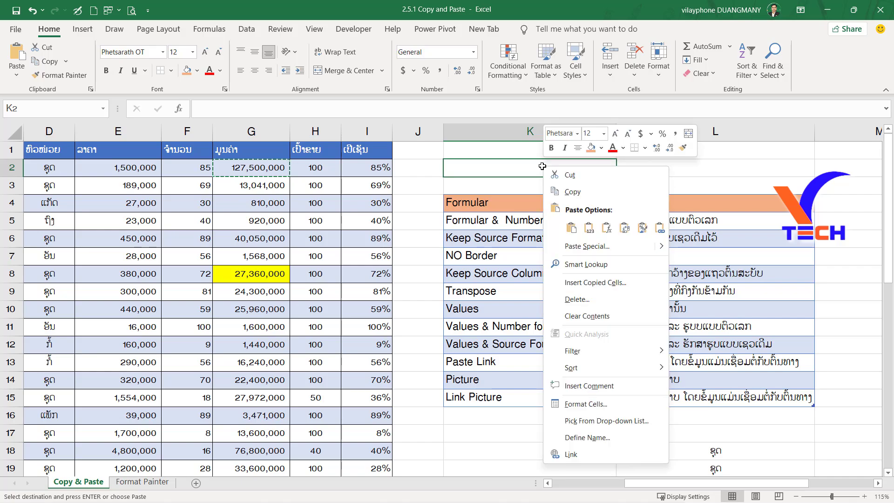
{"action": "mouse_move", "coordinate": [659, 247]}
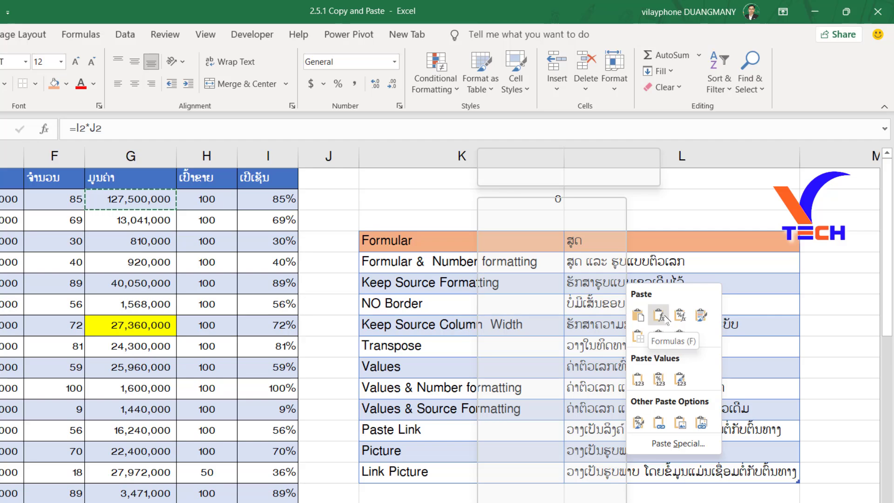
Paste the copied G2 cell into O18 as Formulas and check which cells the pasted formula references.
{"action": "left_click", "coordinate": [765, 485]}
{"action": "left_click_drag", "start_coordinate": [765, 486], "coordinate": [797, 487]}
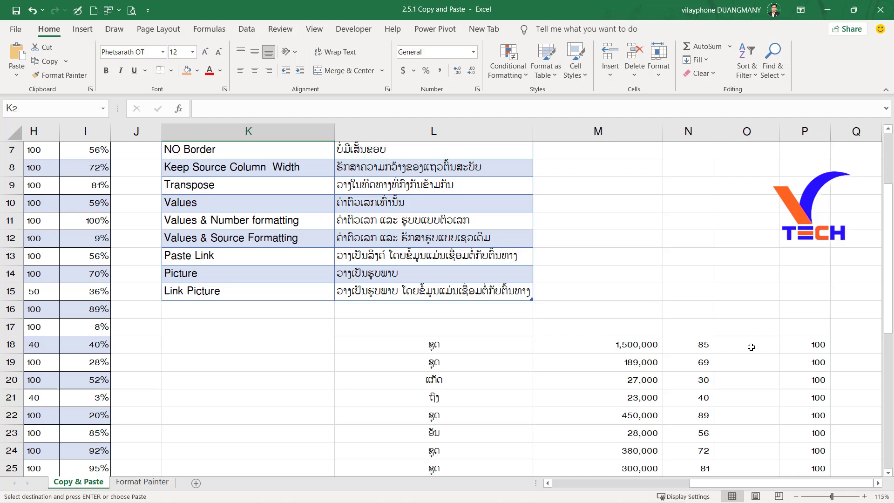
{"action": "left_click", "coordinate": [753, 346]}
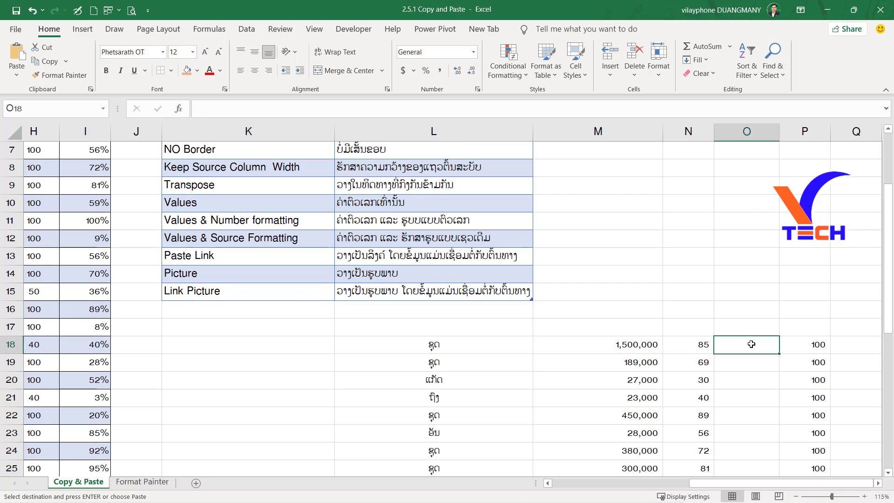
{"action": "right_click", "coordinate": [753, 345]}
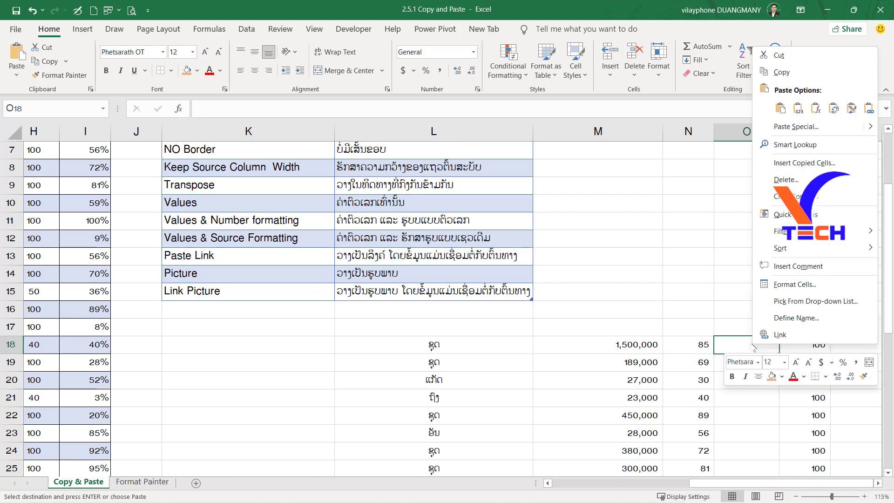
{"action": "left_click", "coordinate": [817, 115]}
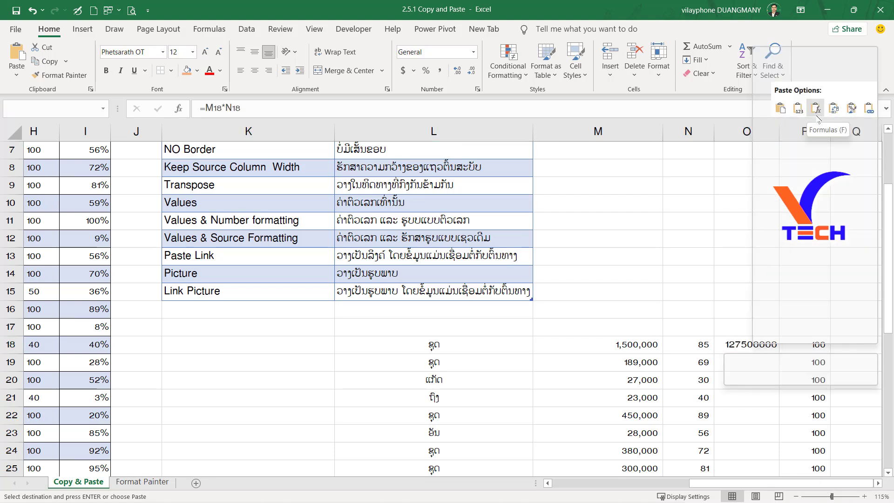
{"action": "double_click", "coordinate": [753, 347]}
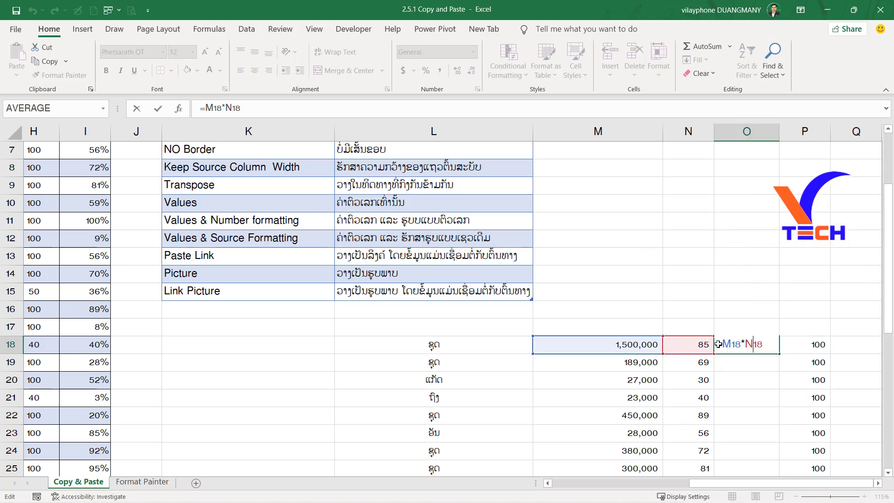
{"action": "key", "text": "Escape"}
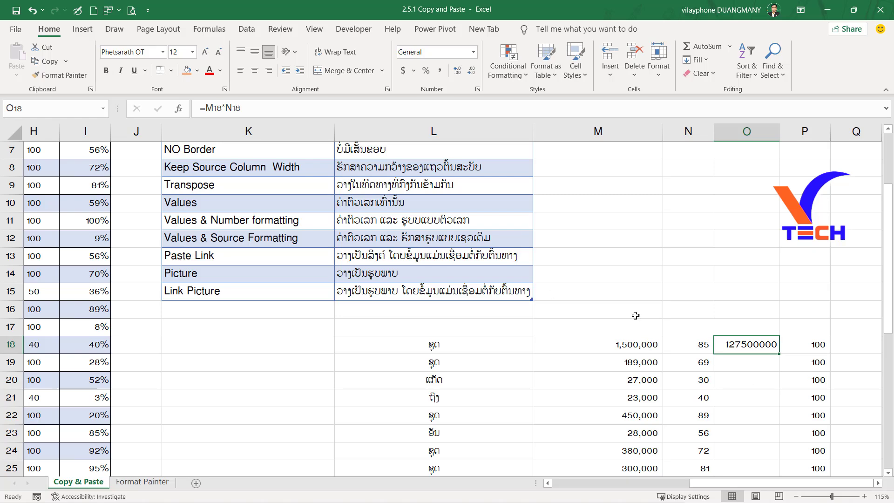
Fill the Formular & Number formatting row, K5:L5, with orange.
{"action": "scroll", "coordinate": [639, 332], "scroll_direction": "up", "scroll_amount": 2}
{"action": "left_click_drag", "start_coordinate": [176, 221], "coordinate": [433, 220]}
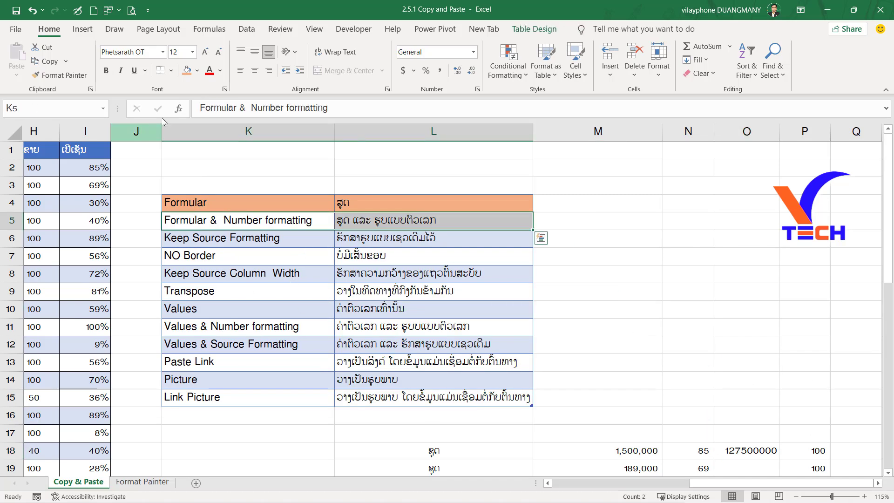
{"action": "left_click", "coordinate": [187, 70]}
{"action": "left_click", "coordinate": [424, 303]}
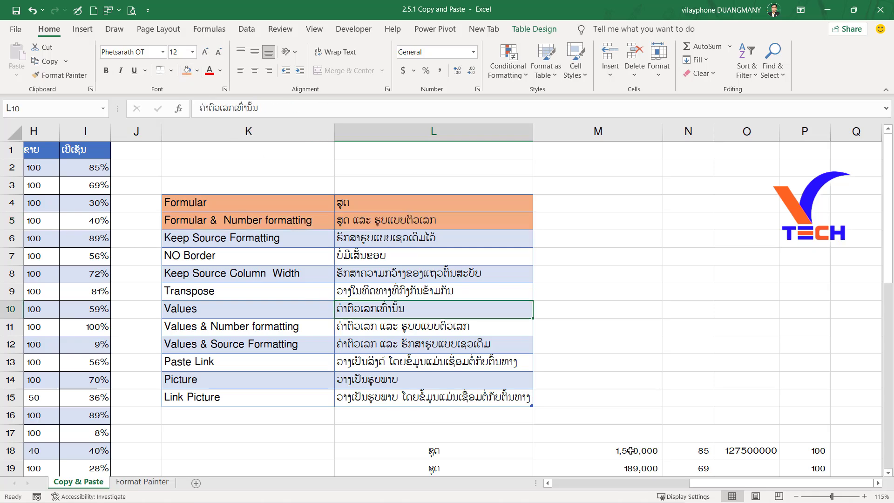
Copy the formula cell G2 from the source table again.
{"action": "left_click_drag", "start_coordinate": [690, 476], "coordinate": [644, 476]}
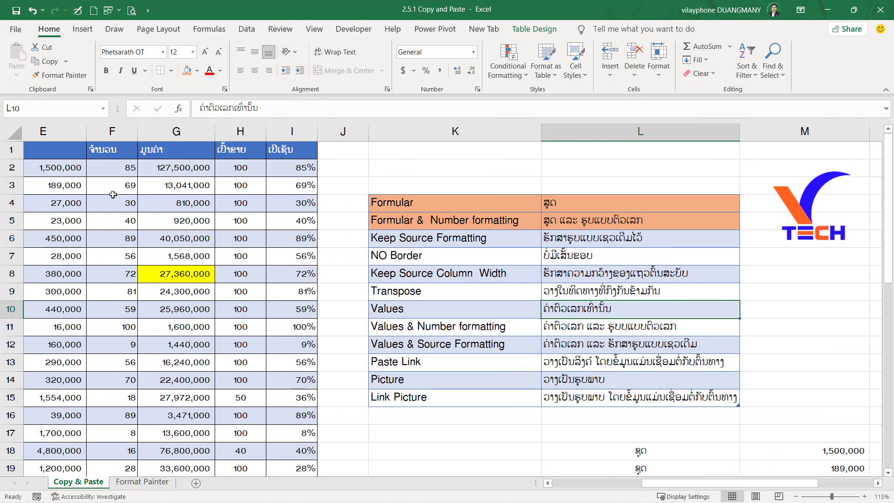
{"action": "left_click", "coordinate": [194, 170]}
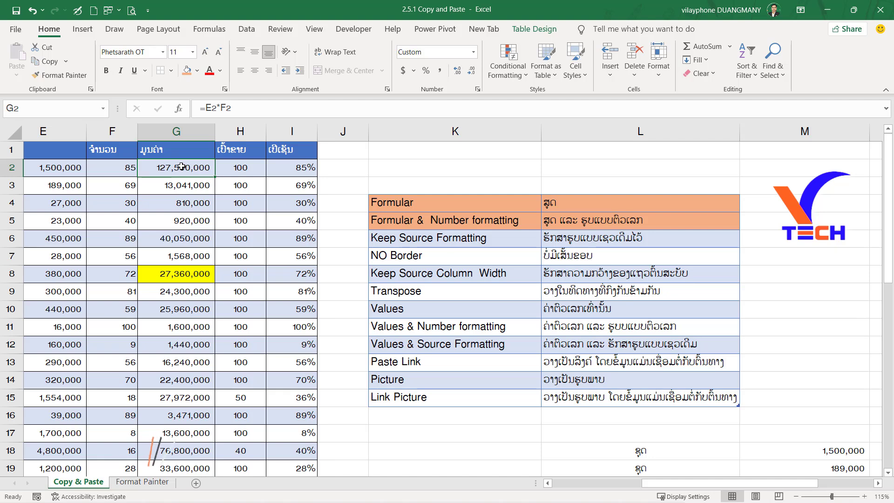
{"action": "left_click", "coordinate": [175, 131]}
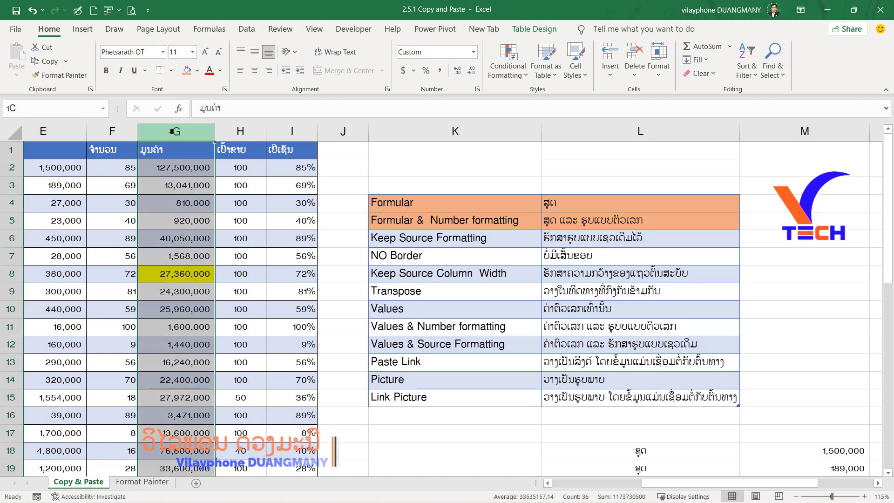
{"action": "left_click", "coordinate": [168, 221]}
{"action": "left_click", "coordinate": [166, 166]}
{"action": "key", "text": "ctrl+c"}
Paste the copied cell over O18 using the Formulas & Number Formatting option.
{"action": "scroll", "coordinate": [166, 165], "scroll_direction": "right", "scroll_amount": 4}
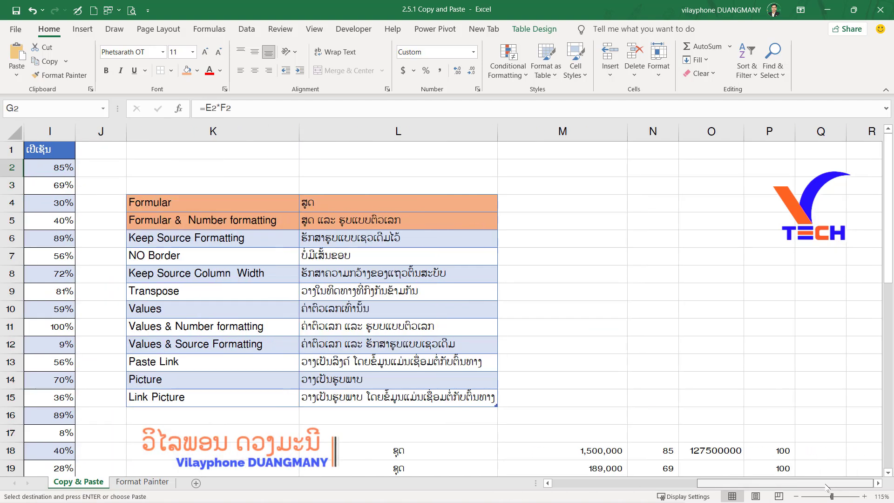
{"action": "left_click", "coordinate": [716, 457]}
{"action": "right_click", "coordinate": [718, 457]}
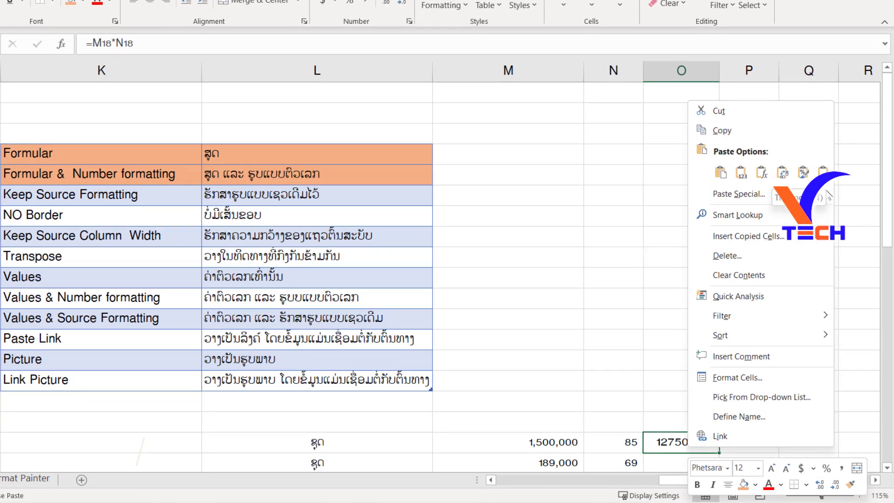
{"action": "mouse_move", "coordinate": [831, 222]}
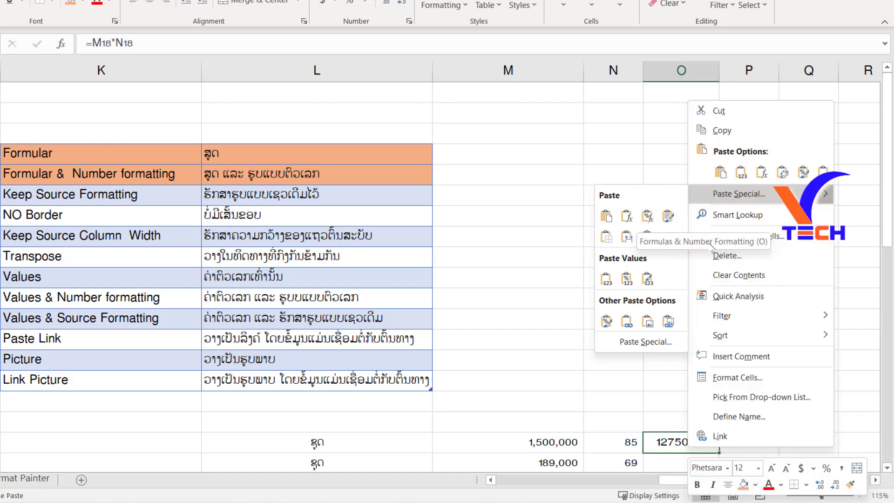
{"action": "left_click", "coordinate": [648, 216]}
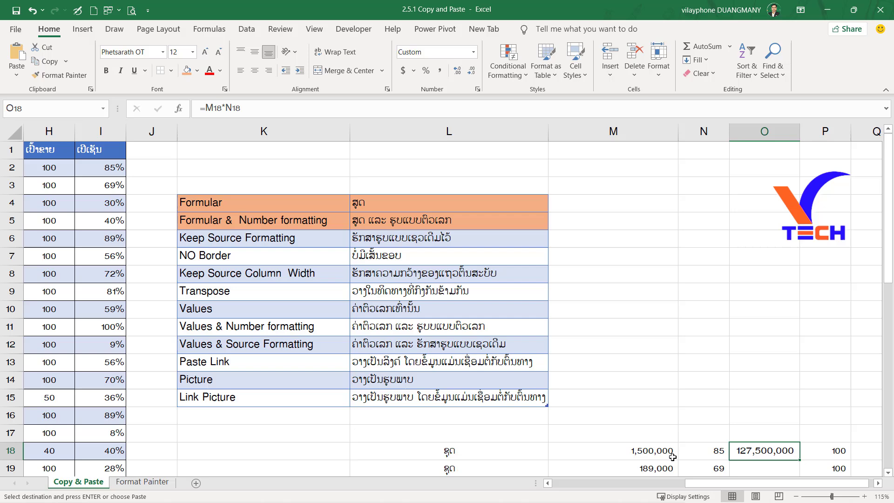
Compare the number format of the pasted cell O18 with the source cell G2.
{"action": "left_click_drag", "start_coordinate": [700, 482], "coordinate": [694, 483]}
{"action": "left_click", "coordinate": [46, 169]}
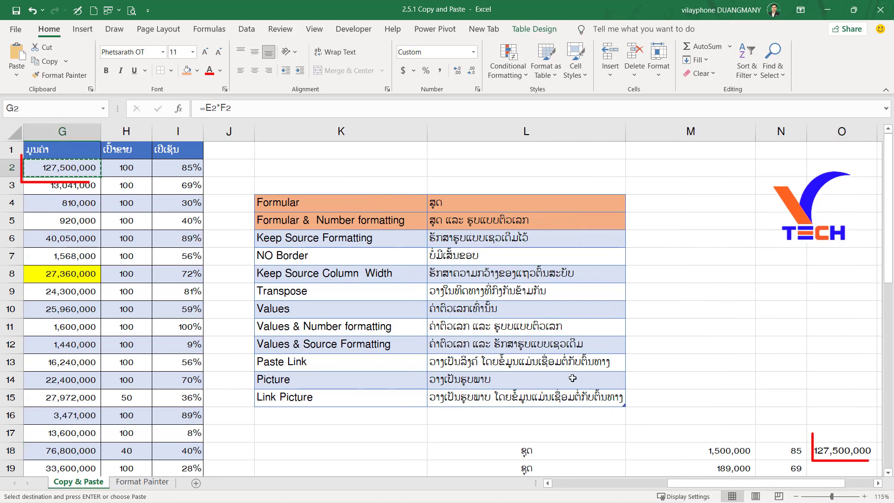
{"action": "scroll", "coordinate": [831, 459], "scroll_direction": "down", "scroll_amount": 1, "text": "ctrl"}
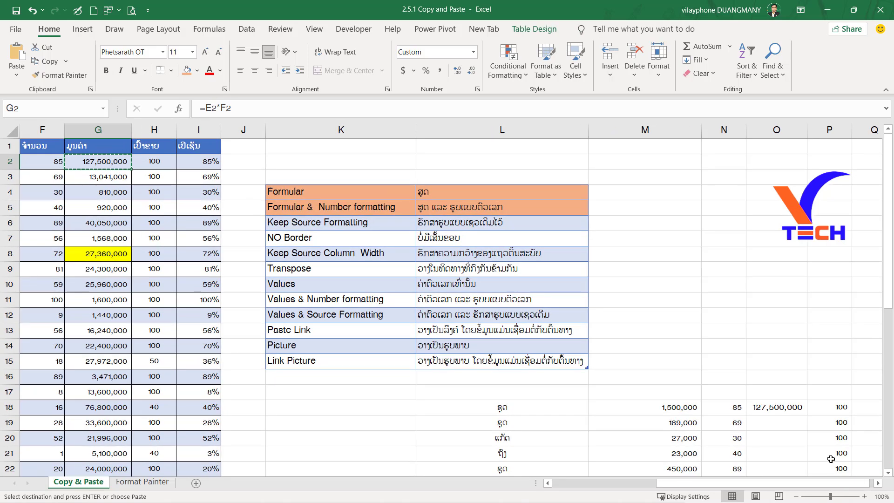
{"action": "left_click", "coordinate": [777, 408], "text": "ctrl"}
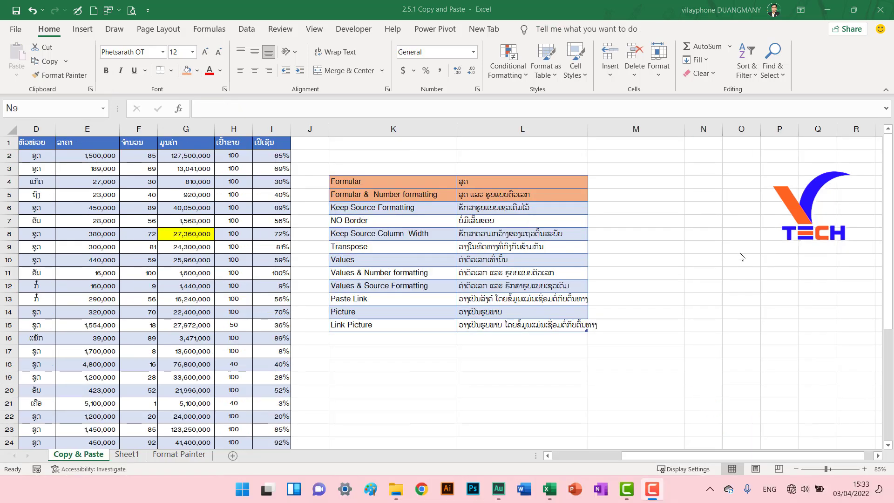
Fill the Keep Source Formatting row, K6:L6, with orange.
{"action": "left_click", "coordinate": [694, 233]}
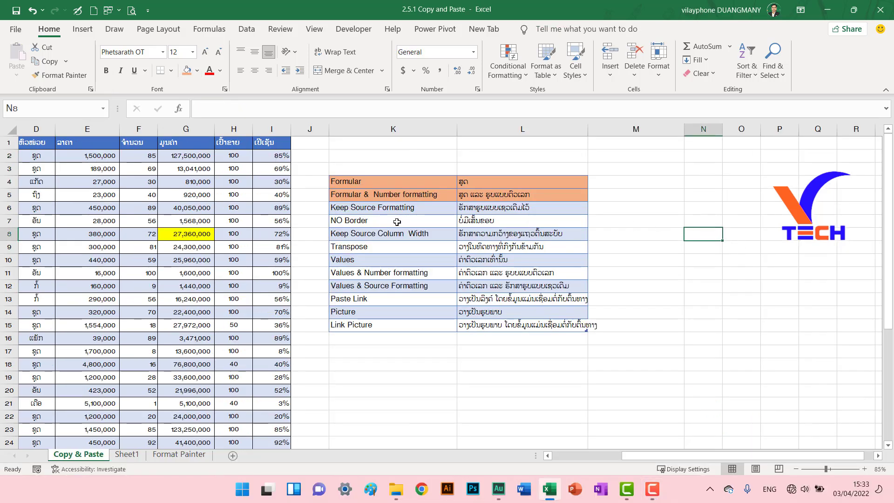
{"action": "left_click_drag", "start_coordinate": [352, 208], "coordinate": [493, 208]}
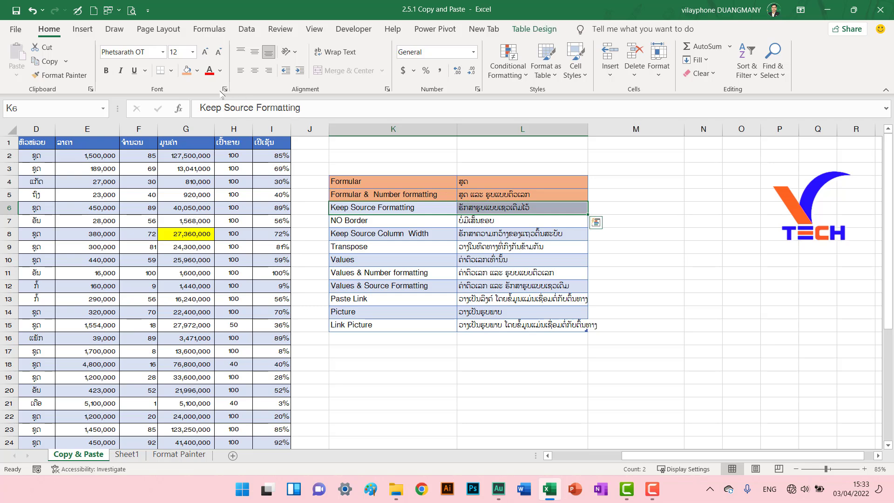
{"action": "left_click", "coordinate": [240, 248]}
Copy the header and first six product rows of the source table, A1:I7.
{"action": "left_click_drag", "start_coordinate": [627, 461], "coordinate": [558, 460]}
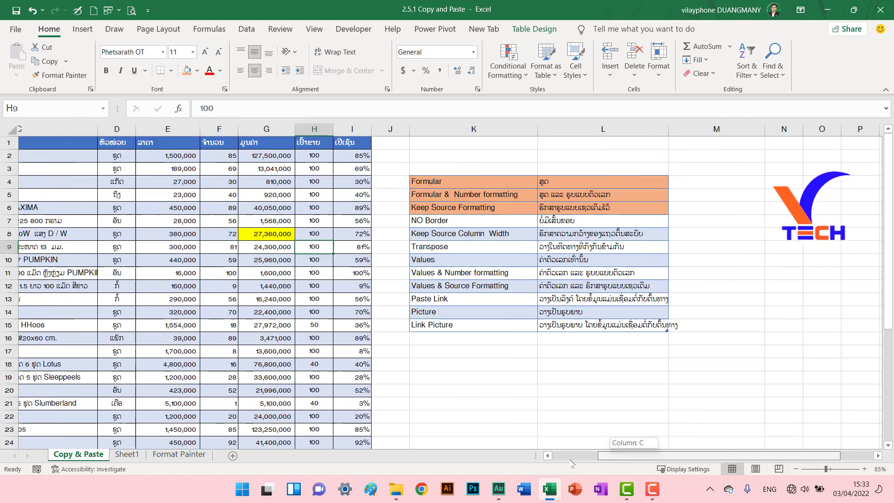
{"action": "left_click_drag", "start_coordinate": [28, 143], "coordinate": [512, 223]}
{"action": "right_click", "coordinate": [432, 169]}
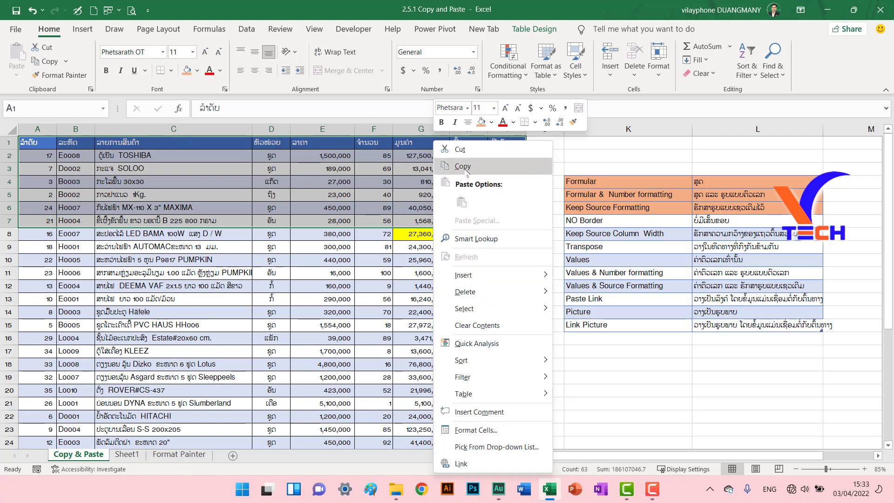
{"action": "left_click", "coordinate": [463, 166]}
Paste the copied range at K17, below the options list, with Keep Source Formatting.
{"action": "left_click", "coordinate": [600, 361]}
{"action": "left_click_drag", "start_coordinate": [633, 455], "coordinate": [650, 448]}
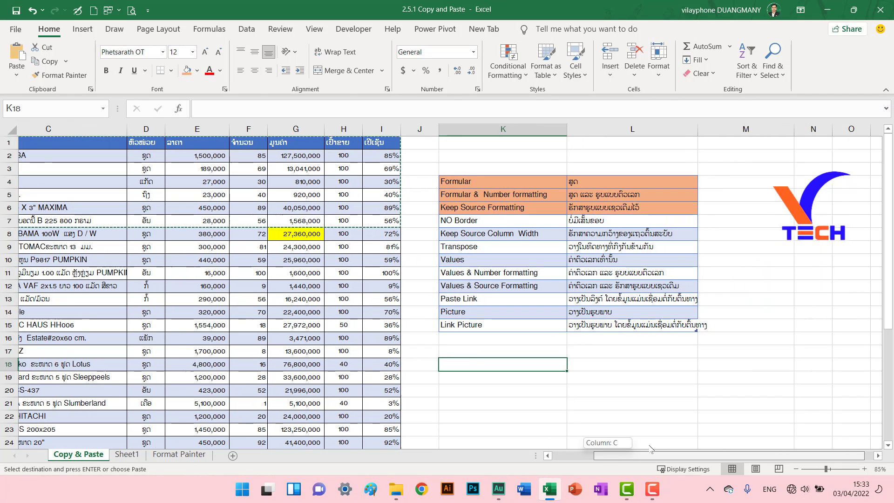
{"action": "left_click", "coordinate": [461, 353]}
{"action": "right_click", "coordinate": [461, 354]}
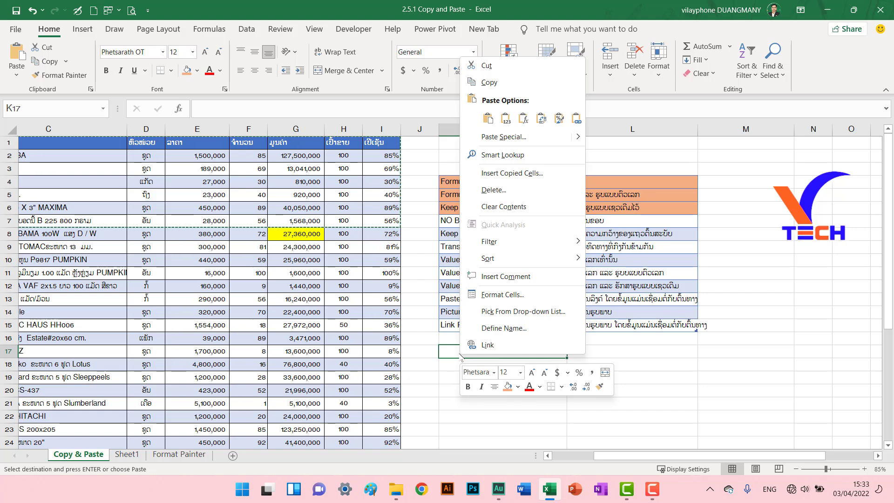
{"action": "mouse_move", "coordinate": [559, 137]}
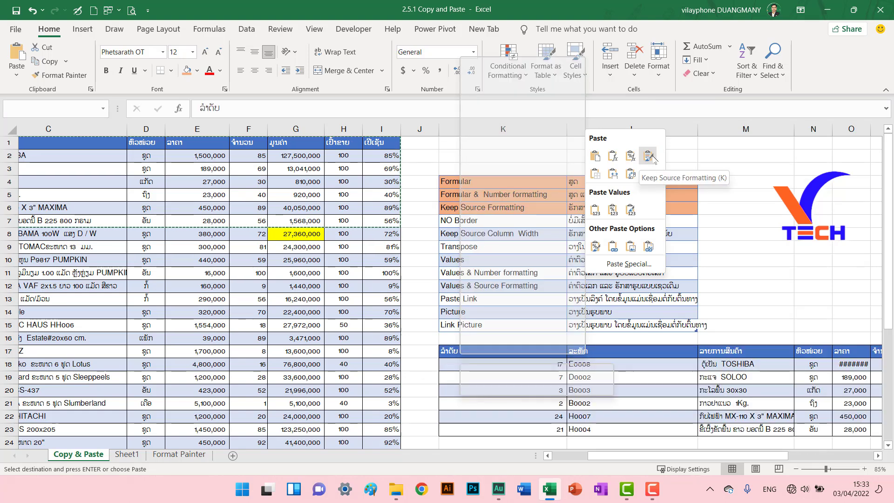
{"action": "left_click", "coordinate": [535, 378]}
AutoFit the width of column Q in the pasted table.
{"action": "left_click_drag", "start_coordinate": [653, 456], "coordinate": [724, 458]}
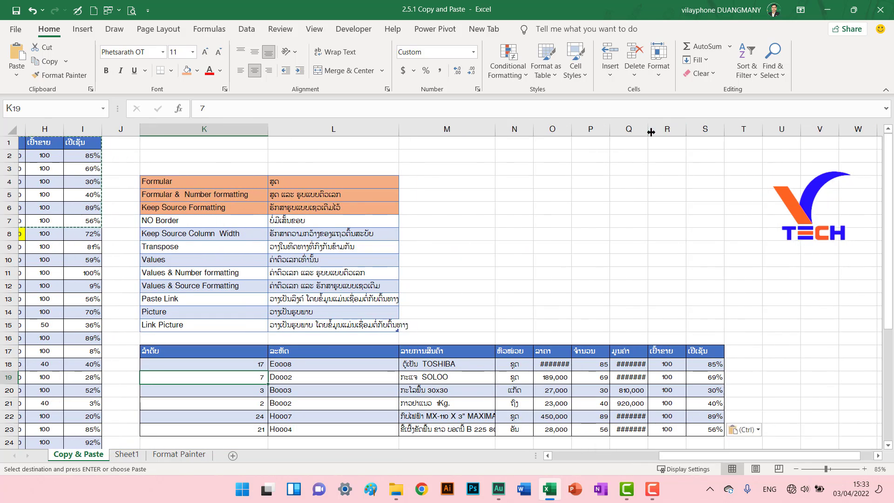
{"action": "double_click", "coordinate": [648, 130]}
{"action": "left_click_drag", "start_coordinate": [729, 458], "coordinate": [619, 459]}
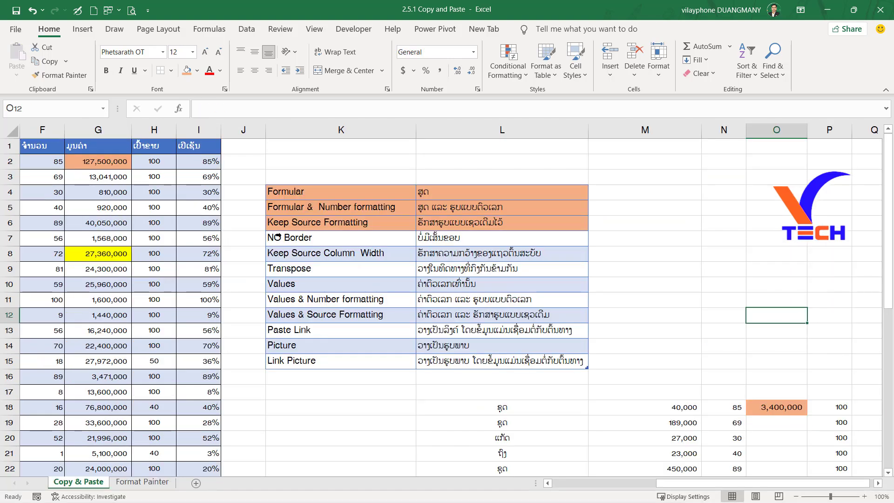
Copy the entire source table including its header row, all nine columns and 36 rows starting at A1.
{"action": "left_click_drag", "start_coordinate": [317, 239], "coordinate": [531, 236]}
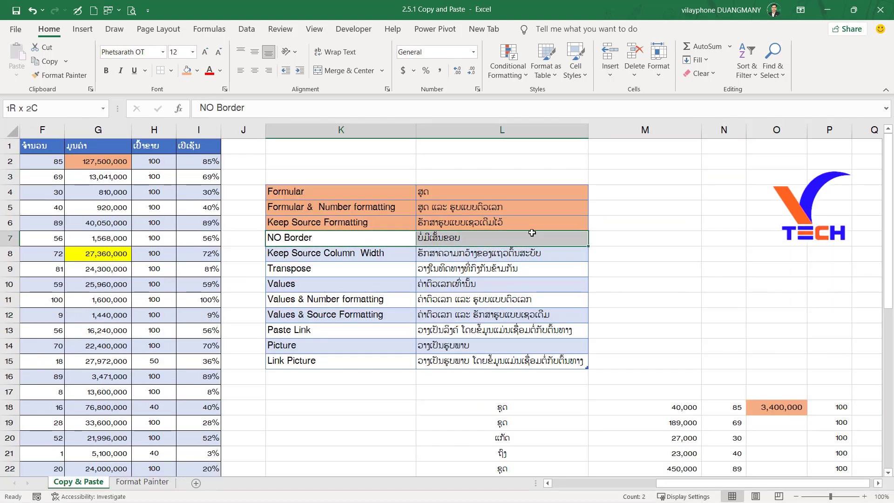
{"action": "left_click", "coordinate": [93, 163]}
{"action": "scroll", "coordinate": [138, 250], "scroll_direction": "down", "scroll_amount": 1}
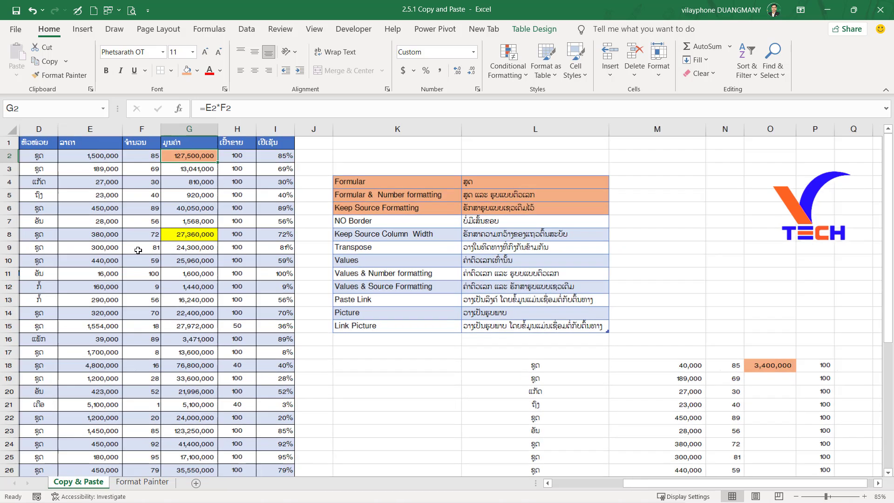
{"action": "left_click_drag", "start_coordinate": [634, 484], "coordinate": [556, 482]}
{"action": "left_click", "coordinate": [29, 142]}
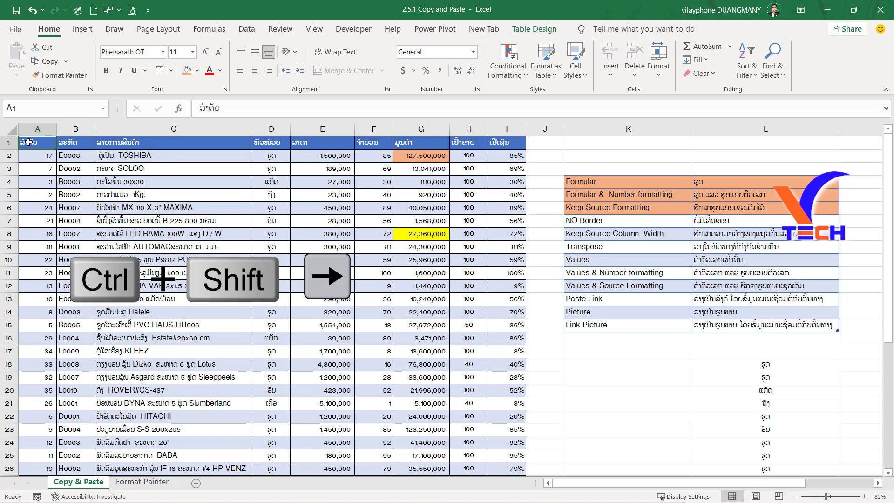
{"action": "key", "text": "ctrl+shift+Right"}
{"action": "key", "text": "ctrl+shift+Down"}
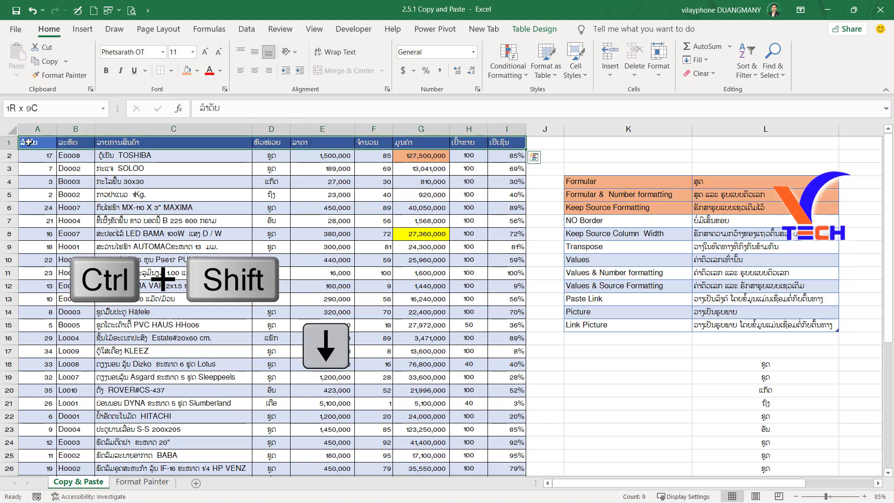
{"action": "key", "text": "ctrl+shift+Down"}
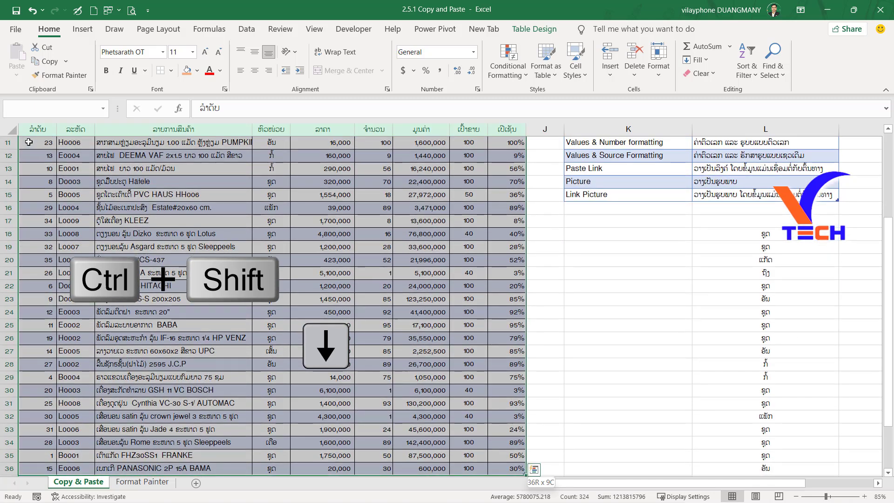
{"action": "scroll", "coordinate": [28, 142], "scroll_direction": "up", "scroll_amount": 4}
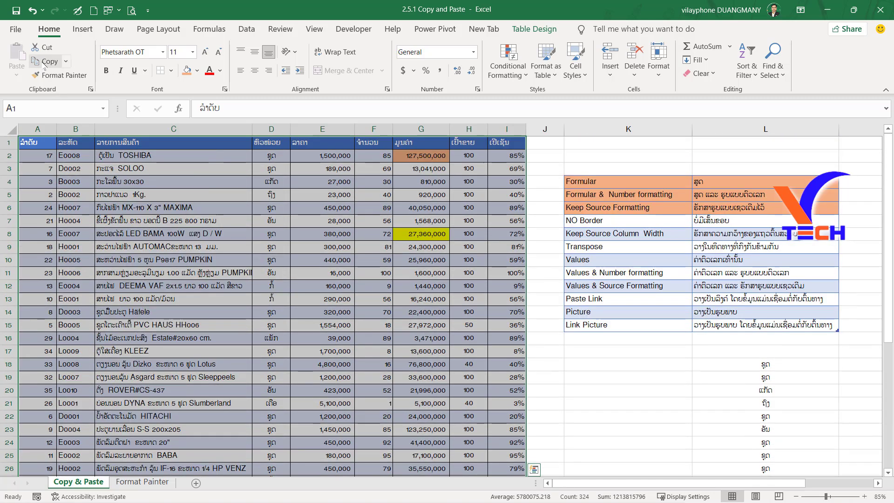
{"action": "left_click", "coordinate": [45, 64]}
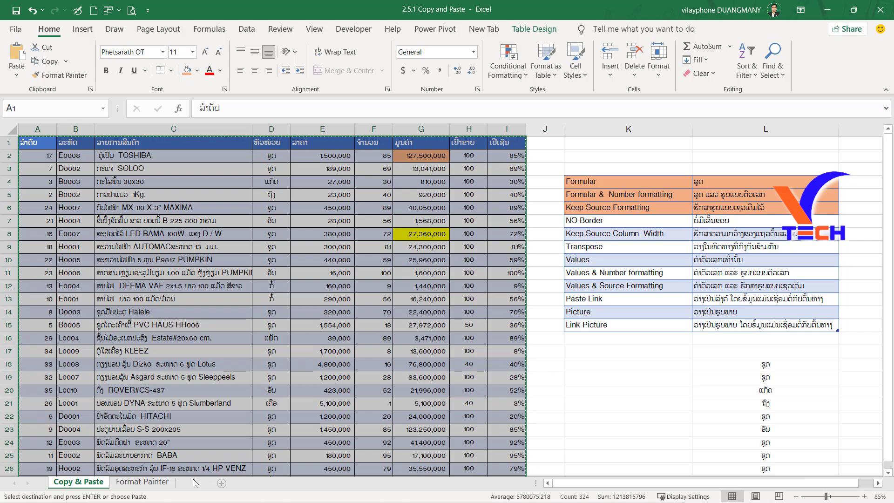
Paste the copied table at A1 of a new worksheet with No Borders and adjust its column widths.
{"action": "left_click", "coordinate": [195, 483]}
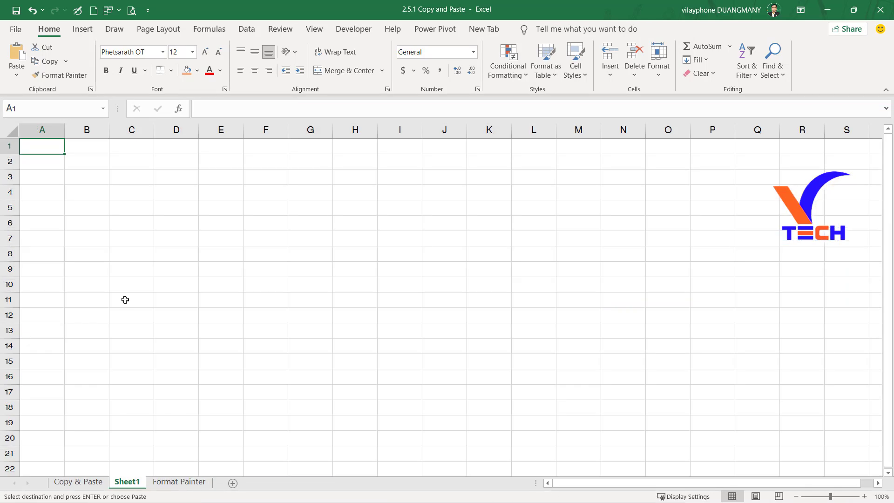
{"action": "right_click", "coordinate": [52, 148]}
{"action": "mouse_move", "coordinate": [164, 230]}
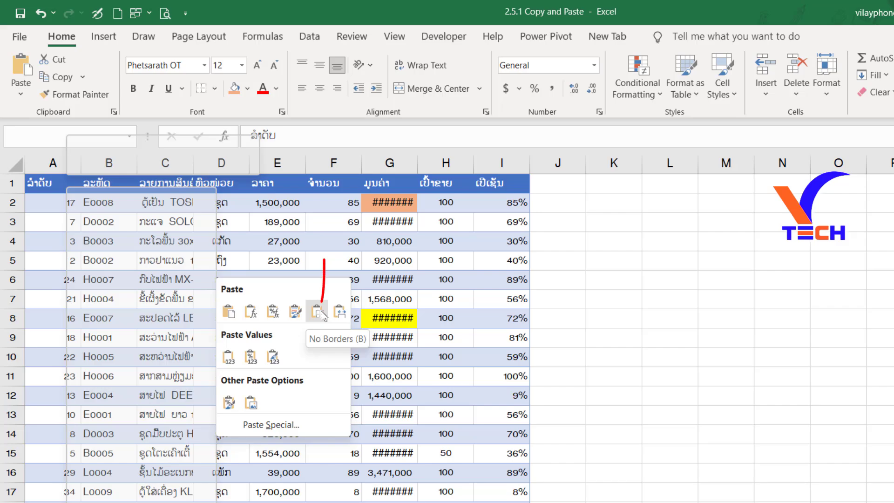
{"action": "left_click", "coordinate": [318, 311]}
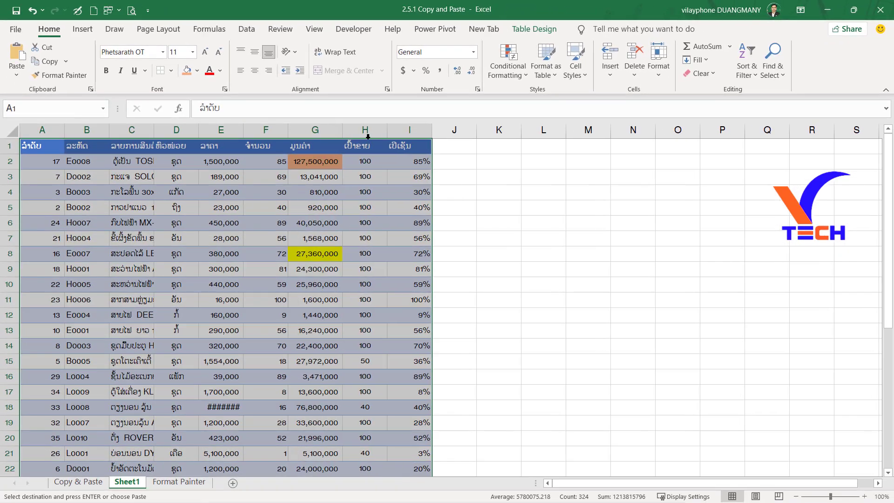
{"action": "left_click_drag", "start_coordinate": [342, 130], "coordinate": [334, 130]}
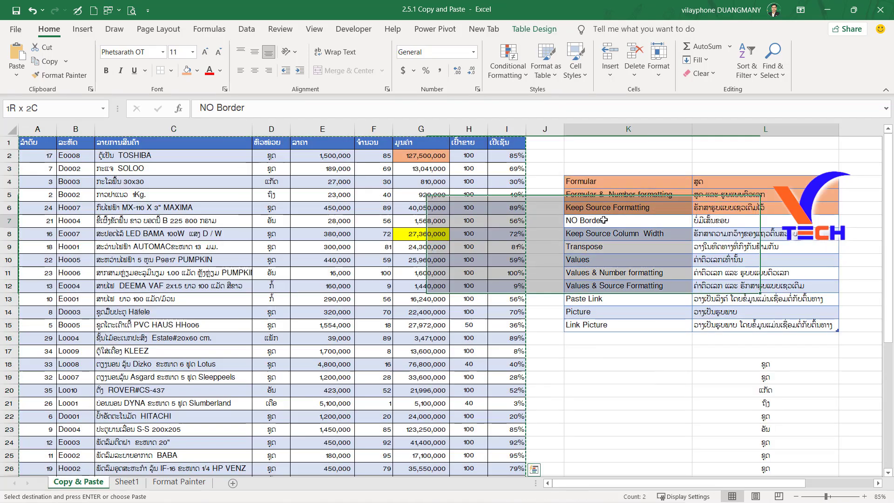
Fill the NO Border row, K7:L7, of the options list on the Copy & Paste sheet with orange.
{"action": "left_click", "coordinate": [187, 70]}
{"action": "left_click", "coordinate": [629, 234]}
{"action": "left_click", "coordinate": [616, 255]}
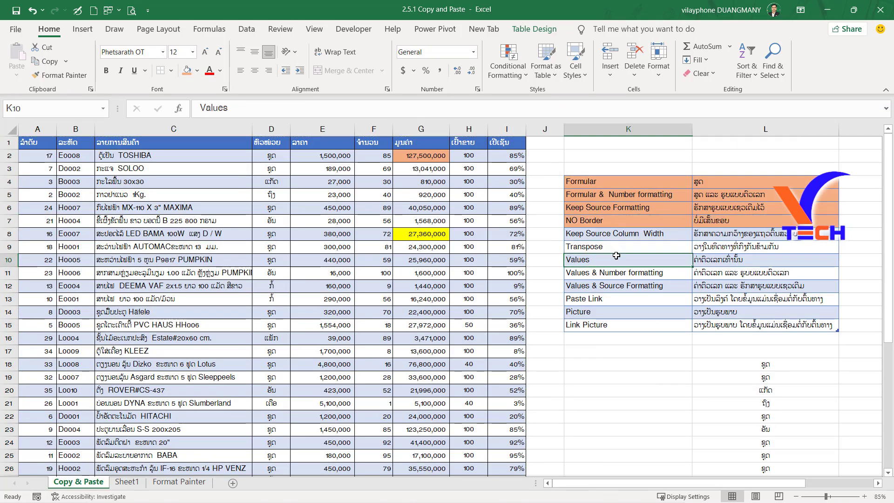
Copy the product name column of the source table, C1:C26, to demonstrate Keep Source Column Width.
{"action": "left_click", "coordinate": [584, 233]}
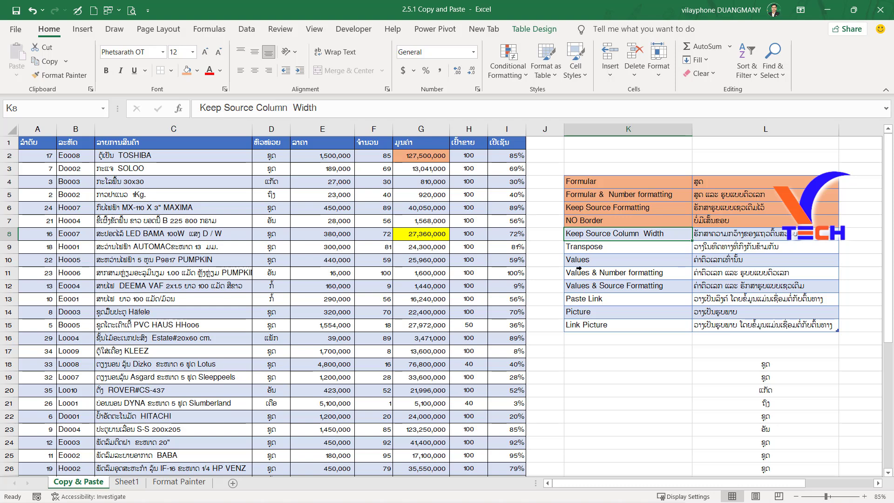
{"action": "left_click", "coordinate": [762, 235]}
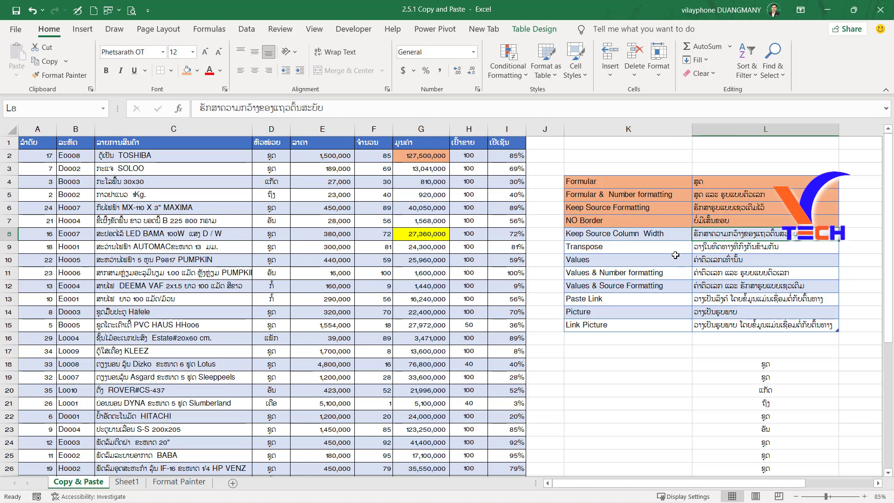
{"action": "left_click", "coordinate": [329, 194]}
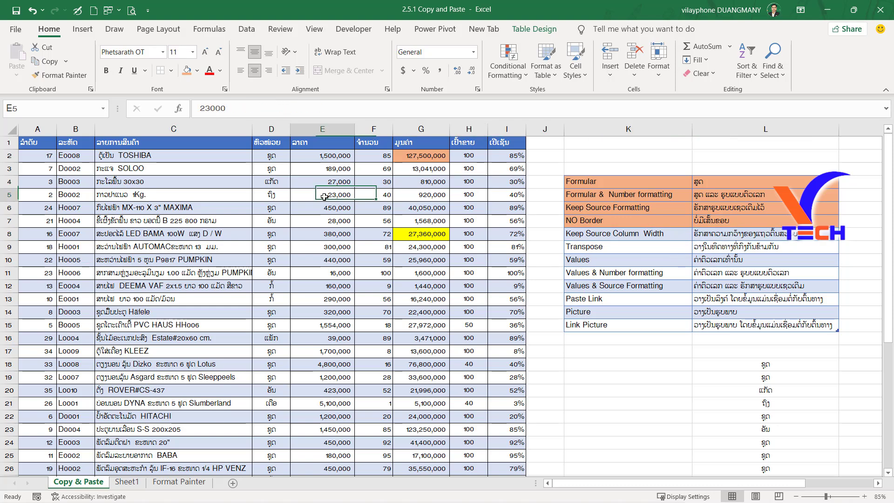
{"action": "left_click", "coordinate": [135, 169]}
{"action": "left_click", "coordinate": [112, 156]}
{"action": "left_click_drag", "start_coordinate": [124, 142], "coordinate": [173, 463]}
{"action": "key", "text": "ctrl+c"}
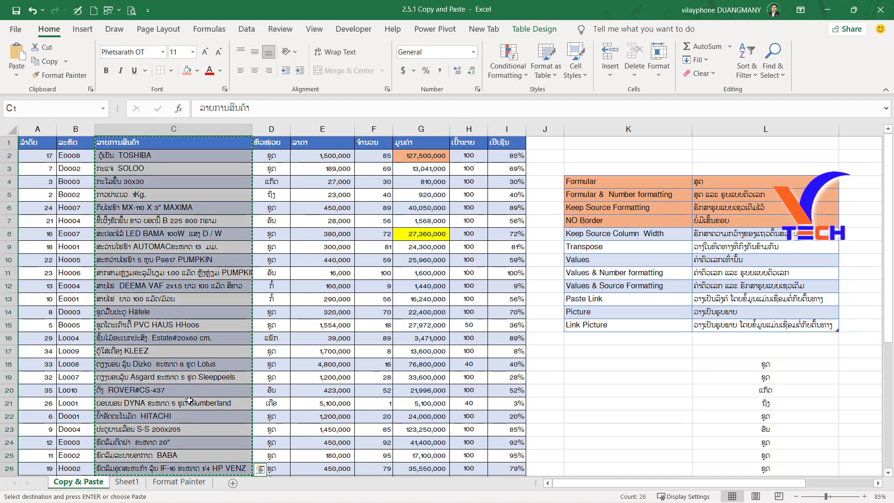
Try pasting the copied column at L3 of Sheet1 with Keep Source Column Widths, and undo the paste.
{"action": "left_click", "coordinate": [127, 482]}
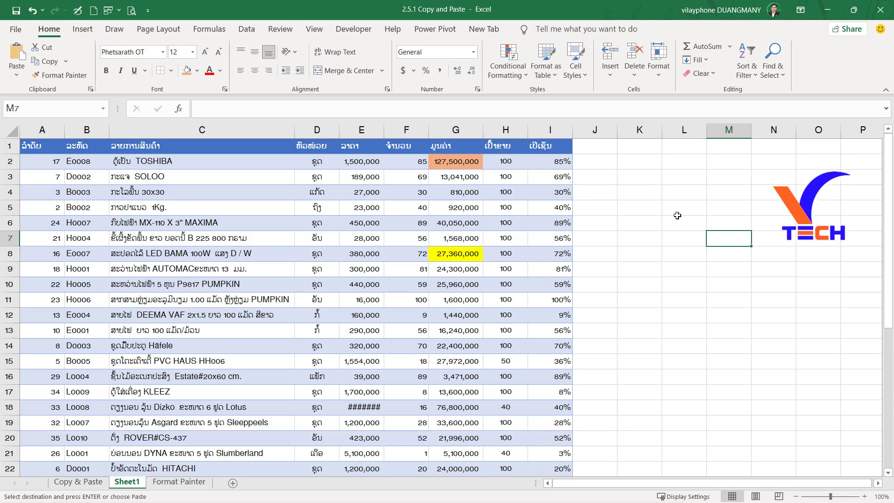
{"action": "left_click", "coordinate": [682, 171]}
{"action": "right_click", "coordinate": [682, 176]}
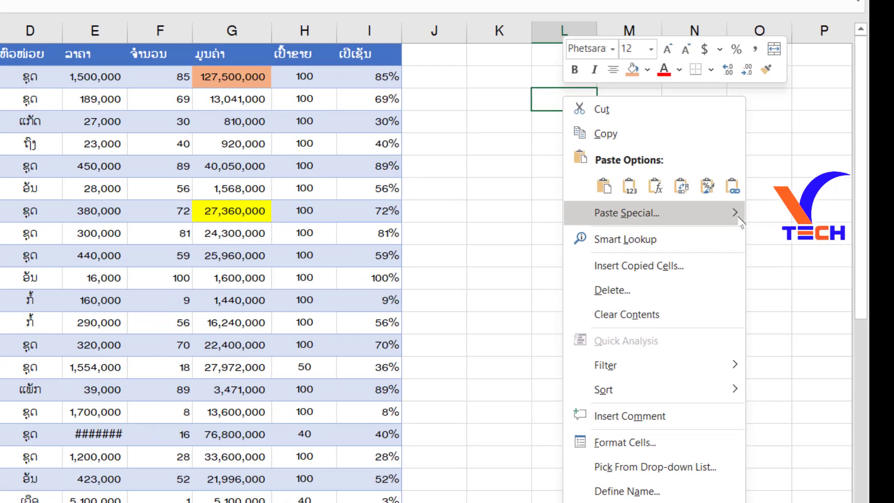
{"action": "mouse_move", "coordinate": [804, 258]}
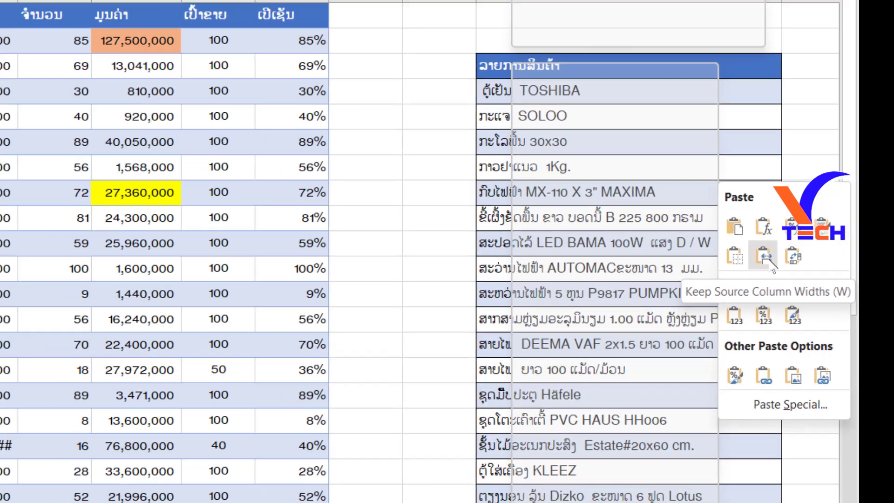
{"action": "left_click", "coordinate": [758, 252]}
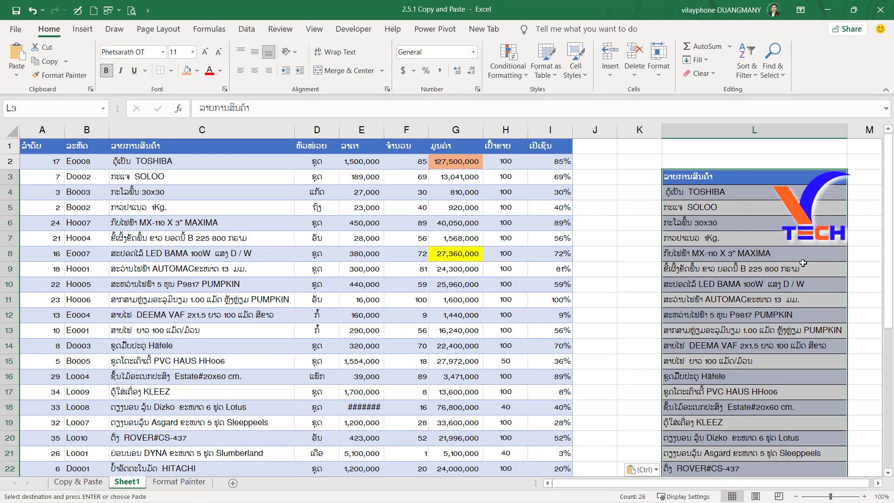
{"action": "left_click", "coordinate": [755, 131]}
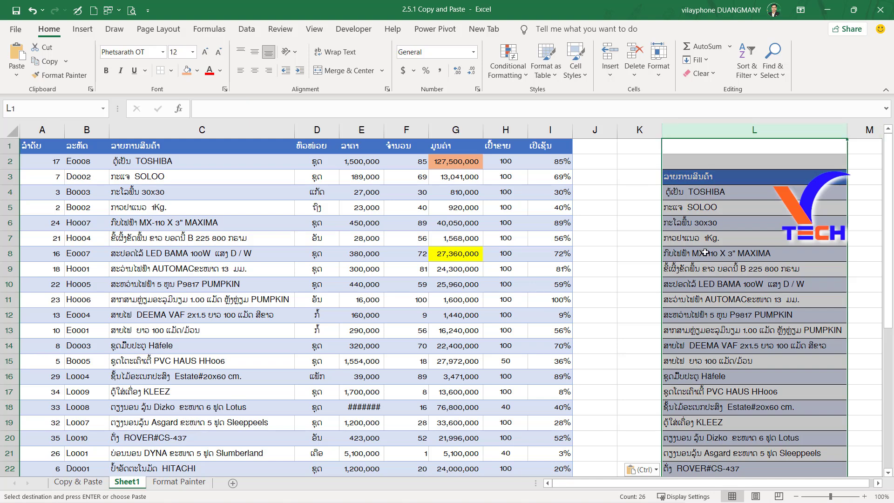
{"action": "key", "text": "ctrl+z"}
Paste the copied product name column at L3 again with Keep Source Column Widths and check the pasted list.
{"action": "left_click", "coordinate": [686, 176]}
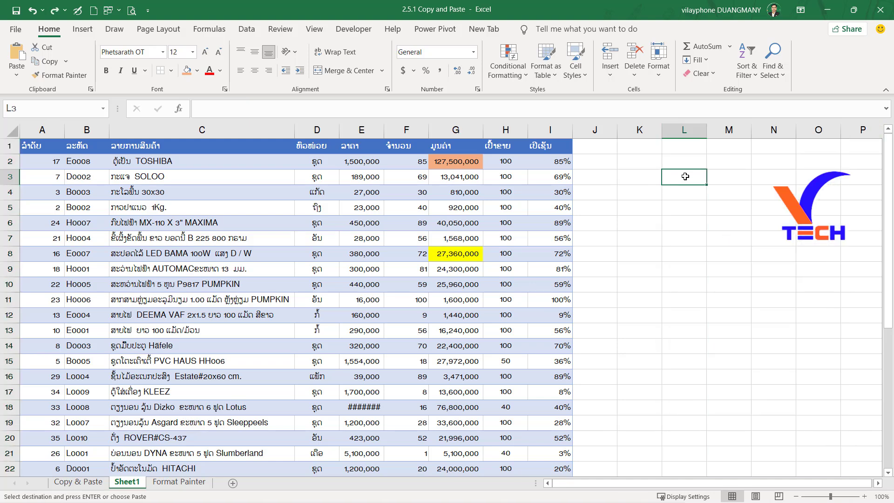
{"action": "right_click", "coordinate": [686, 176]}
{"action": "mouse_move", "coordinate": [807, 253]}
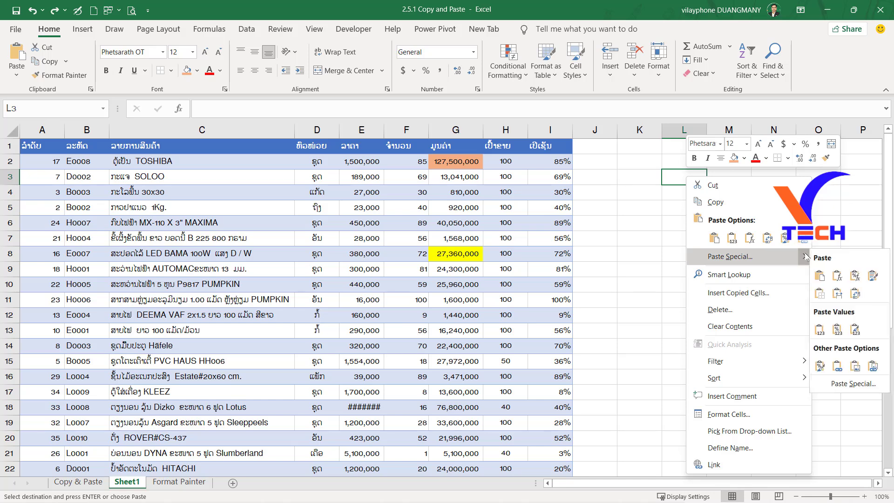
{"action": "left_click", "coordinate": [838, 296]}
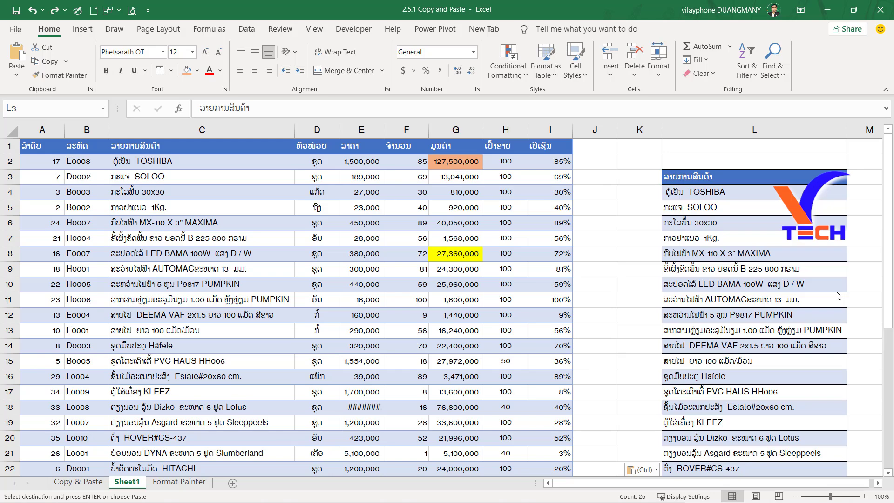
{"action": "scroll", "coordinate": [694, 240], "scroll_direction": "down", "scroll_amount": 3}
{"action": "scroll", "coordinate": [689, 244], "scroll_direction": "up", "scroll_amount": 3}
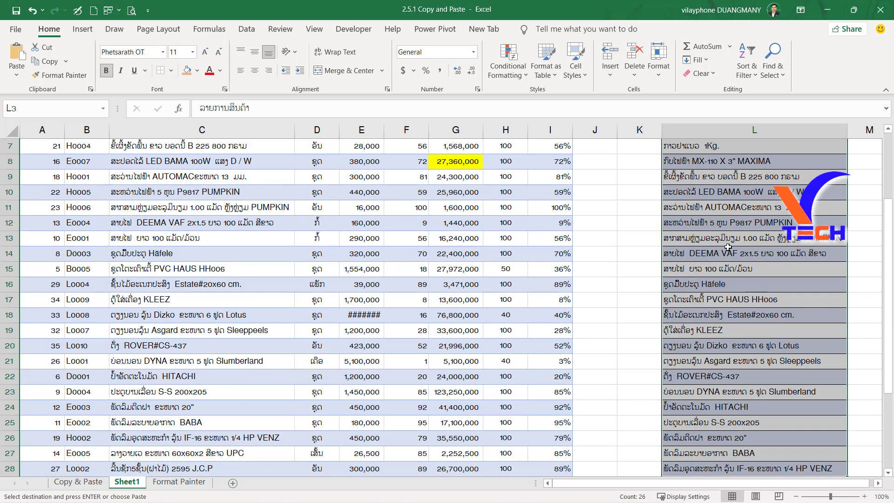
{"action": "left_click", "coordinate": [738, 282]}
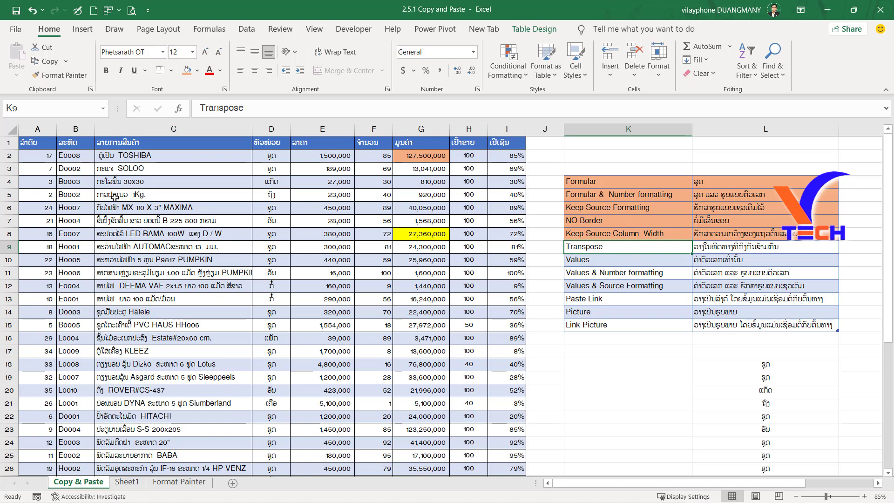
Copy the header row A1:I1 of the source table and paste it with Transpose at D46 of Sheet1.
{"action": "left_click_drag", "start_coordinate": [33, 143], "coordinate": [505, 144]}
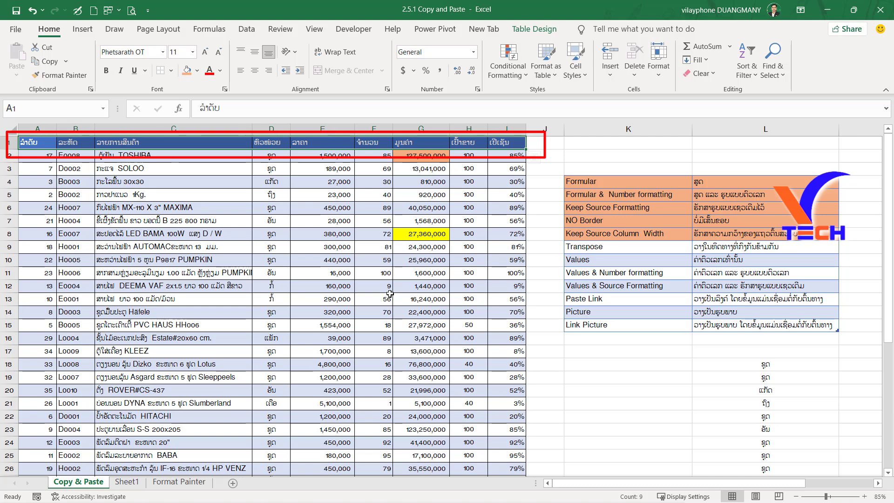
{"action": "left_click", "coordinate": [44, 61]}
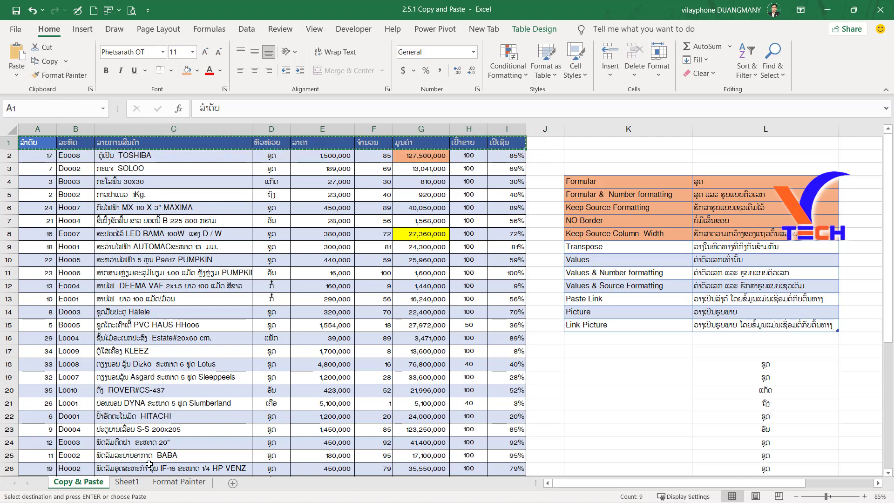
{"action": "left_click", "coordinate": [127, 482]}
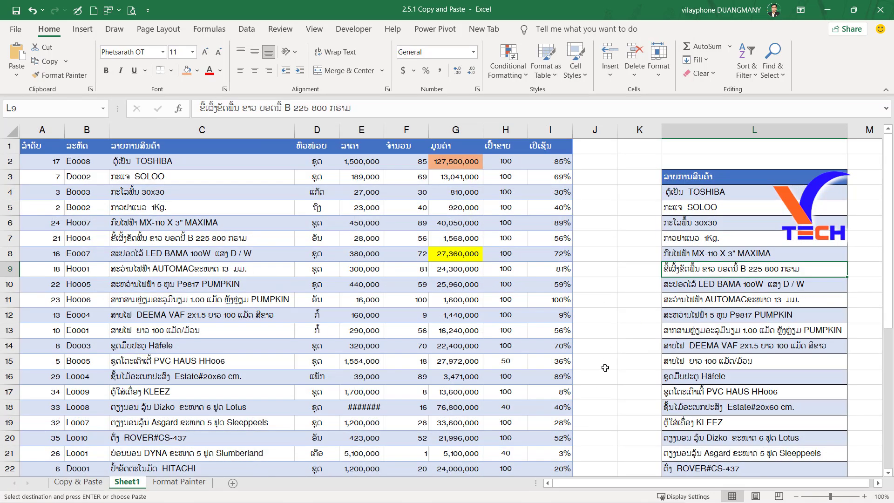
{"action": "scroll", "coordinate": [602, 368], "scroll_direction": "down", "scroll_amount": 8}
{"action": "scroll", "coordinate": [661, 381], "scroll_direction": "down", "scroll_amount": 6}
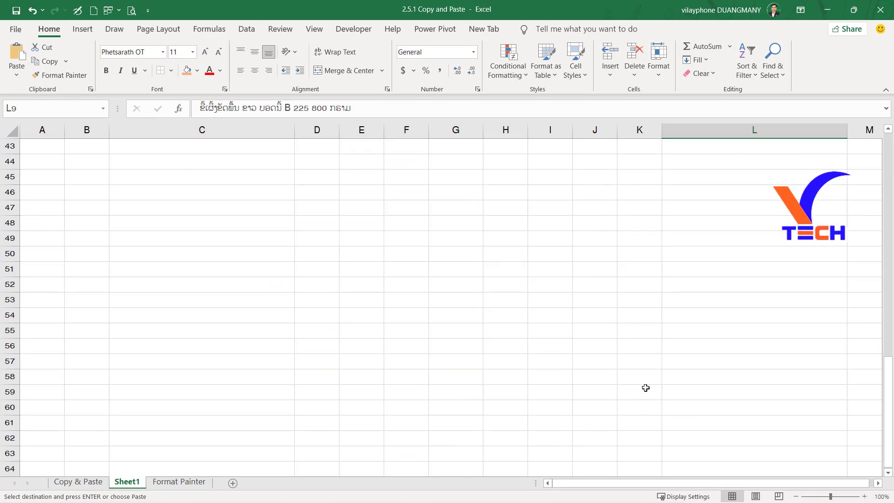
{"action": "left_click", "coordinate": [315, 189]}
{"action": "right_click", "coordinate": [315, 189]}
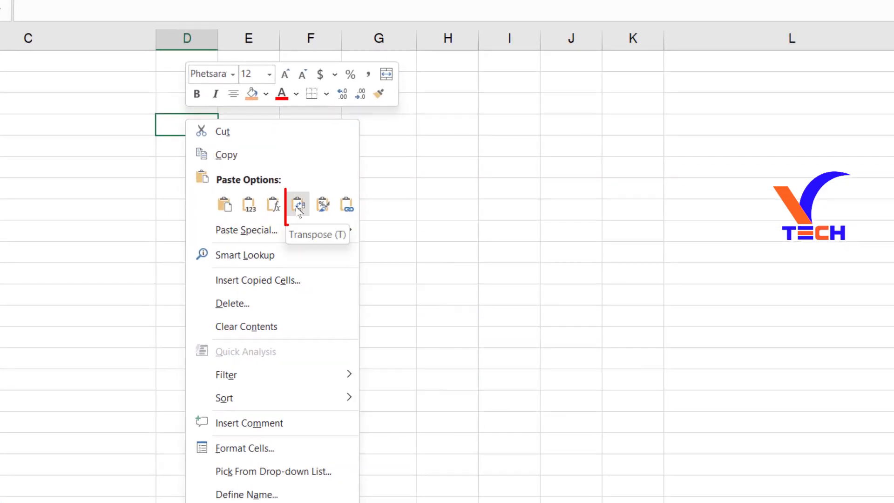
{"action": "left_click", "coordinate": [298, 208]}
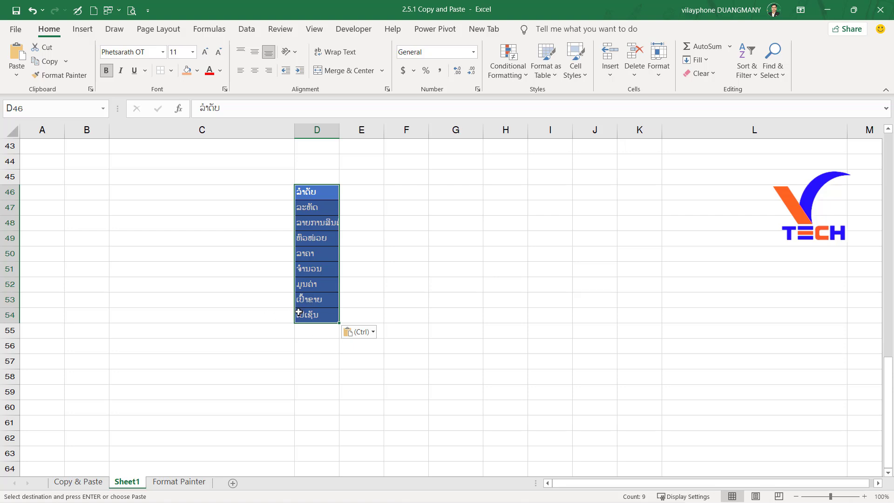
Inspect the formula behind the orange value cell H2 in the source table on the Copy & Paste sheet.
{"action": "left_click_drag", "start_coordinate": [626, 260], "coordinate": [810, 264]}
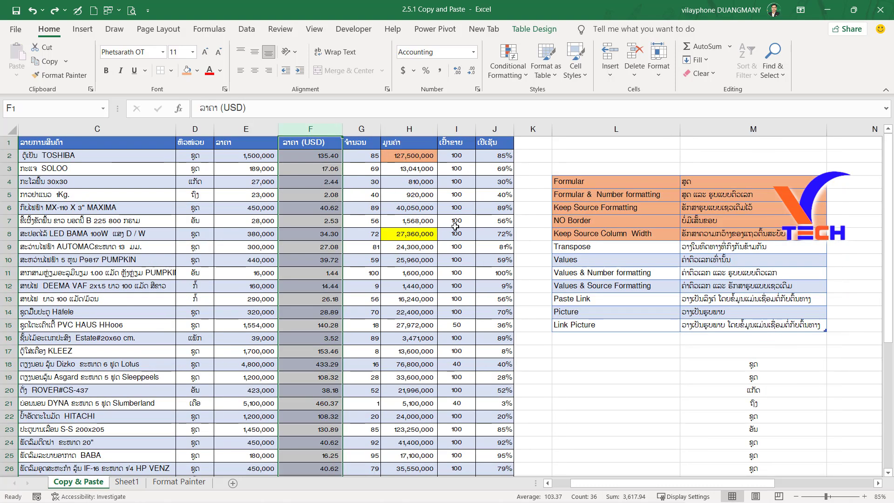
{"action": "left_click", "coordinate": [454, 226]}
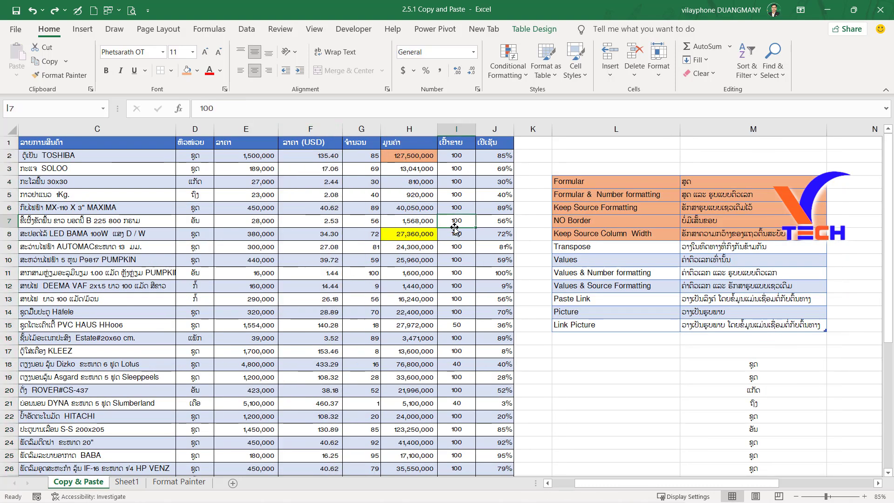
{"action": "left_click", "coordinate": [409, 157]}
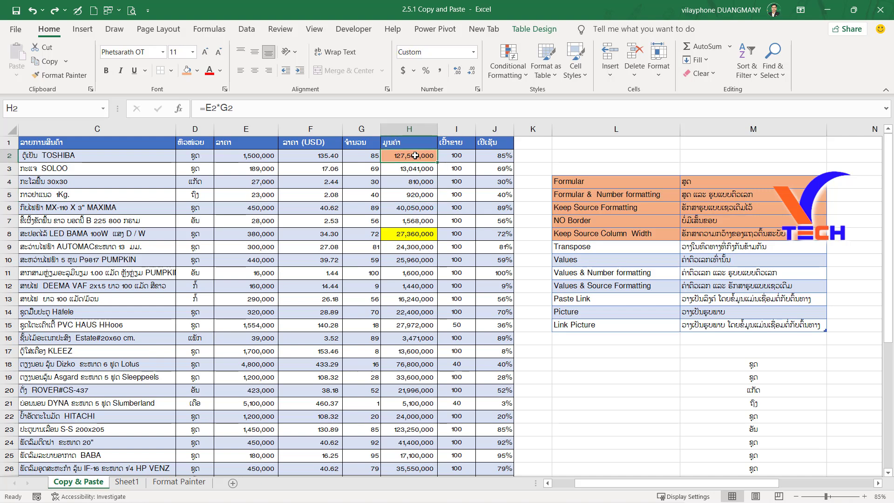
Copy the value column H2:H36 of the source table and paste it at L45 as Values only.
{"action": "key", "text": "ctrl+shift+Down"}
{"action": "scroll", "coordinate": [419, 232], "scroll_direction": "up", "scroll_amount": 10}
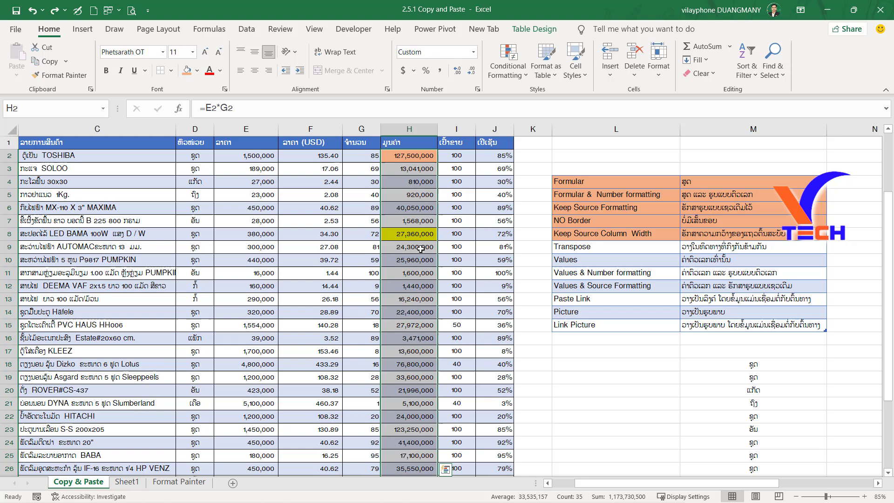
{"action": "right_click", "coordinate": [415, 226]}
{"action": "left_click", "coordinate": [443, 194]}
{"action": "left_click_drag", "start_coordinate": [705, 482], "coordinate": [801, 465]}
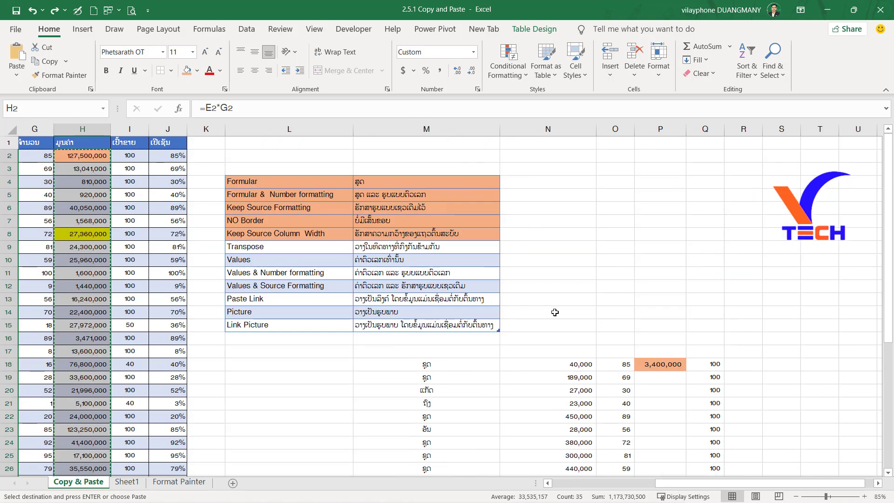
{"action": "scroll", "coordinate": [557, 315], "scroll_direction": "down", "scroll_amount": 10}
{"action": "scroll", "coordinate": [557, 315], "scroll_direction": "down", "scroll_amount": 4}
{"action": "left_click", "coordinate": [298, 168]}
{"action": "right_click", "coordinate": [300, 168]}
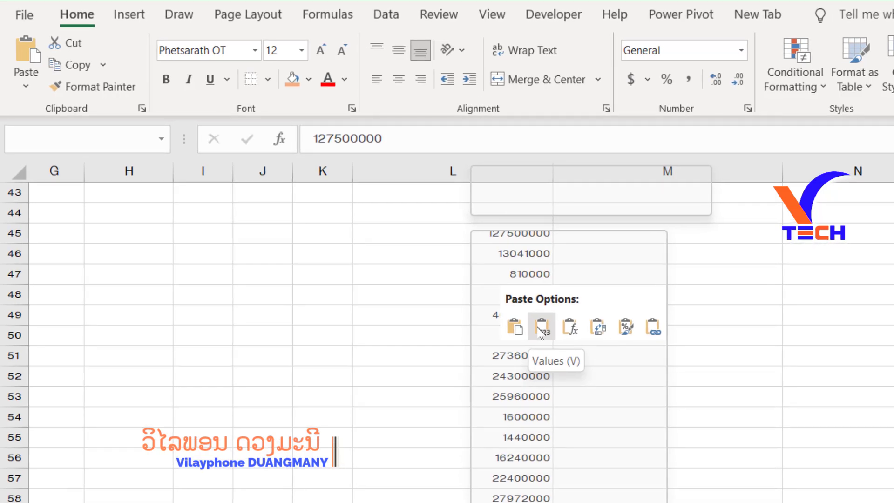
{"action": "left_click", "coordinate": [540, 328]}
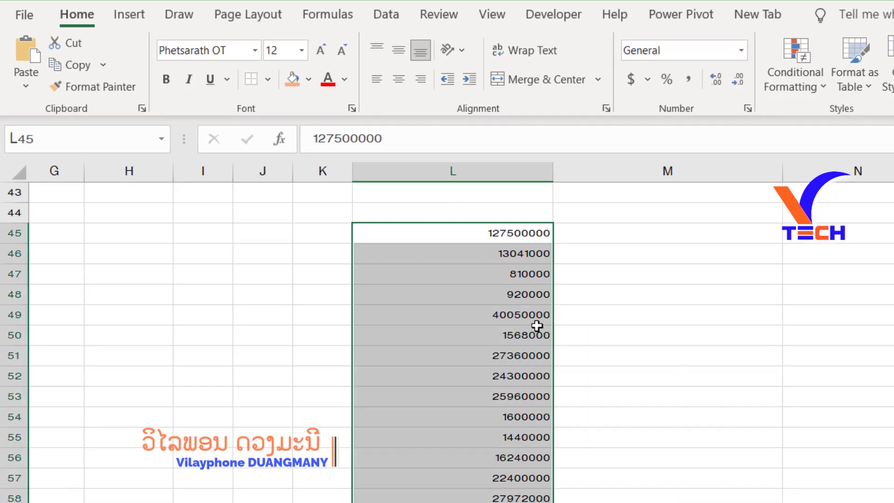
{"action": "left_click", "coordinate": [688, 79]}
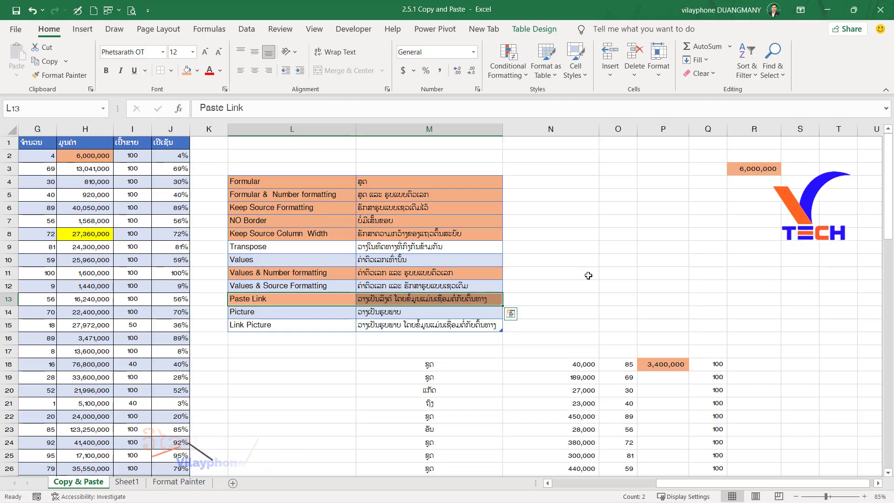
Select the Picture entry L14:M14 in the paste options list and copy source table rows A2:J6.
{"action": "left_click", "coordinate": [578, 283]}
{"action": "left_click", "coordinate": [232, 312]}
{"action": "left_click", "coordinate": [344, 401]}
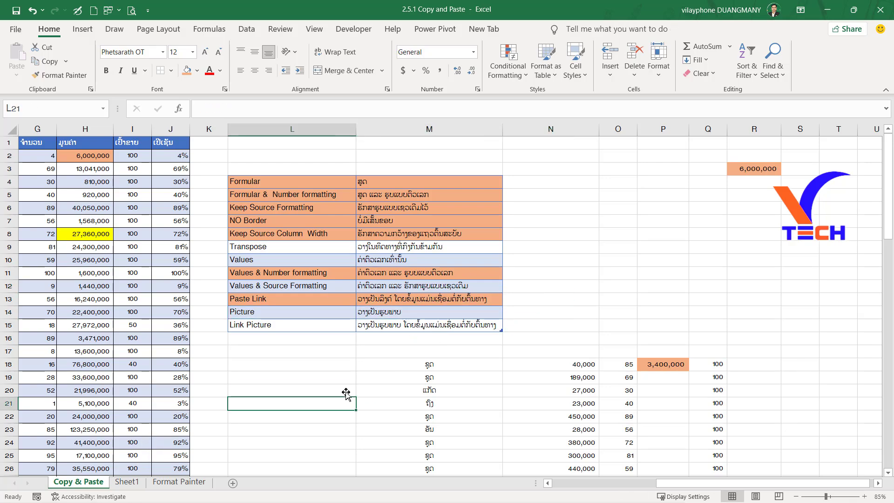
{"action": "left_click_drag", "start_coordinate": [264, 317], "coordinate": [419, 312]}
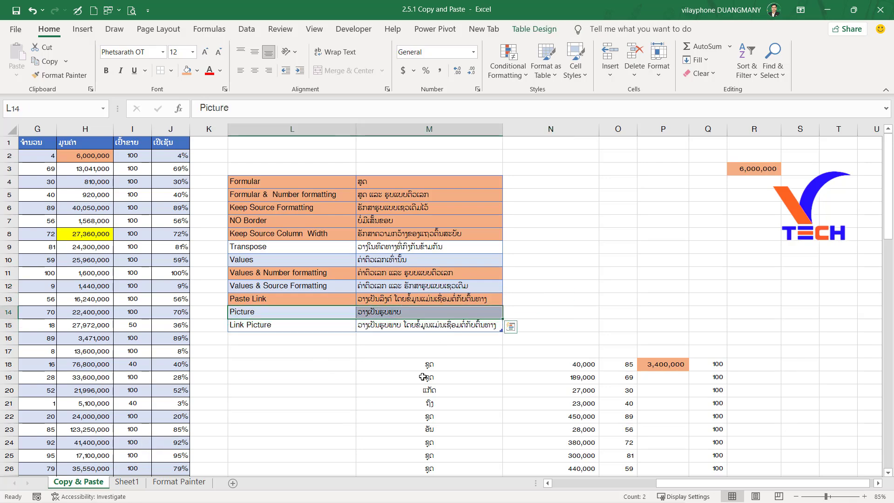
{"action": "scroll", "coordinate": [456, 399], "scroll_direction": "down", "scroll_amount": 1, "text": "ctrl"}
{"action": "scroll", "coordinate": [456, 399], "scroll_direction": "down", "scroll_amount": 1, "text": "ctrl"}
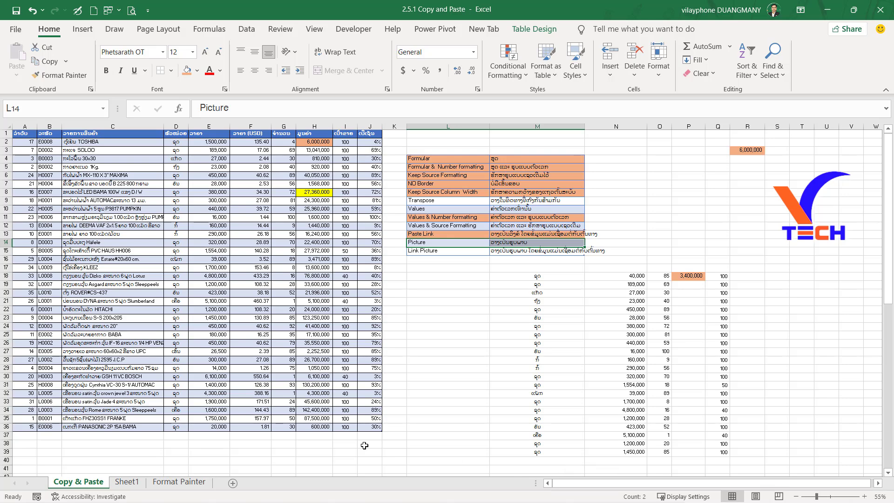
{"action": "scroll", "coordinate": [175, 183], "scroll_direction": "up", "scroll_amount": 1, "text": "ctrl"}
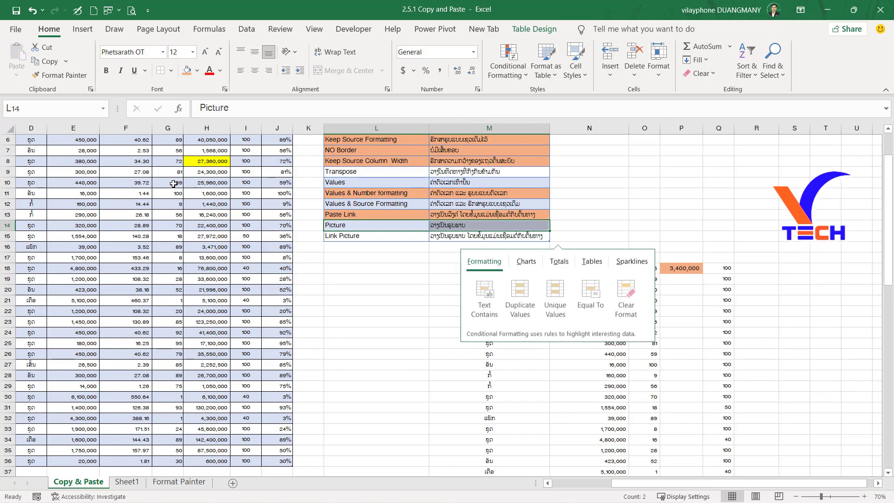
{"action": "scroll", "coordinate": [175, 183], "scroll_direction": "up", "scroll_amount": 2}
{"action": "left_click_drag", "start_coordinate": [667, 483], "coordinate": [577, 482]}
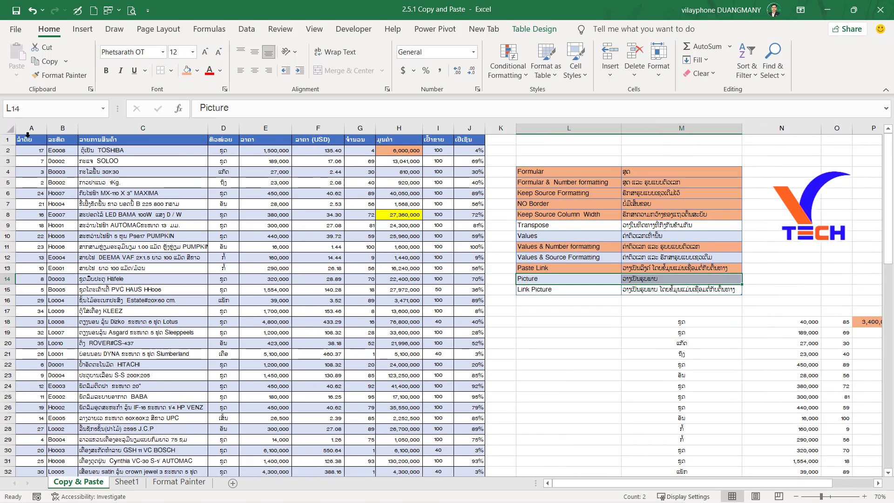
{"action": "left_click_drag", "start_coordinate": [27, 150], "coordinate": [473, 199]}
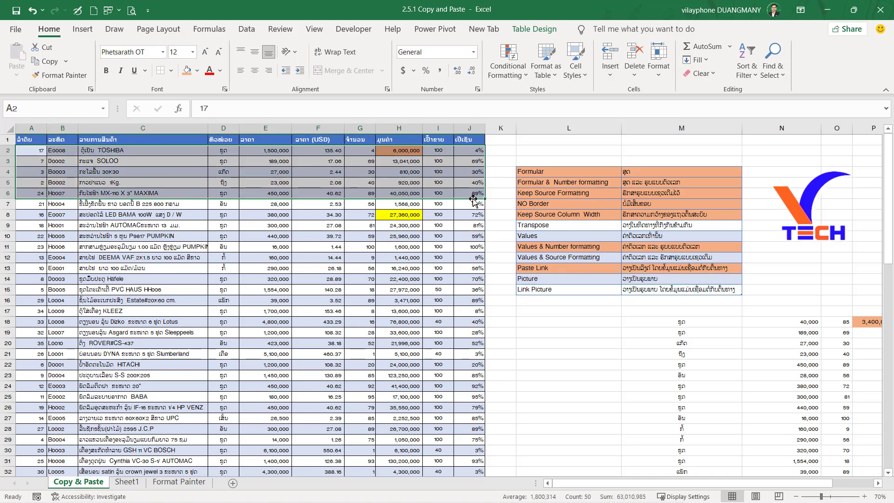
{"action": "key", "text": "ctrl+c"}
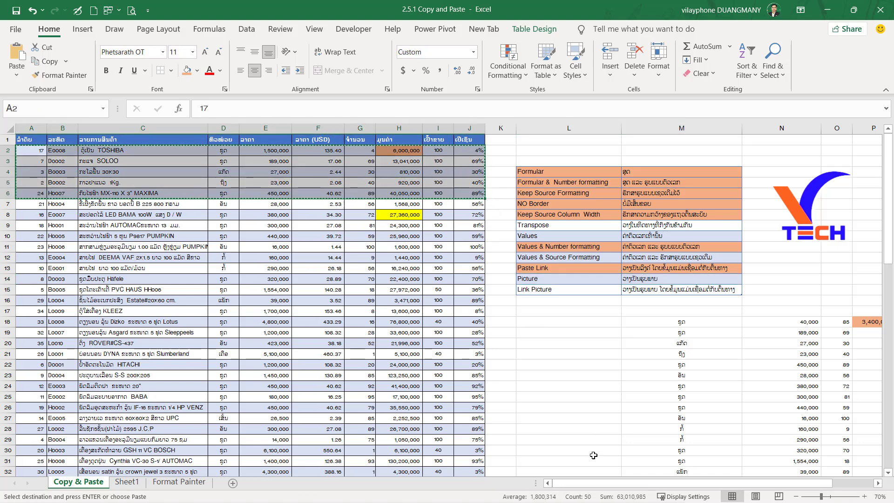
Paste the copied rows at A41 below the source table and convert the paste to a Picture.
{"action": "scroll", "coordinate": [594, 455], "scroll_direction": "right", "scroll_amount": 2}
{"action": "left_click", "coordinate": [708, 232]}
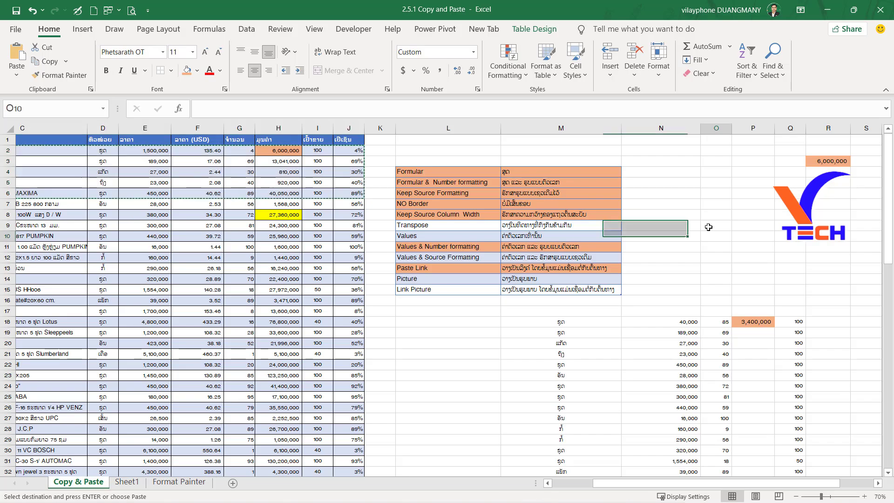
{"action": "scroll", "coordinate": [624, 225], "scroll_direction": "down", "scroll_amount": 1, "text": "ctrl"}
{"action": "scroll", "coordinate": [624, 304], "scroll_direction": "down", "scroll_amount": 8}
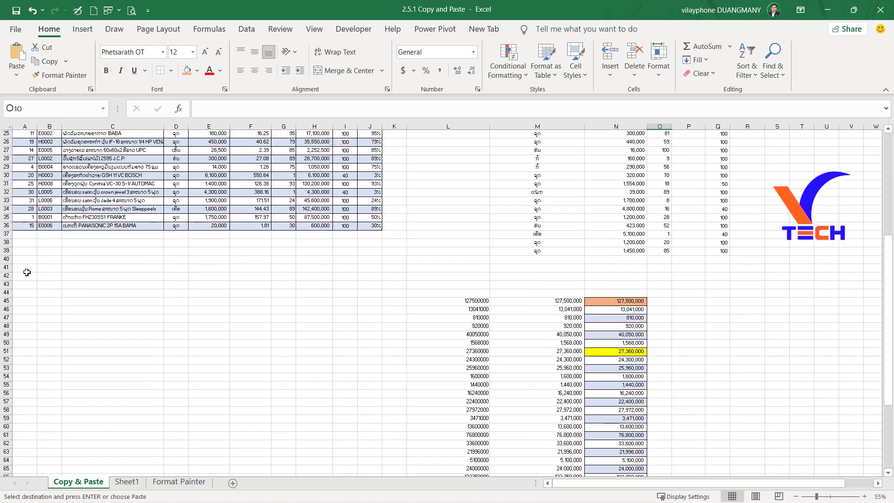
{"action": "left_click", "coordinate": [26, 272]}
{"action": "key", "text": "ctrl+v"}
{"action": "left_click", "coordinate": [401, 314]}
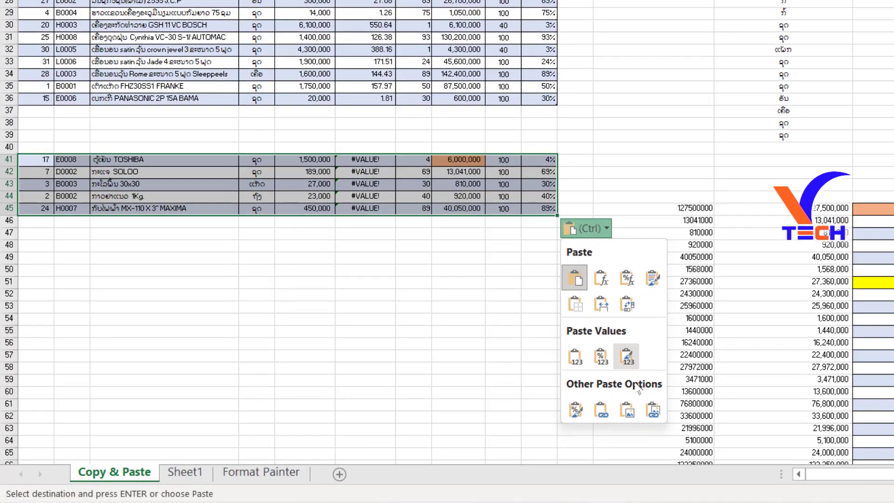
{"action": "left_click", "coordinate": [627, 410]}
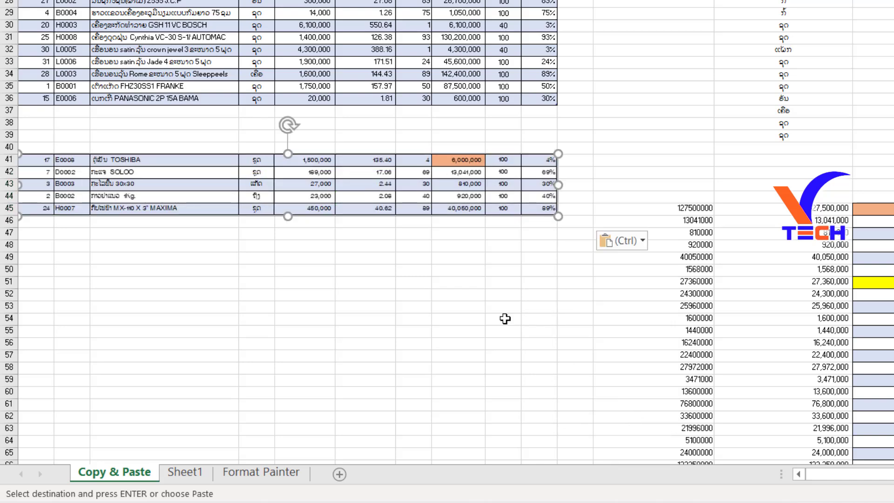
Inspect the pasted picture below the source table and return to the paste options list.
{"action": "scroll", "coordinate": [454, 264], "scroll_direction": "up", "scroll_amount": 5}
{"action": "scroll", "coordinate": [454, 265], "scroll_direction": "down", "scroll_amount": 3}
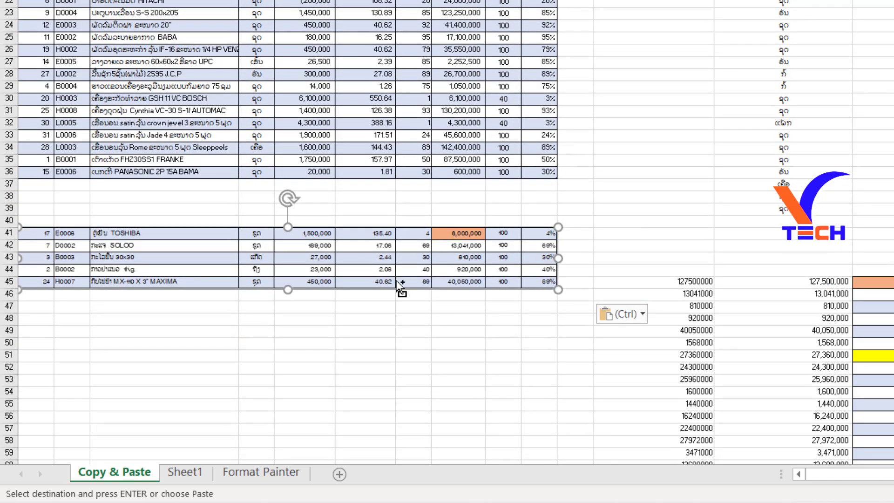
{"action": "scroll", "coordinate": [397, 281], "scroll_direction": "up", "scroll_amount": 1, "text": "ctrl"}
{"action": "left_click", "coordinate": [697, 370]}
{"action": "left_click_drag", "start_coordinate": [454, 269], "coordinate": [488, 265]}
{"action": "left_click_drag", "start_coordinate": [609, 309], "coordinate": [590, 290]}
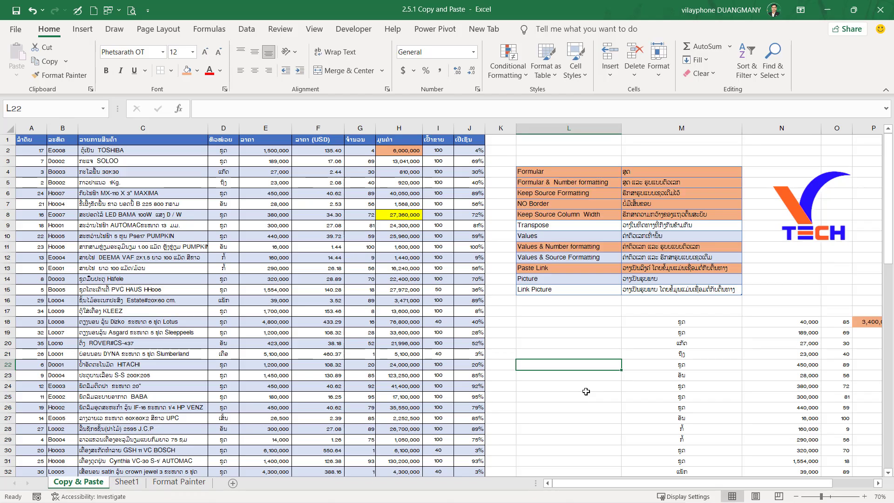
Copy cells A2:J4 of the source table and paste them as a Linked Picture at L1.
{"action": "left_click_drag", "start_coordinate": [539, 290], "coordinate": [651, 290]}
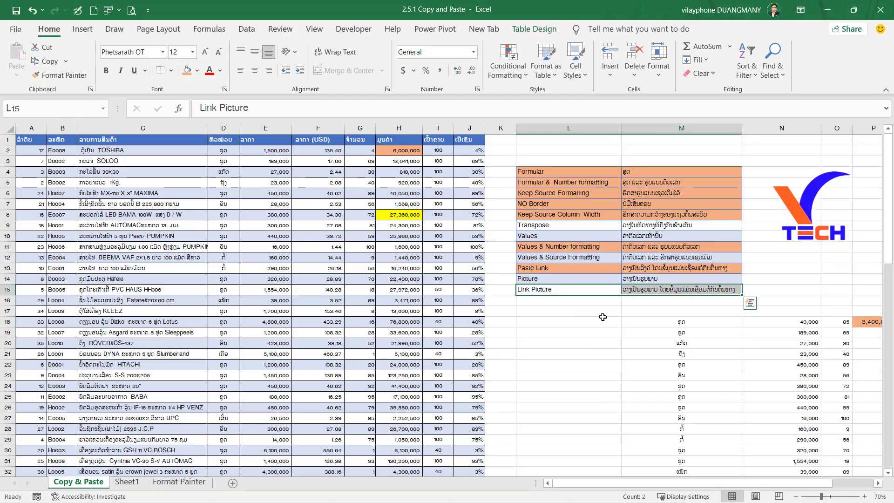
{"action": "left_click_drag", "start_coordinate": [25, 148], "coordinate": [468, 171]}
{"action": "key", "text": "ctrl+c"}
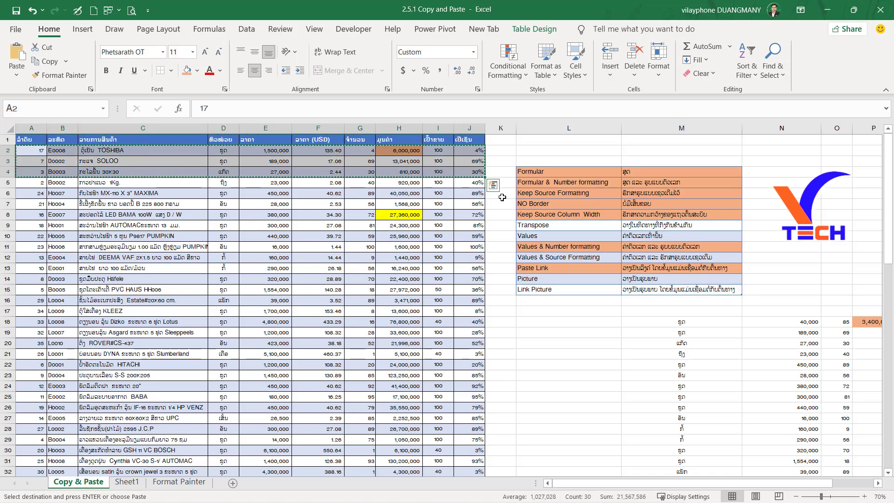
{"action": "left_click_drag", "start_coordinate": [545, 140], "coordinate": [870, 160]}
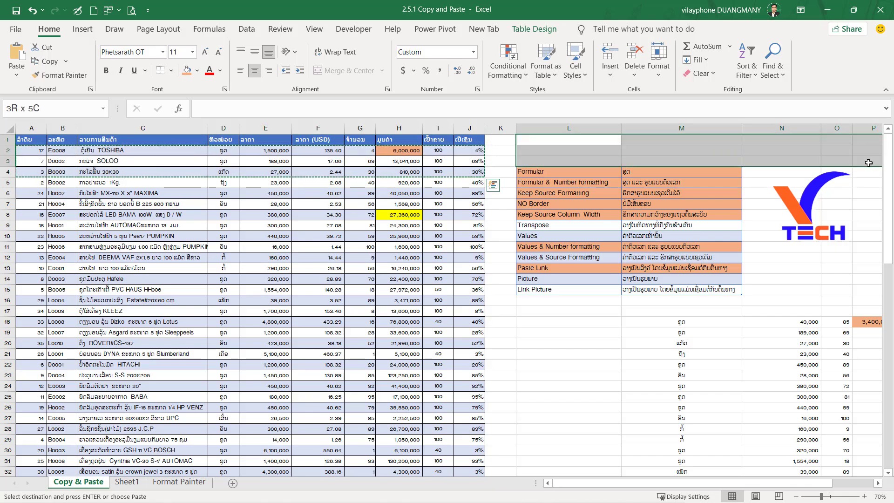
{"action": "right_click", "coordinate": [582, 156]}
{"action": "mouse_move", "coordinate": [704, 236]}
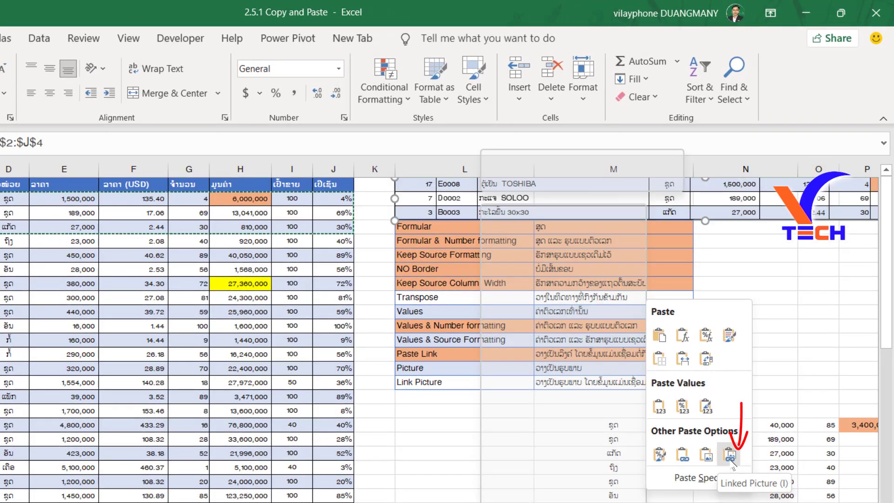
{"action": "left_click", "coordinate": [730, 457]}
Set the TOSHIBA row's quantity in G2 to 60 and check the linked picture against the source table.
{"action": "scroll", "coordinate": [122, 209], "scroll_direction": "right", "scroll_amount": 2}
{"action": "left_click", "coordinate": [122, 202]}
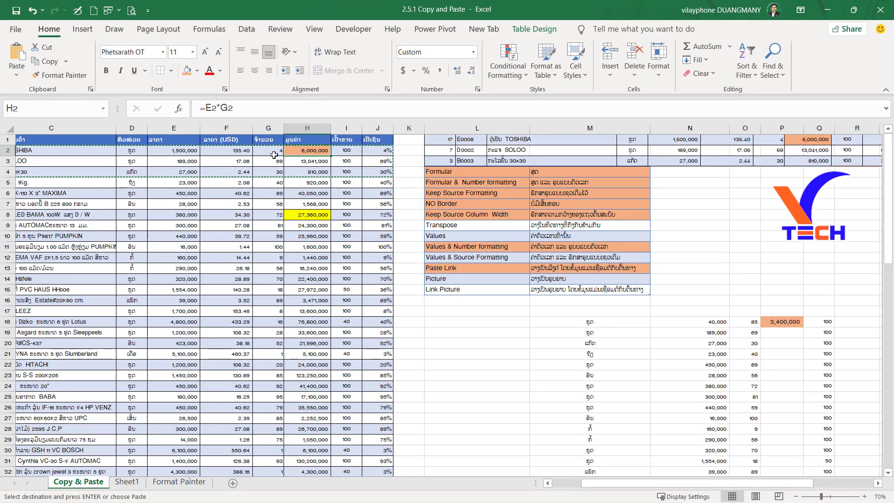
{"action": "left_click", "coordinate": [55, 201]}
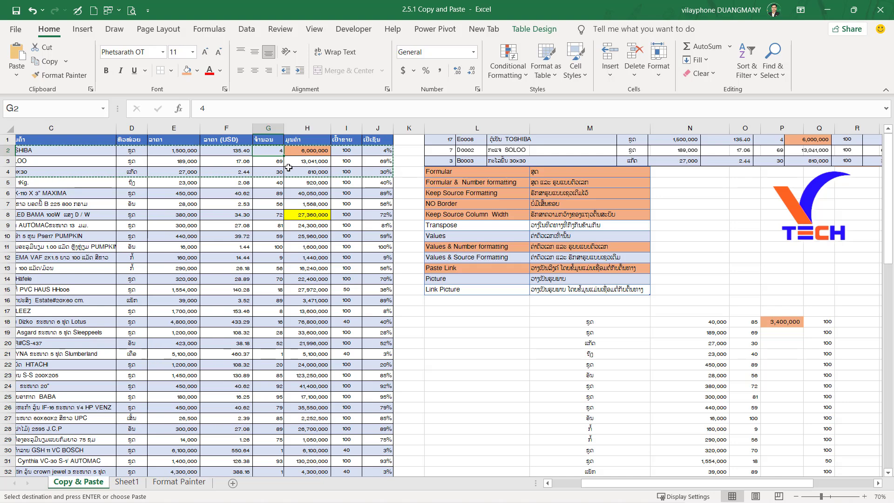
{"action": "type", "text": "60"}
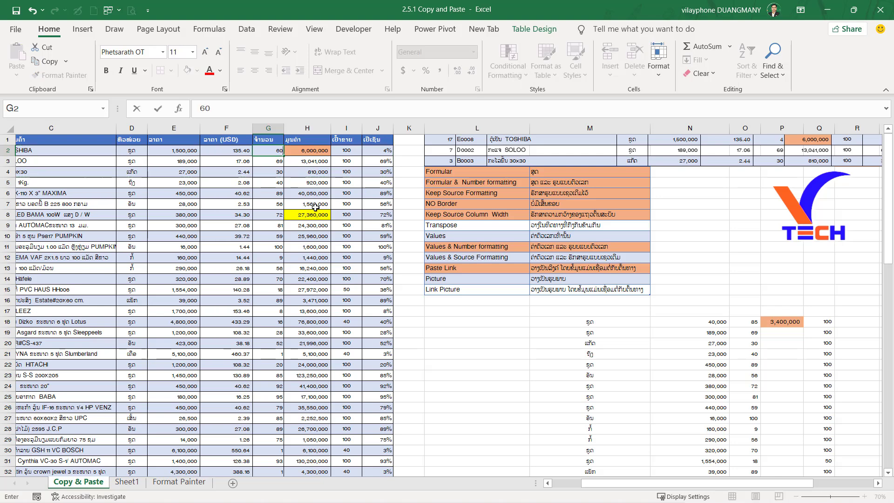
{"action": "key", "text": "Tab"}
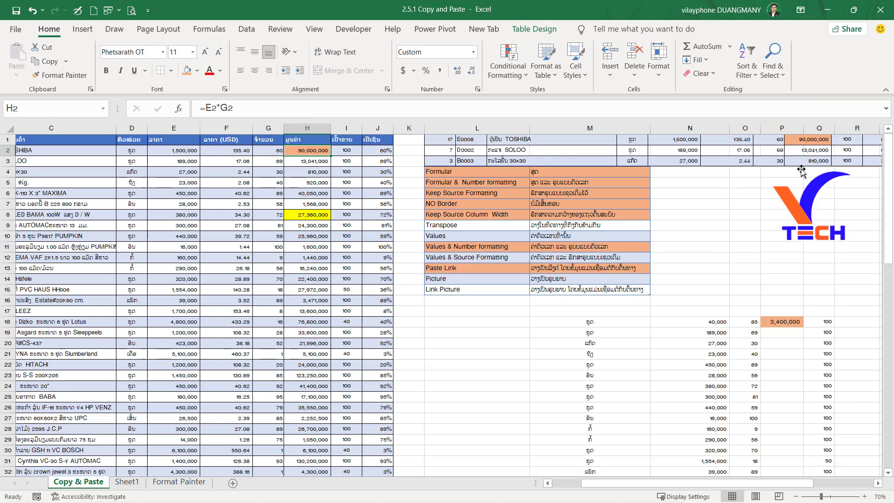
{"action": "left_click_drag", "start_coordinate": [748, 168], "coordinate": [738, 218]}
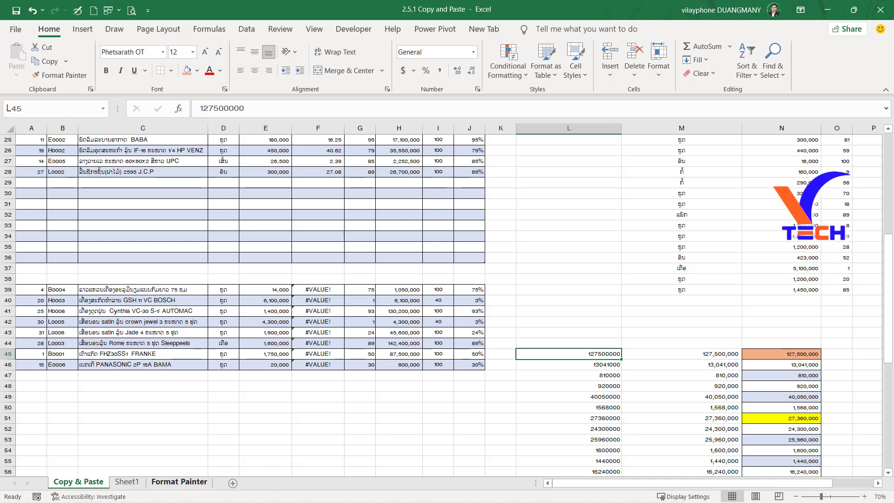
Examine the plain table on the Format Painter sheet, selecting its cells A1:I28.
{"action": "left_click", "coordinate": [247, 405]}
{"action": "left_click", "coordinate": [193, 482]}
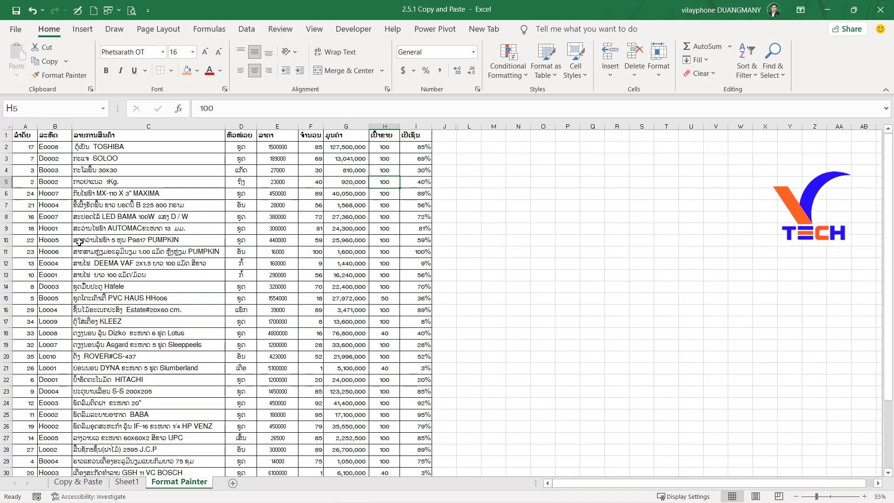
{"action": "left_click_drag", "start_coordinate": [23, 135], "coordinate": [413, 450]}
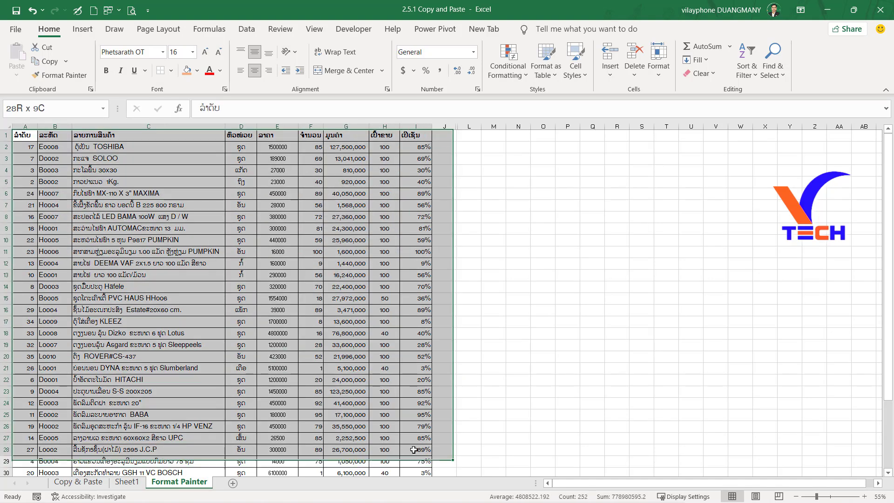
{"action": "scroll", "coordinate": [413, 450], "scroll_direction": "down", "scroll_amount": 5}
Pick up the formatting of table range A1:J28 on the Copy & Paste sheet with Format Painter.
{"action": "left_click", "coordinate": [77, 482]}
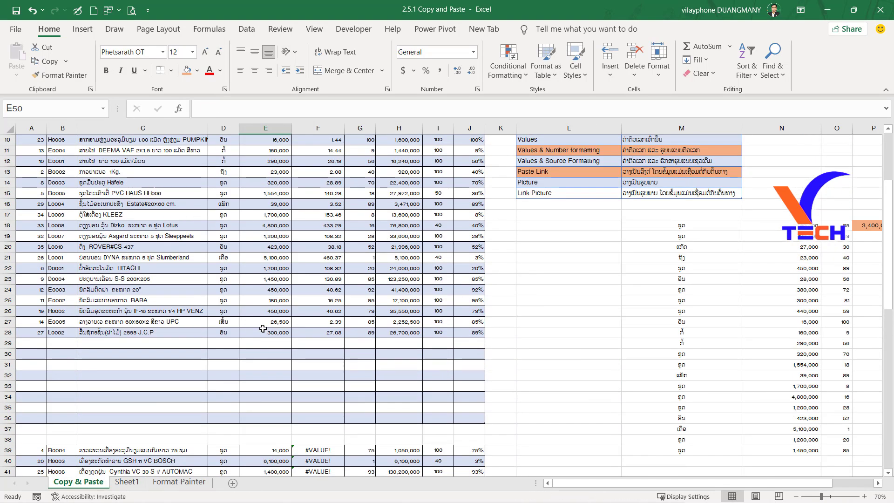
{"action": "scroll", "coordinate": [263, 328], "scroll_direction": "up", "scroll_amount": 3}
{"action": "left_click", "coordinate": [70, 184]}
{"action": "left_click", "coordinate": [29, 141]}
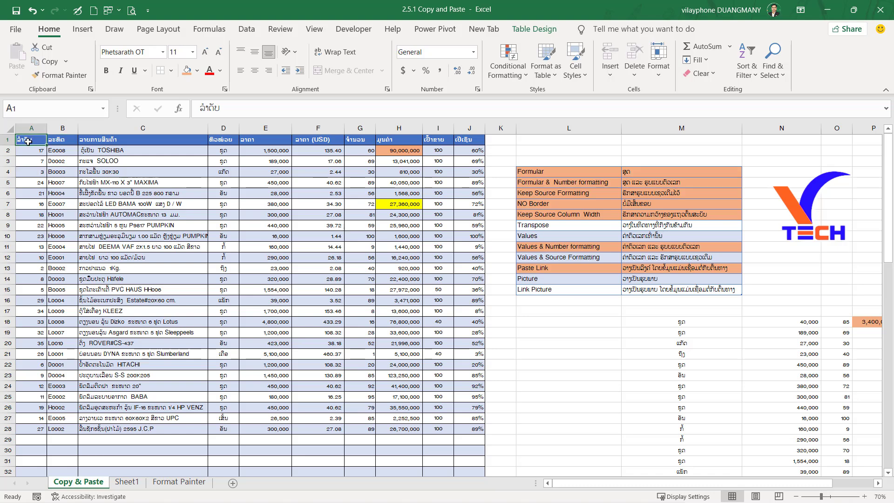
{"action": "left_click_drag", "start_coordinate": [30, 139], "coordinate": [470, 431]}
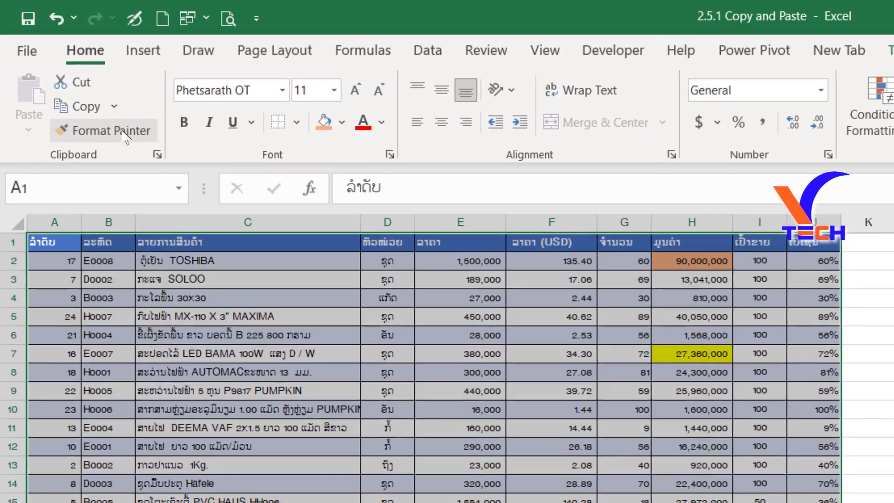
{"action": "left_click", "coordinate": [71, 78]}
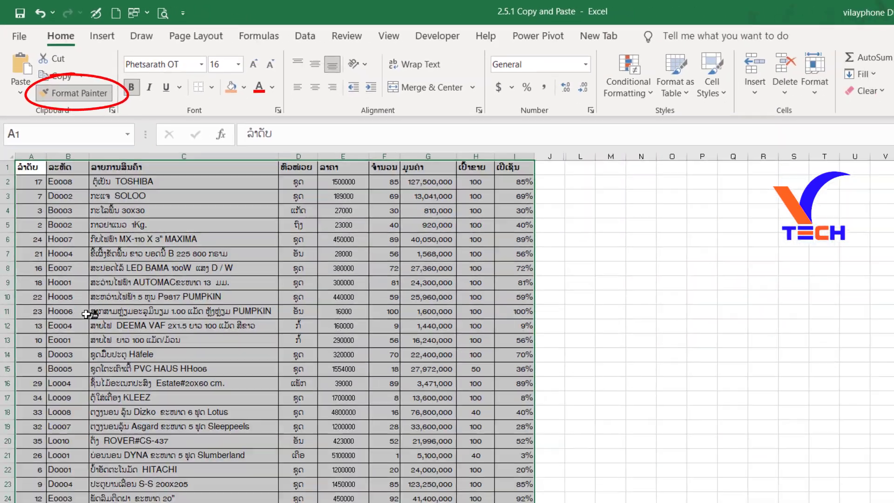
Apply the copied formatting to the table range A1:I36 on the Format Painter sheet.
{"action": "left_click", "coordinate": [179, 481]}
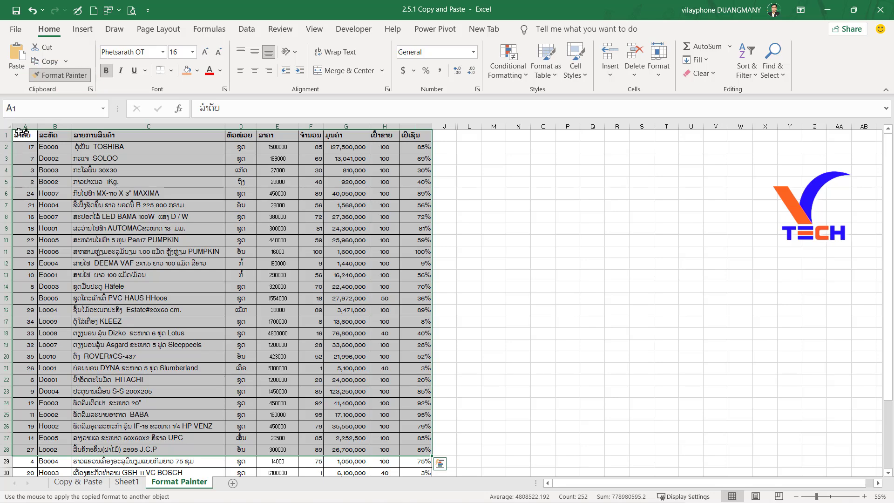
{"action": "mouse_move", "coordinate": [21, 132]}
{"action": "left_mouse_down"}
{"action": "mouse_move", "coordinate": [419, 298]}
{"action": "mouse_move", "coordinate": [431, 475]}
{"action": "left_mouse_up"}
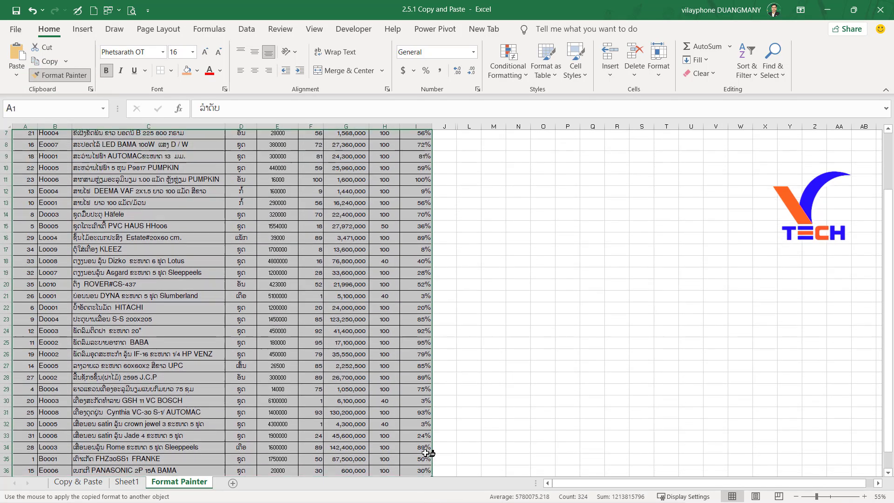
{"action": "scroll", "coordinate": [329, 227], "scroll_direction": "down", "scroll_amount": 4}
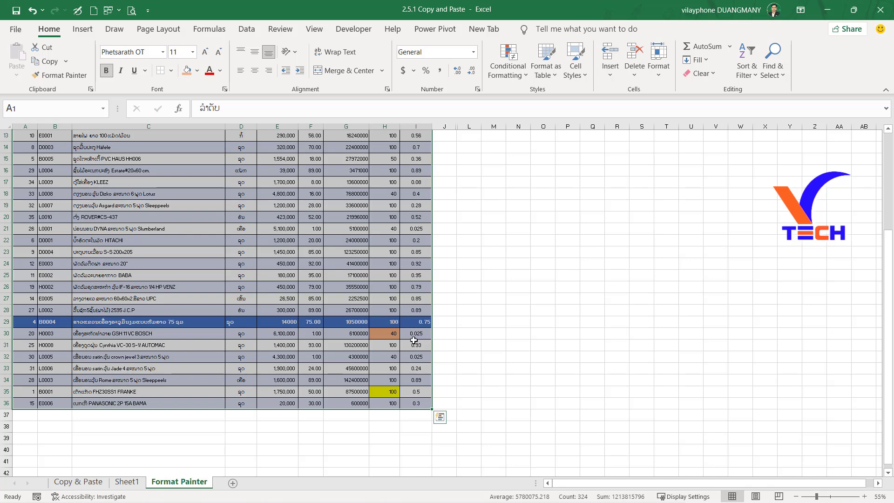
Copy the formatting of row 20 onto the dark blue row 29 of the Format Painter sheet with Format Painter.
{"action": "left_click", "coordinate": [532, 304]}
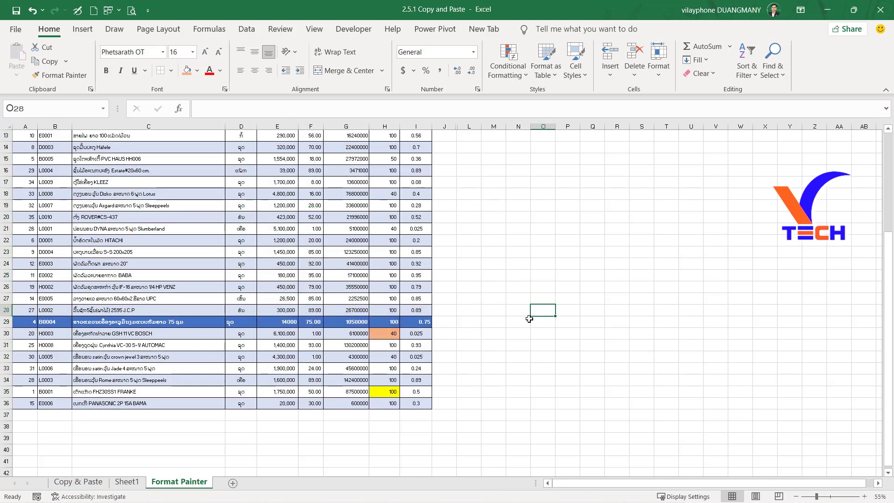
{"action": "scroll", "coordinate": [245, 287], "scroll_direction": "up", "scroll_amount": 4}
{"action": "scroll", "coordinate": [148, 291], "scroll_direction": "down", "scroll_amount": 1}
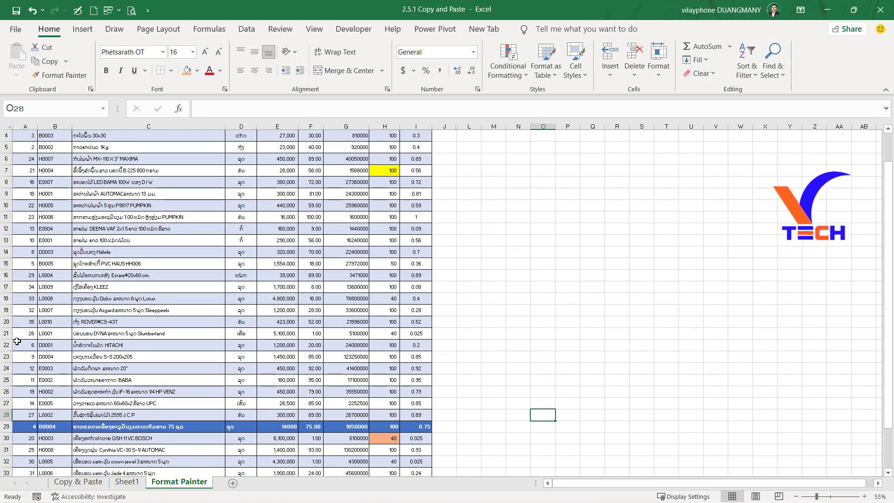
{"action": "left_click", "coordinate": [4, 321]}
{"action": "scroll", "coordinate": [5, 324], "scroll_direction": "down", "scroll_amount": 2}
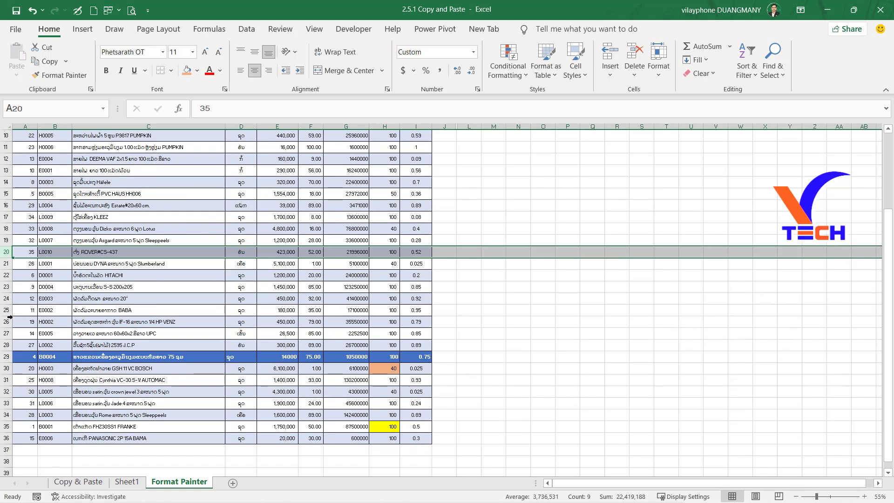
{"action": "left_click", "coordinate": [51, 77]}
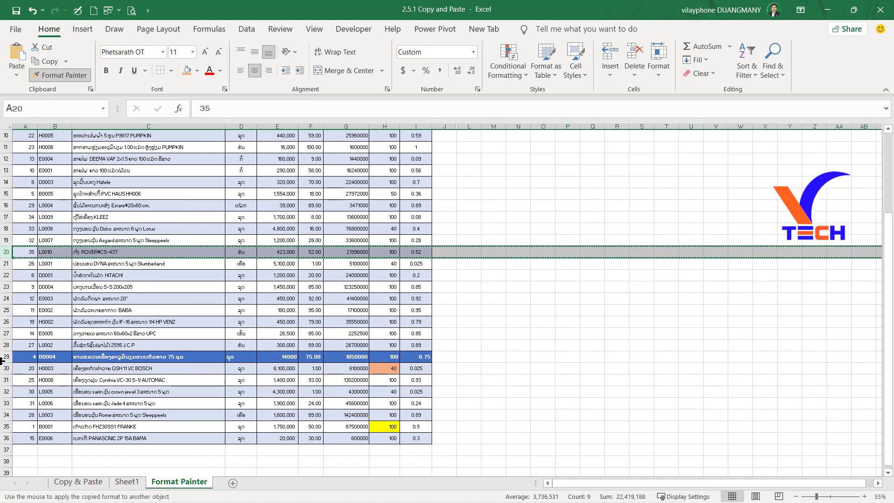
{"action": "mouse_move", "coordinate": [3, 358]}
{"action": "left_mouse_down"}
{"action": "mouse_move", "coordinate": [362, 343]}
{"action": "mouse_move", "coordinate": [363, 356]}
{"action": "left_mouse_up"}
{"action": "left_click", "coordinate": [550, 308]}
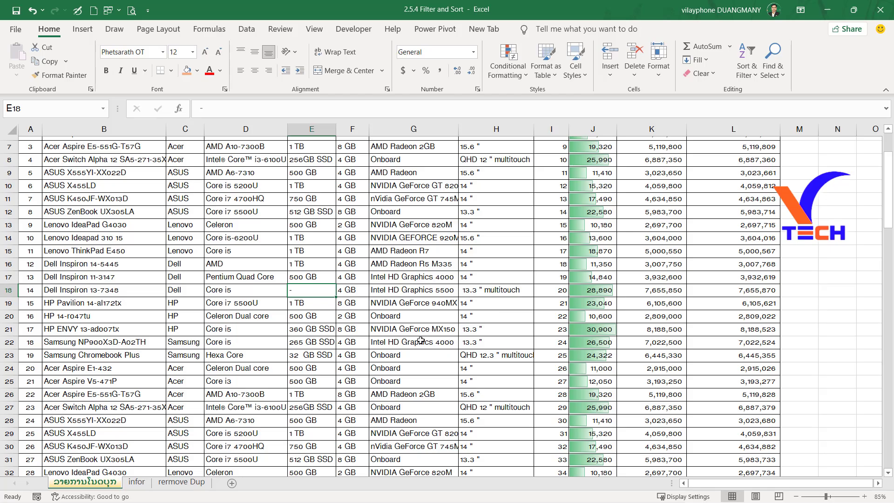
Try to turn on filtering from blank cell C3 above the laptop table in the 2.5.4 Filter and Sort workbook.
{"action": "scroll", "coordinate": [420, 340], "scroll_direction": "up", "scroll_amount": 2}
{"action": "left_click", "coordinate": [420, 340]}
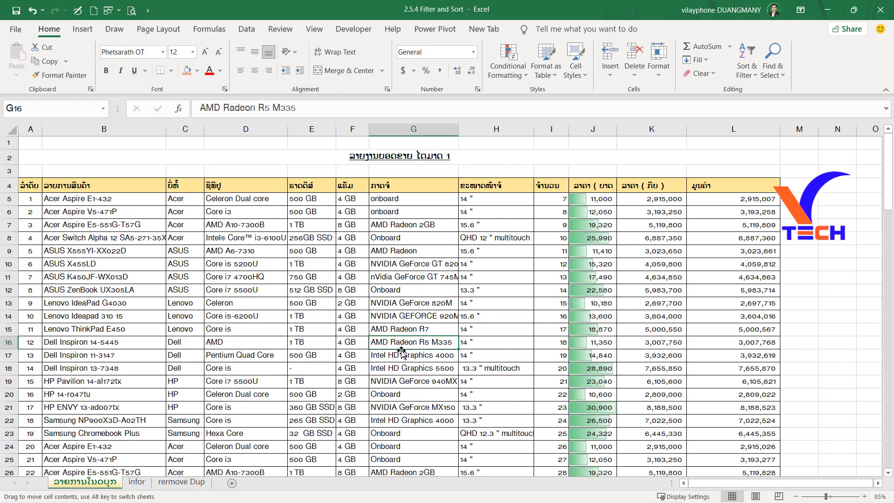
{"action": "left_click", "coordinate": [217, 345]}
{"action": "left_click", "coordinate": [795, 268]}
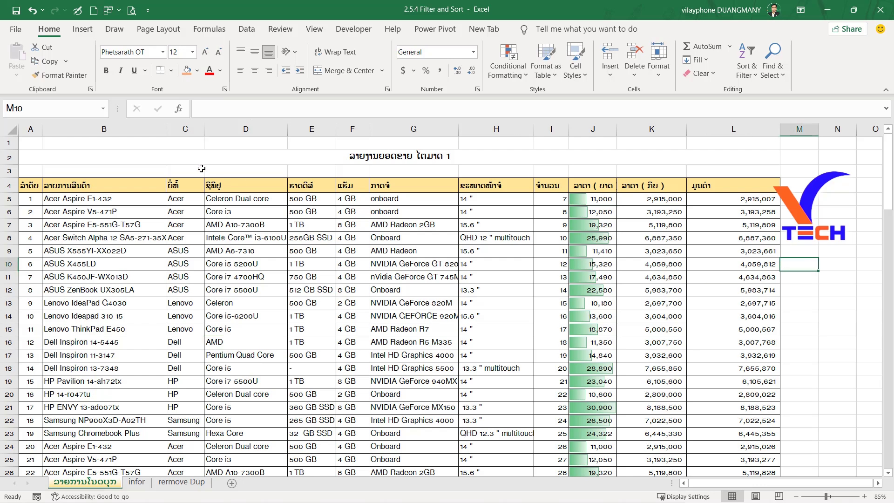
{"action": "left_click", "coordinate": [182, 172]}
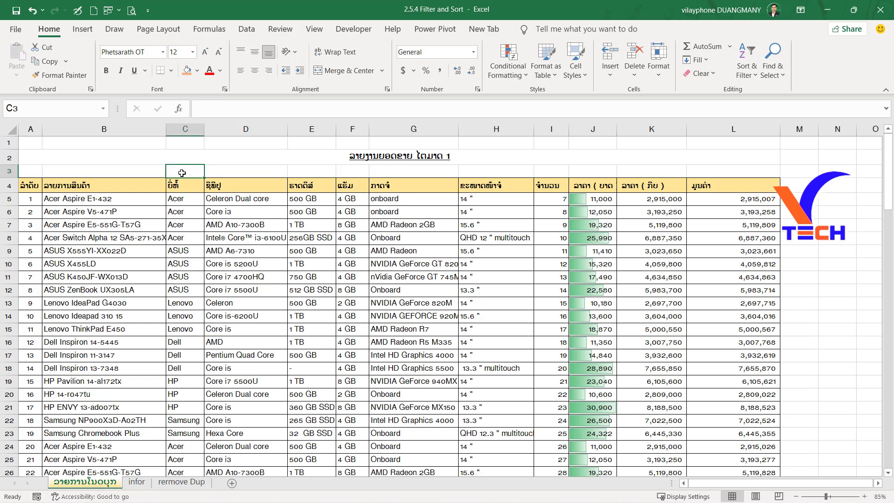
{"action": "left_click", "coordinate": [182, 215]}
{"action": "left_click", "coordinate": [183, 169]}
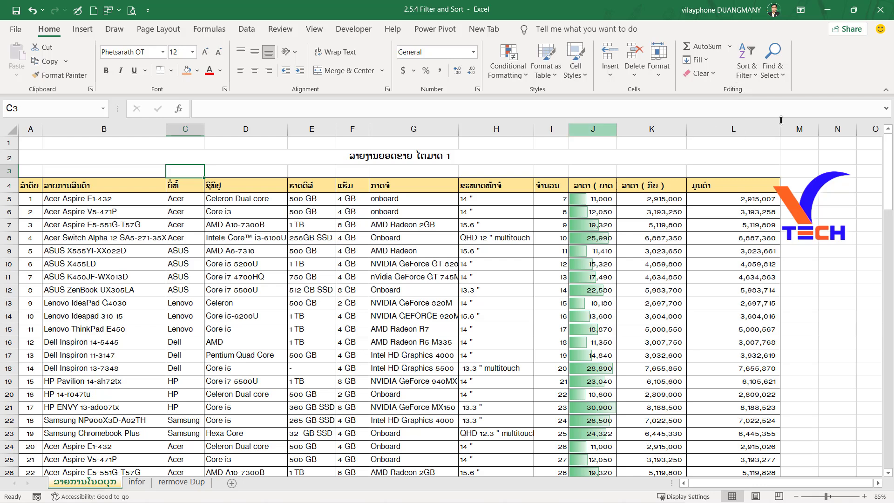
{"action": "left_click", "coordinate": [753, 75]}
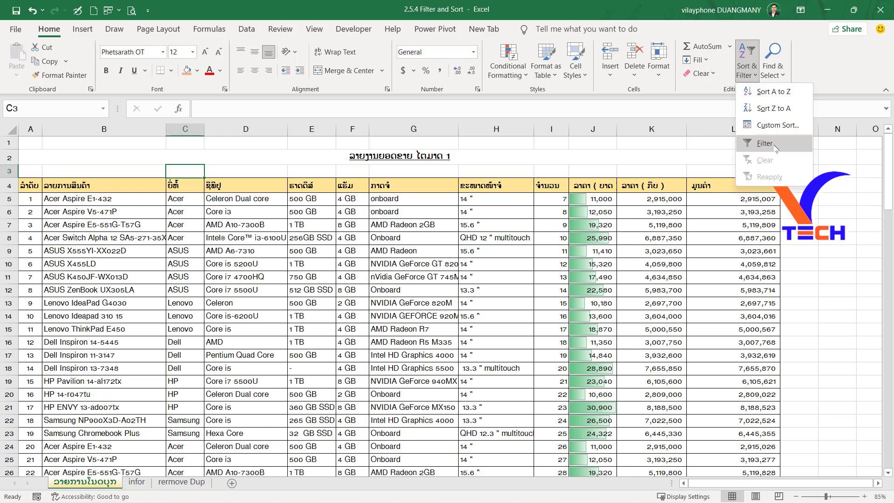
{"action": "left_click", "coordinate": [765, 144]}
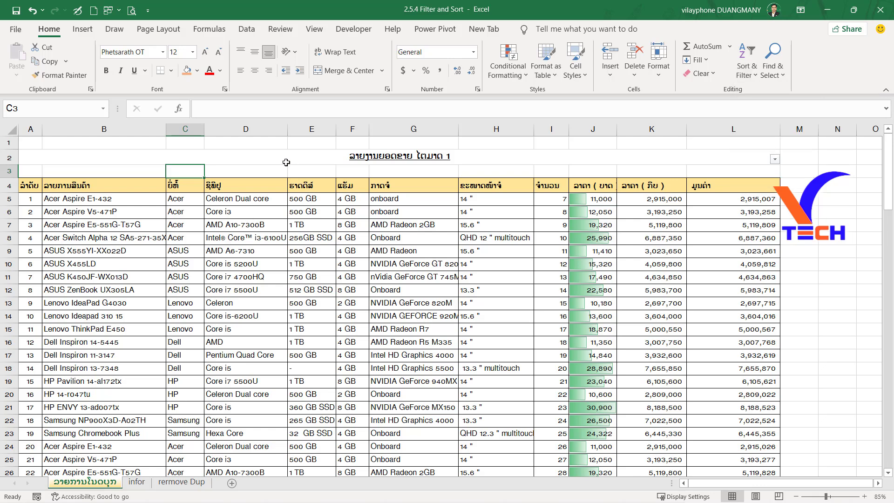
Unmerge the report title spanning A2:L2 above the laptop table.
{"action": "left_click", "coordinate": [233, 162]}
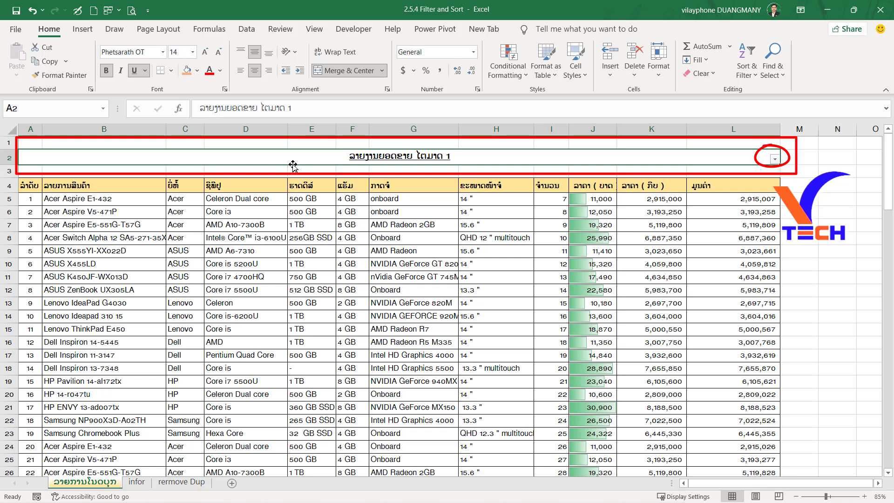
{"action": "left_click", "coordinate": [344, 73]}
{"action": "left_click", "coordinate": [185, 171]}
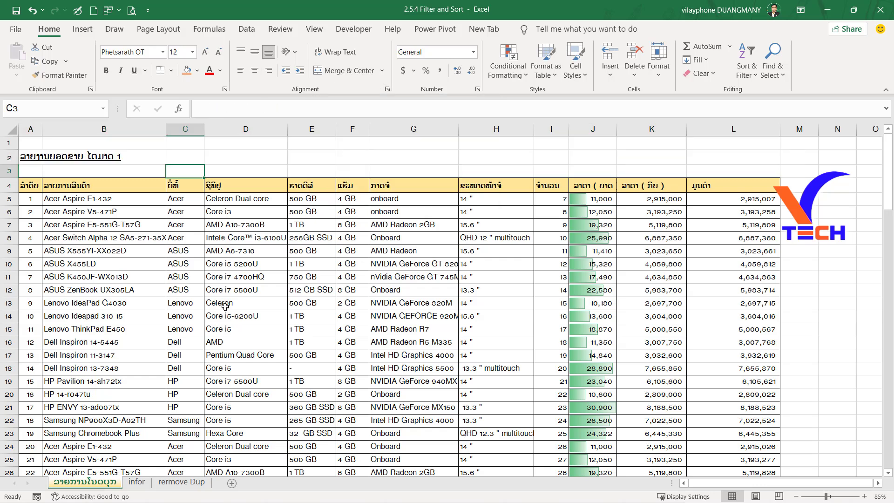
{"action": "key", "text": "ctrl+z"}
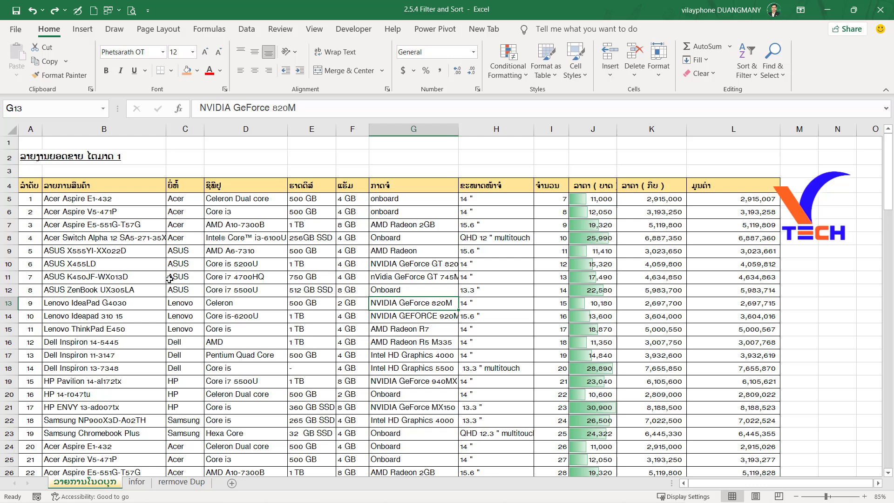
Turn on filtering for the whole header row 4 of the laptop table.
{"action": "left_click", "coordinate": [4, 185]}
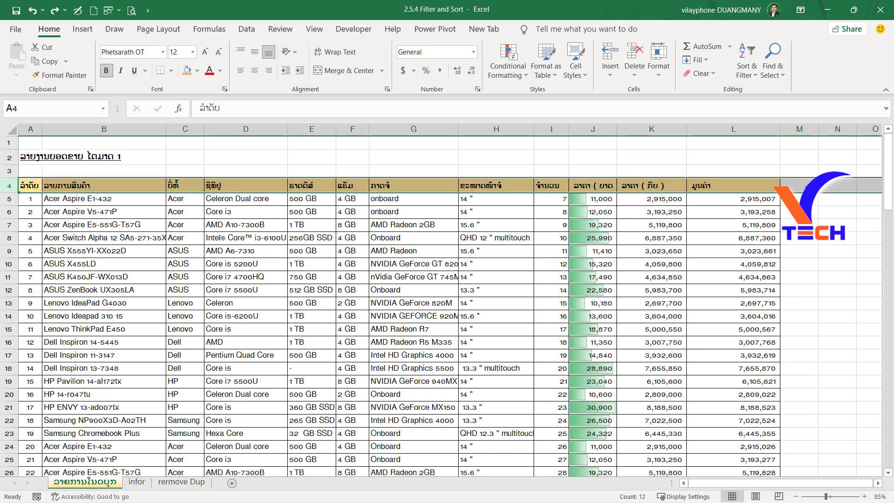
{"action": "left_click", "coordinate": [750, 70]}
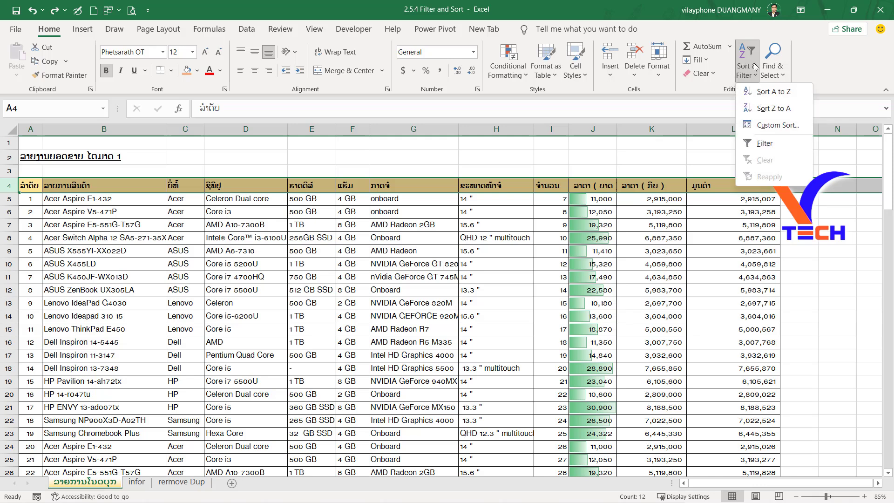
{"action": "left_click", "coordinate": [764, 143]}
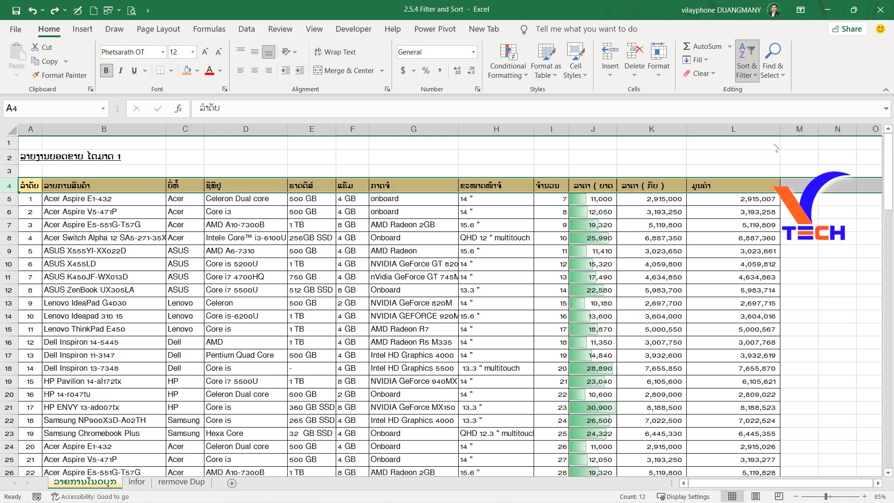
{"action": "left_click", "coordinate": [187, 321]}
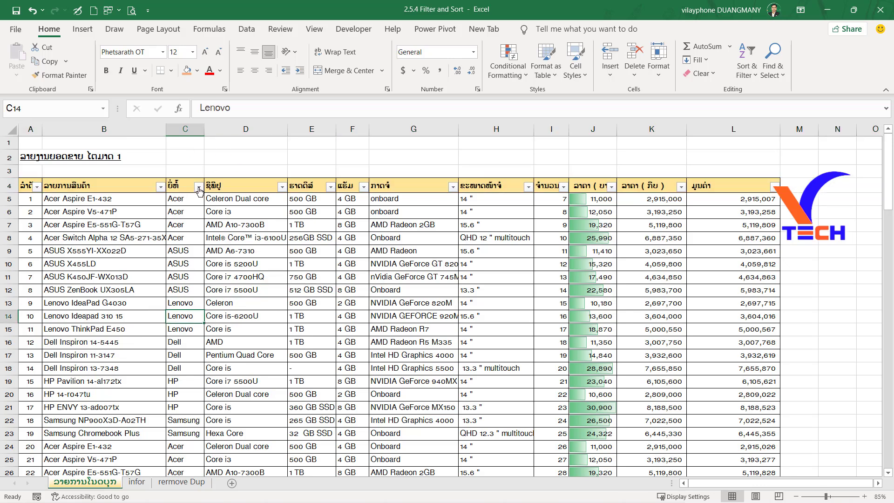
{"action": "left_click", "coordinate": [241, 160]}
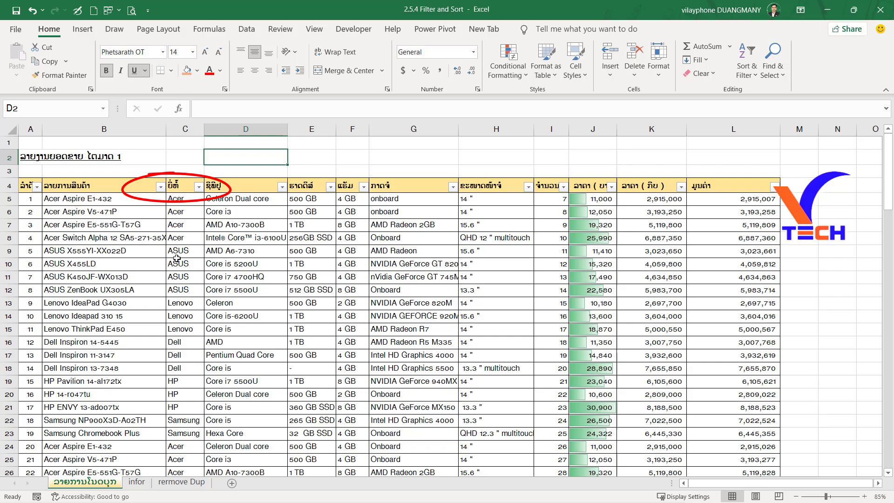
{"action": "left_click", "coordinate": [182, 173]}
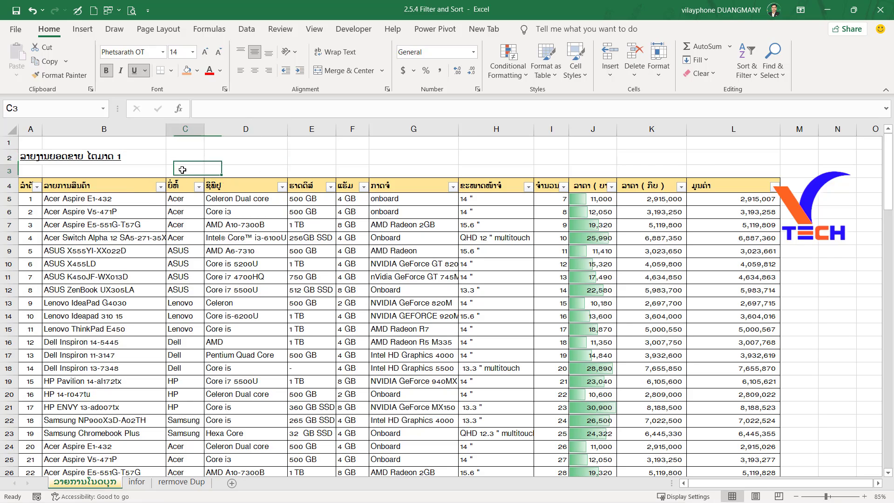
Filter the brand column to show only Acer and select the listed product names in column B.
{"action": "left_click", "coordinate": [199, 187]}
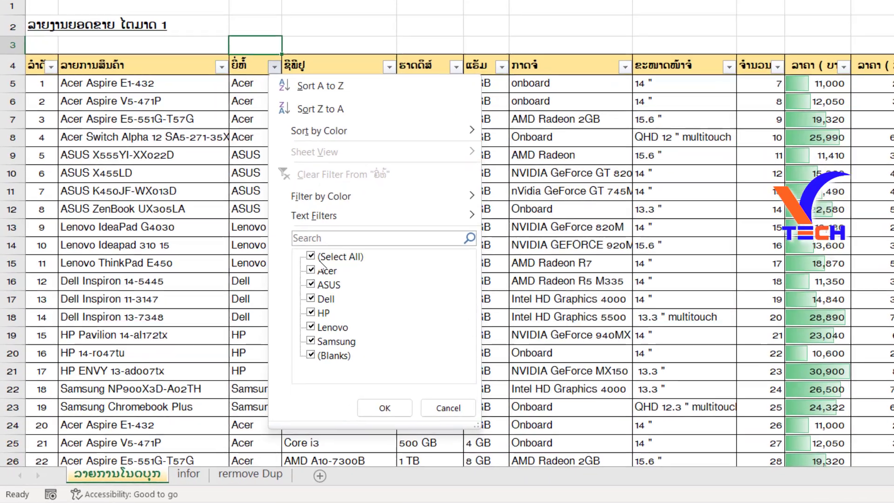
{"action": "left_click", "coordinate": [321, 256]}
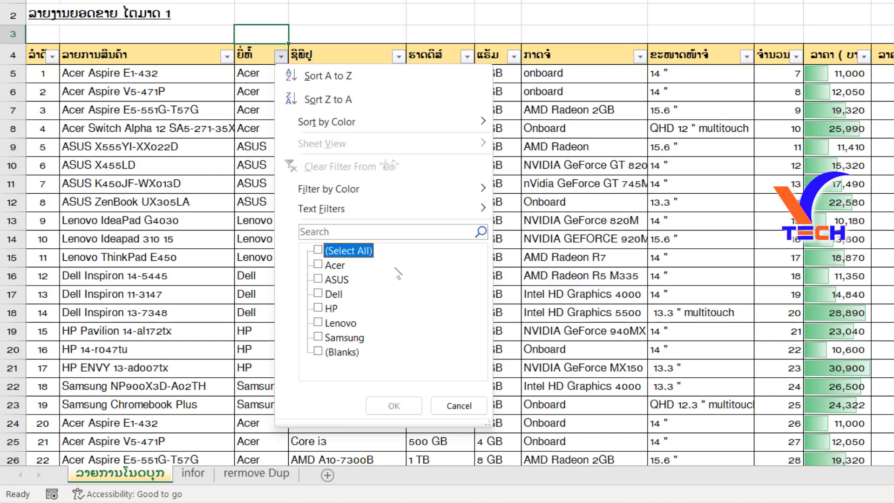
{"action": "left_click", "coordinate": [318, 264]}
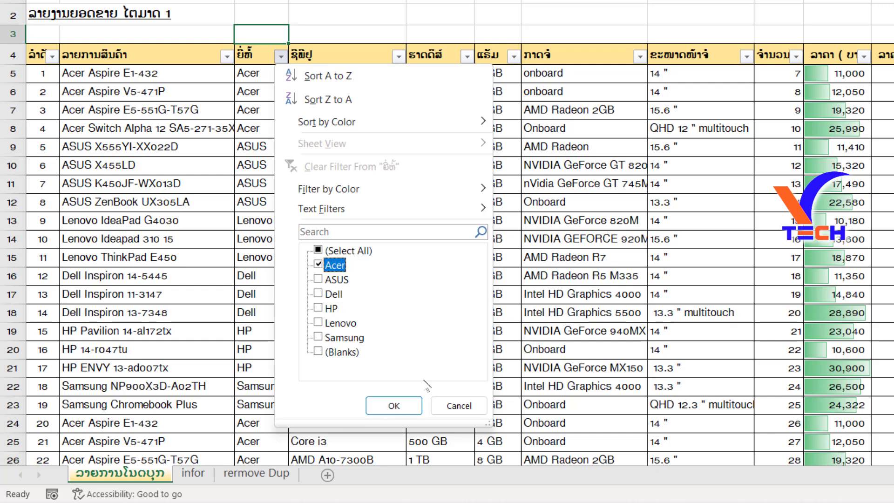
{"action": "left_click", "coordinate": [393, 406]}
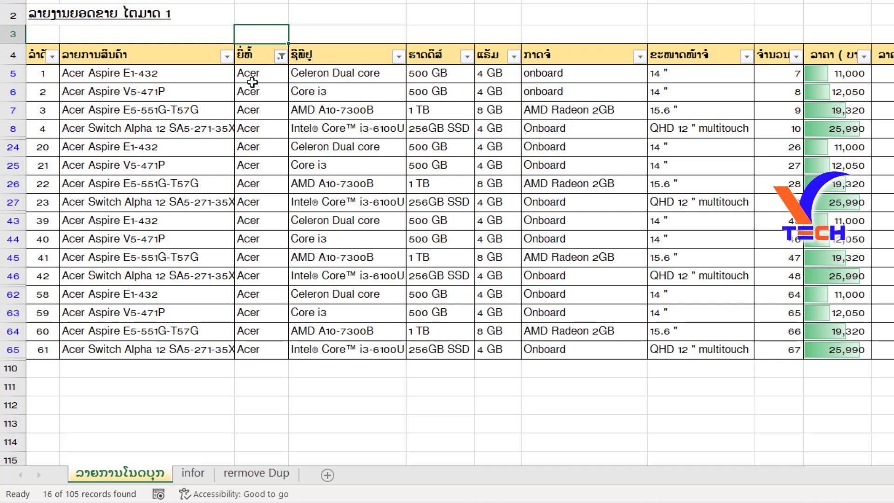
{"action": "left_click_drag", "start_coordinate": [102, 74], "coordinate": [159, 349]}
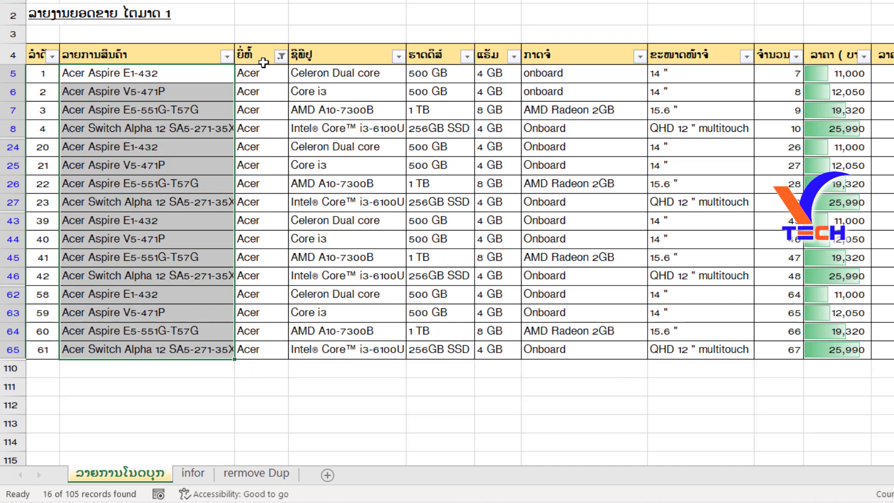
Extend the brand column's Dell filter to also include HP and Lenovo.
{"action": "left_click", "coordinate": [280, 56]}
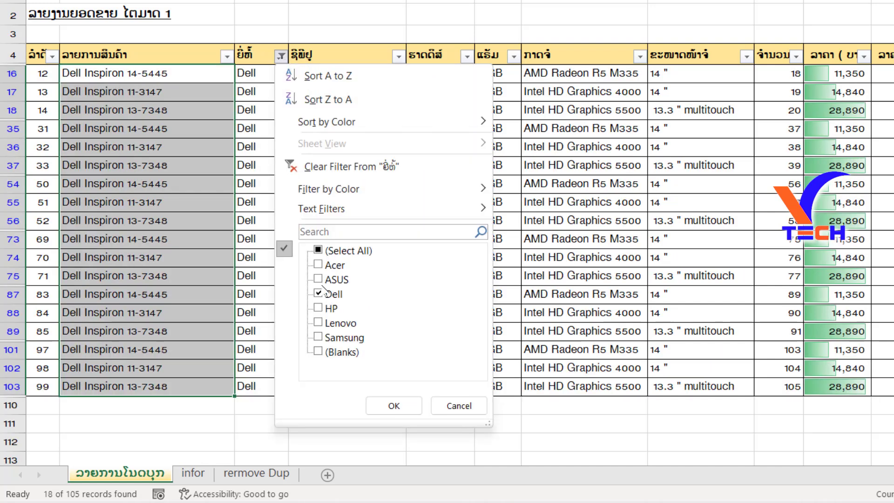
{"action": "left_click", "coordinate": [328, 308]}
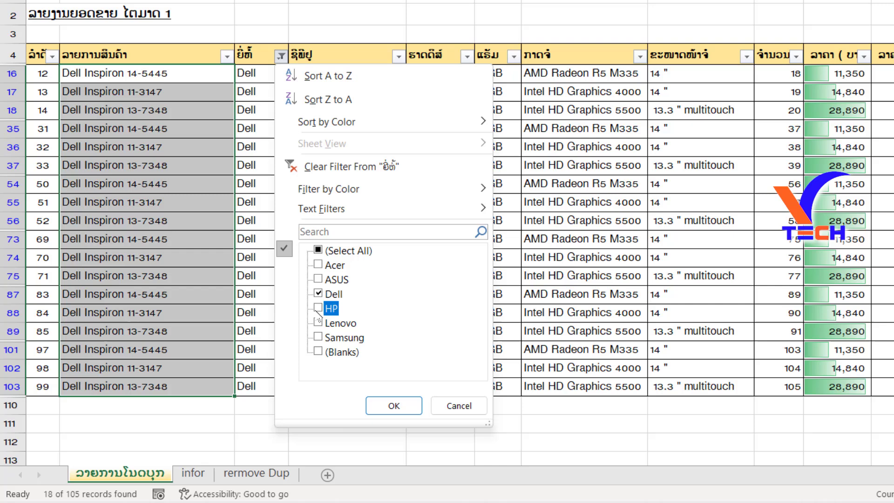
{"action": "left_click", "coordinate": [338, 323]}
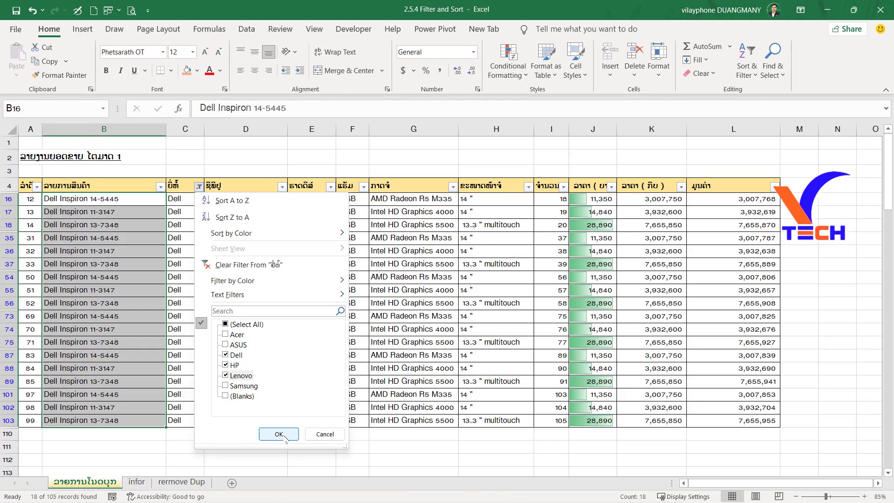
{"action": "left_click", "coordinate": [280, 434]}
Examine the filtered laptop rows, checking the brand column for Dell, HP and Lenovo entries.
{"action": "scroll", "coordinate": [172, 368], "scroll_direction": "down", "scroll_amount": 3}
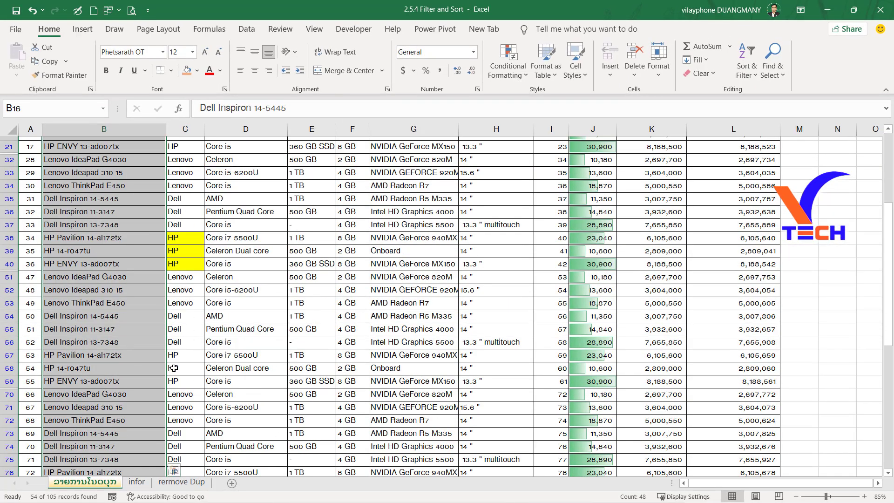
{"action": "scroll", "coordinate": [186, 279], "scroll_direction": "up", "scroll_amount": 3}
{"action": "left_click", "coordinate": [186, 199]}
{"action": "left_click", "coordinate": [195, 278]}
{"action": "scroll", "coordinate": [196, 278], "scroll_direction": "down", "scroll_amount": 1}
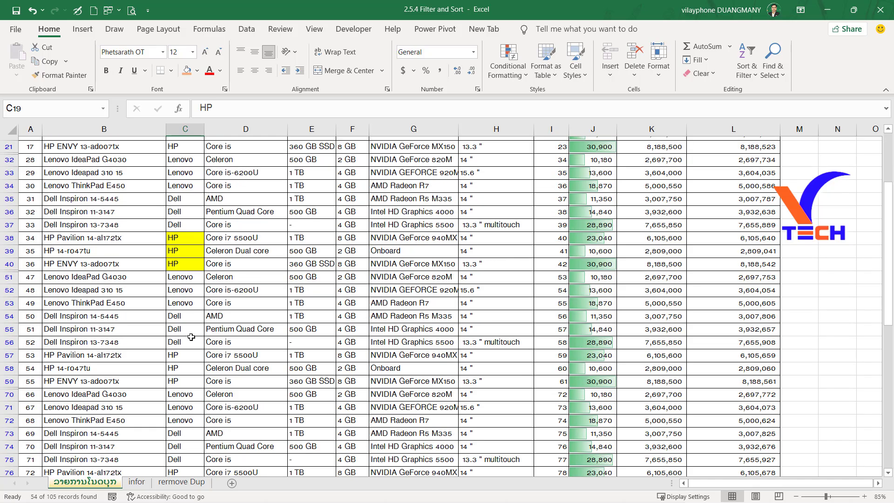
{"action": "left_click", "coordinate": [198, 342]}
{"action": "scroll", "coordinate": [456, 342], "scroll_direction": "down", "scroll_amount": 15}
{"action": "scroll", "coordinate": [485, 349], "scroll_direction": "up", "scroll_amount": 14}
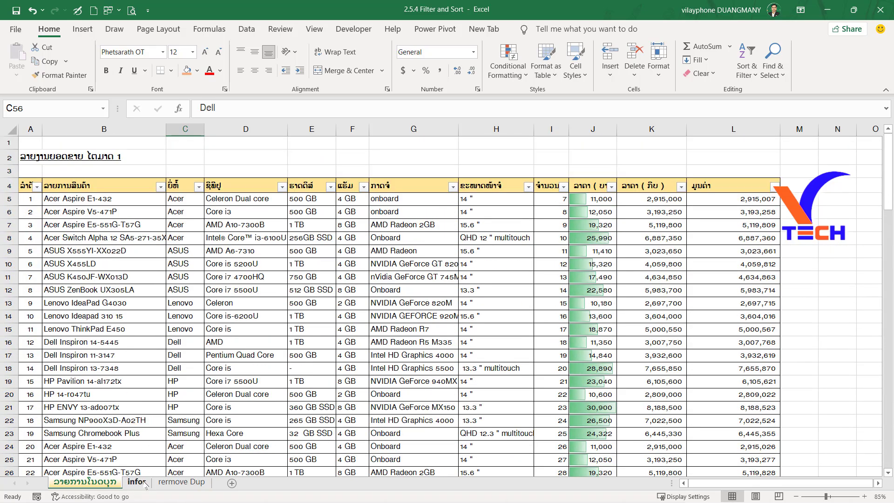
Turn on filtering for header row 1 of the infor sheet.
{"action": "left_click", "coordinate": [145, 482]}
{"action": "scroll", "coordinate": [517, 350], "scroll_direction": "up", "scroll_amount": 5}
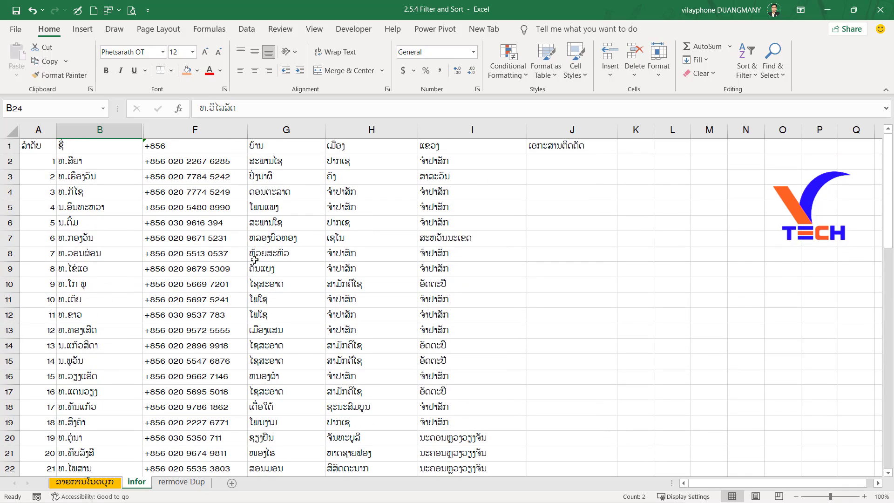
{"action": "left_click", "coordinate": [10, 146]}
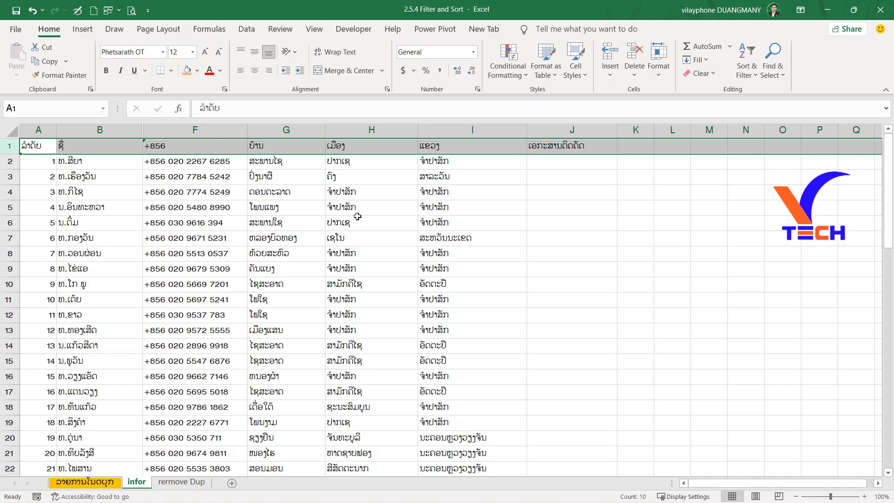
{"action": "left_click", "coordinate": [747, 70]}
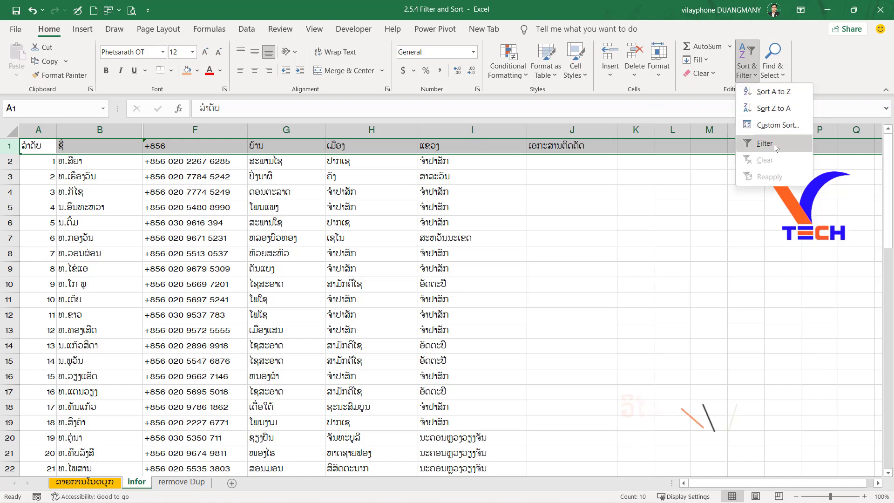
{"action": "left_click", "coordinate": [757, 143]}
{"action": "left_click", "coordinate": [523, 176]}
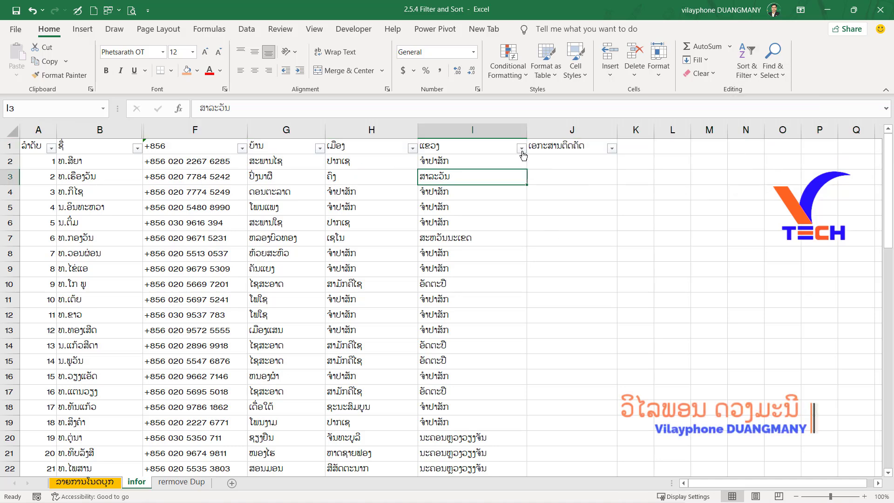
Filter the province column (ແຂວງ) to show only ຈຳປາສັກ and select the listed names in column B.
{"action": "left_click", "coordinate": [523, 155]}
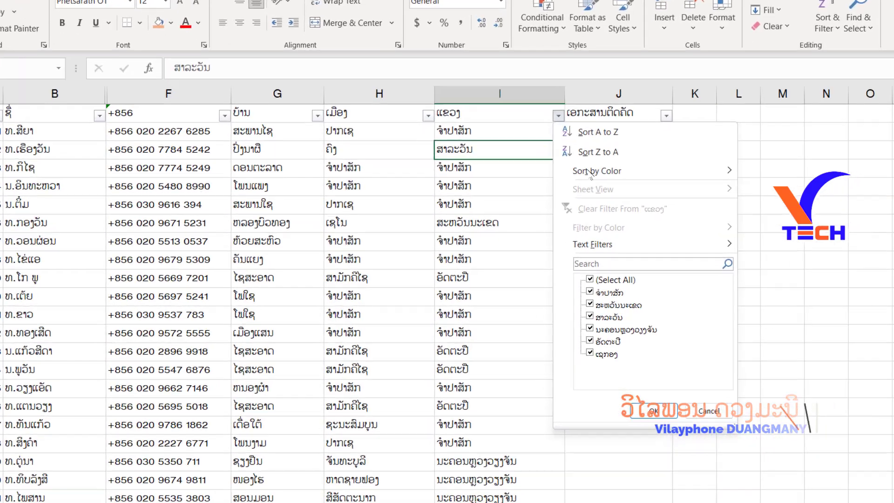
{"action": "left_click", "coordinate": [547, 285]}
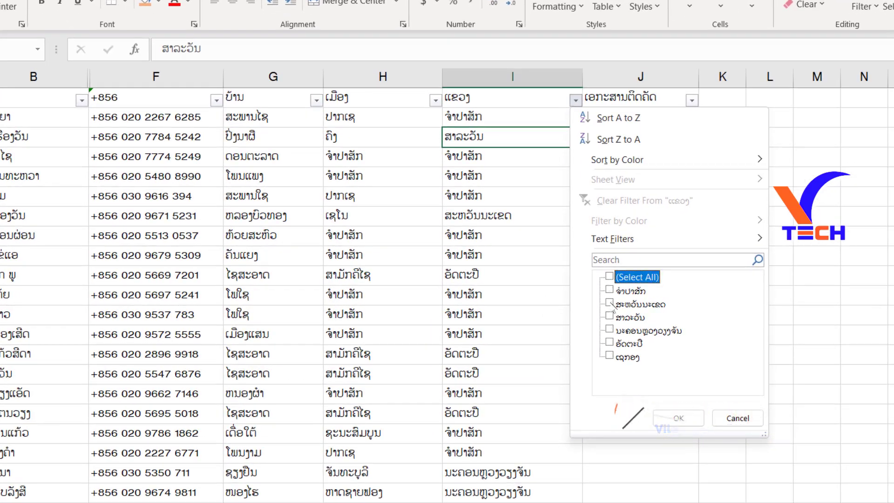
{"action": "left_click", "coordinate": [608, 289]}
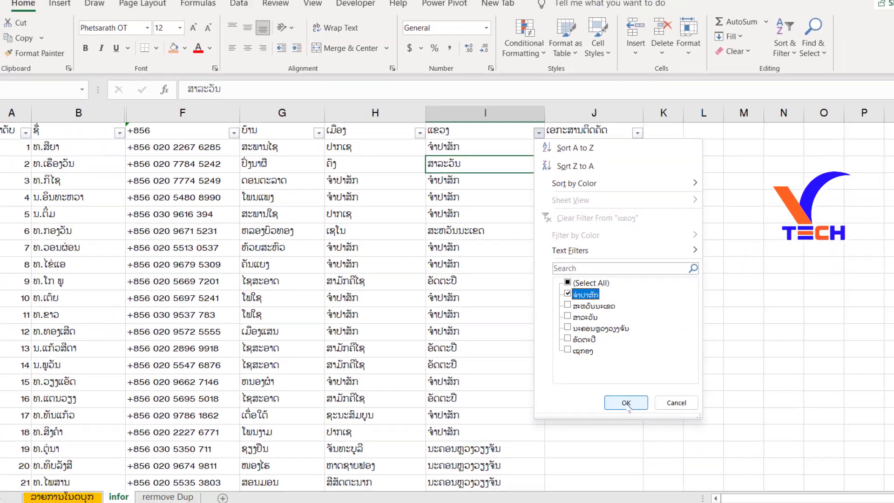
{"action": "left_click", "coordinate": [678, 417]}
{"action": "left_click", "coordinate": [484, 311]}
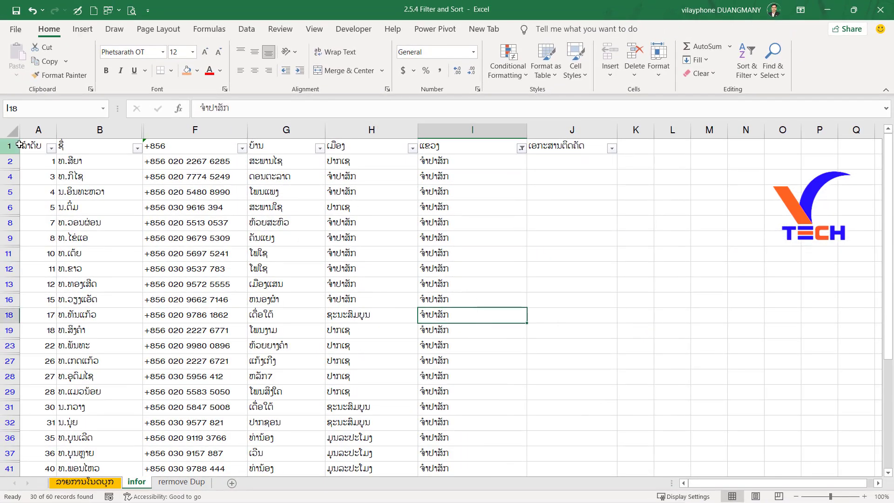
{"action": "left_click_drag", "start_coordinate": [74, 162], "coordinate": [102, 457]}
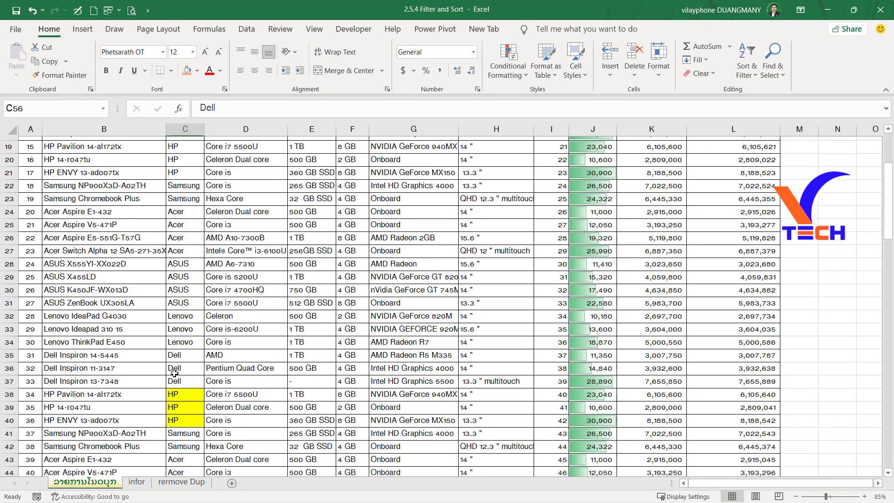
Examine the laptop list on the ລາຍການໂນດບຸກ sheet from top to bottom, checking the order of the product names.
{"action": "scroll", "coordinate": [174, 372], "scroll_direction": "down", "scroll_amount": 20}
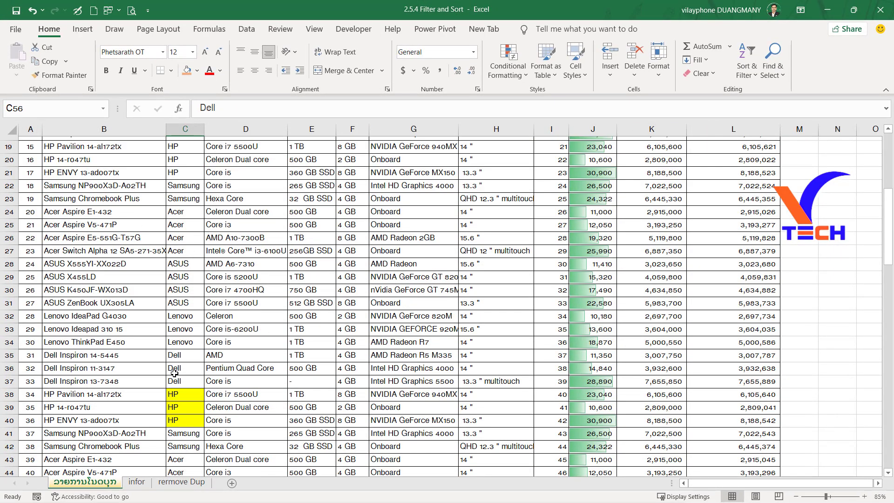
{"action": "left_click", "coordinate": [101, 341]}
{"action": "scroll", "coordinate": [101, 341], "scroll_direction": "up", "scroll_amount": 19}
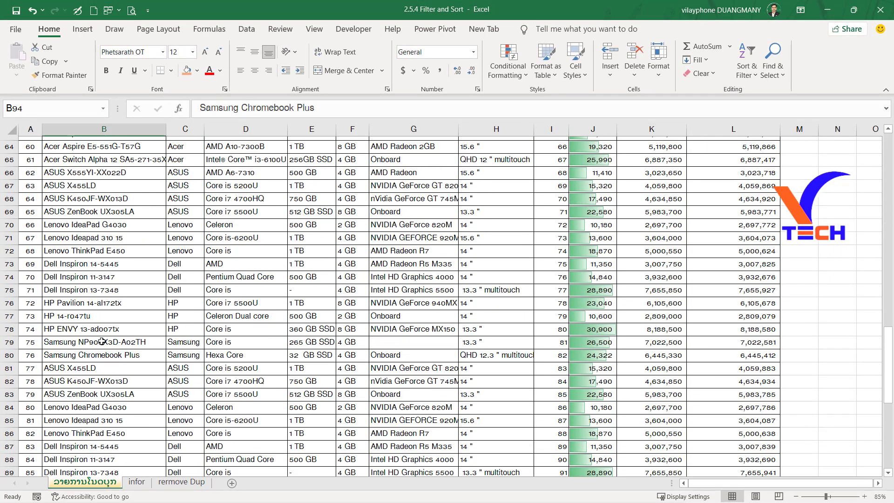
{"action": "scroll", "coordinate": [72, 187], "scroll_direction": "up", "scroll_amount": 7}
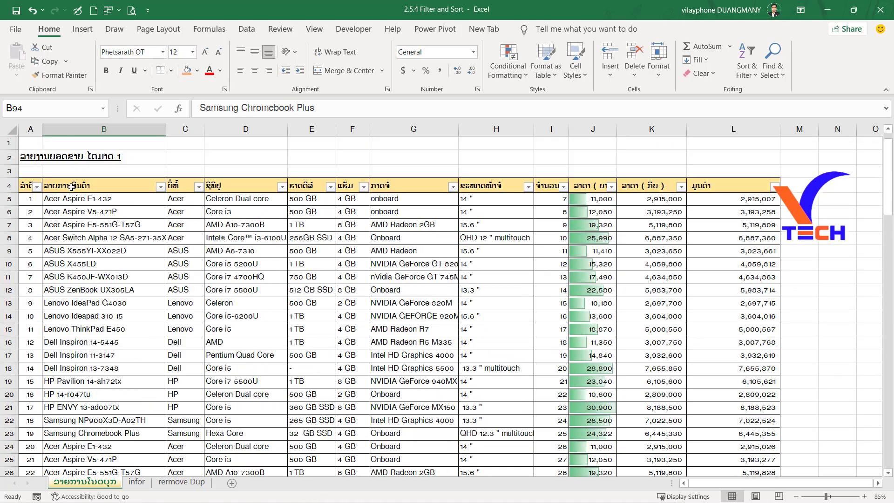
{"action": "left_click", "coordinate": [74, 142]}
{"action": "left_click", "coordinate": [83, 238]}
{"action": "scroll", "coordinate": [79, 311], "scroll_direction": "down", "scroll_amount": 12}
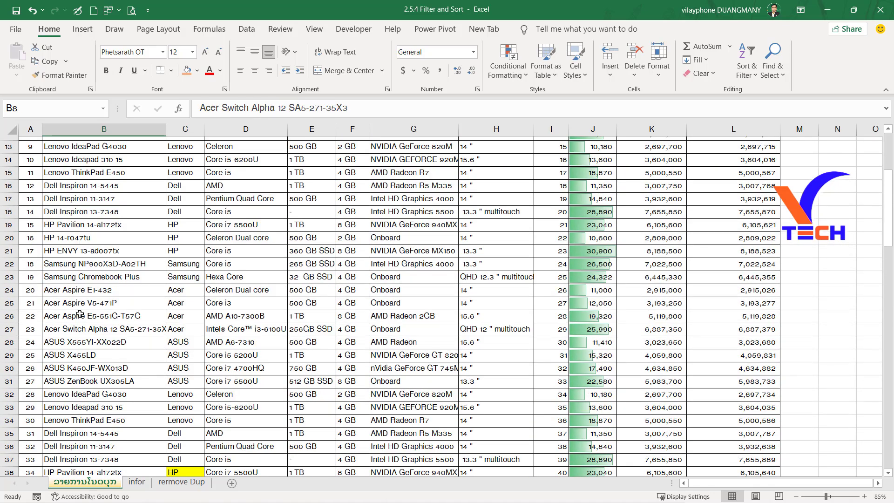
{"action": "left_click", "coordinate": [84, 328]}
{"action": "scroll", "coordinate": [86, 345], "scroll_direction": "down", "scroll_amount": 6}
{"action": "scroll", "coordinate": [88, 359], "scroll_direction": "up", "scroll_amount": 18}
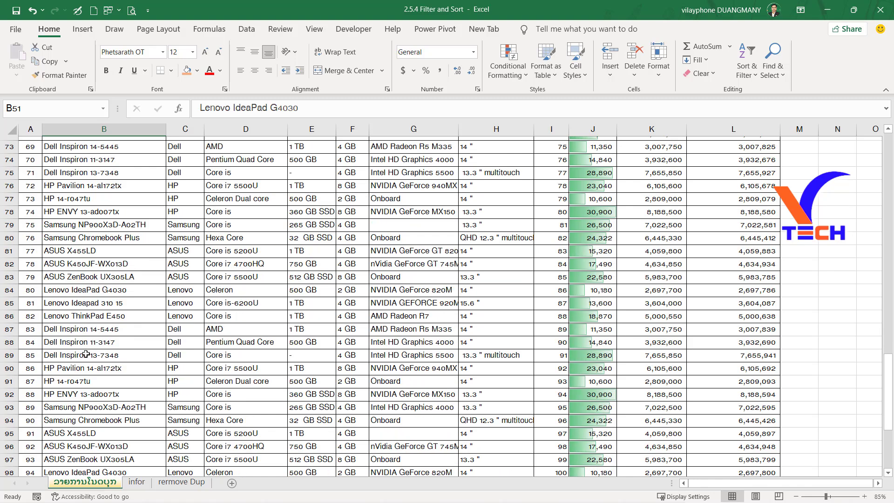
{"action": "left_click", "coordinate": [65, 200]}
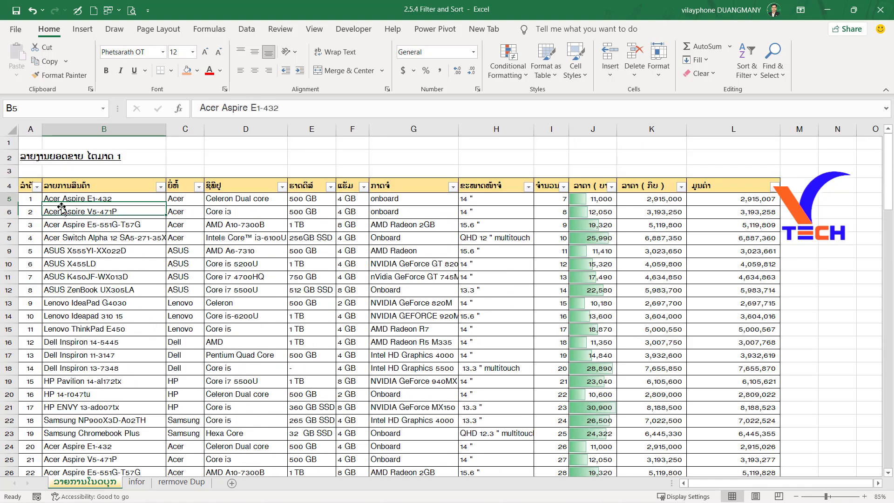
Turn off filtering for header row 4 of the laptop list.
{"action": "key", "text": "Left"}
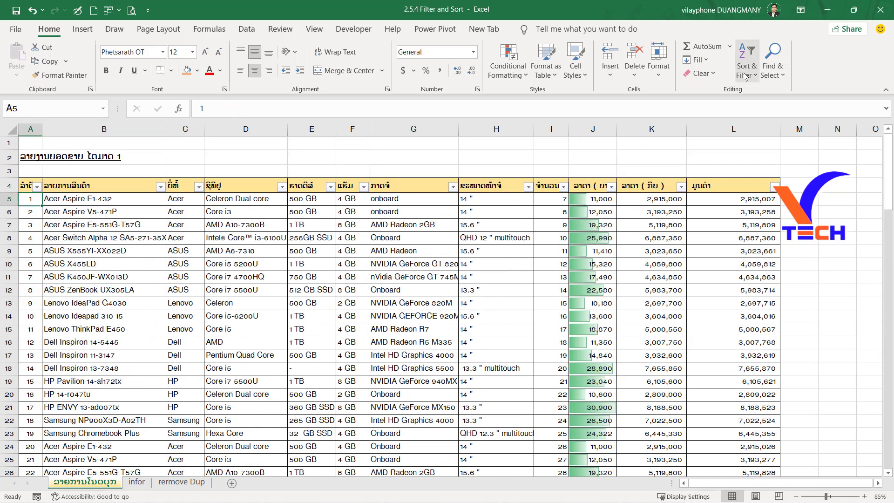
{"action": "left_click", "coordinate": [747, 61]}
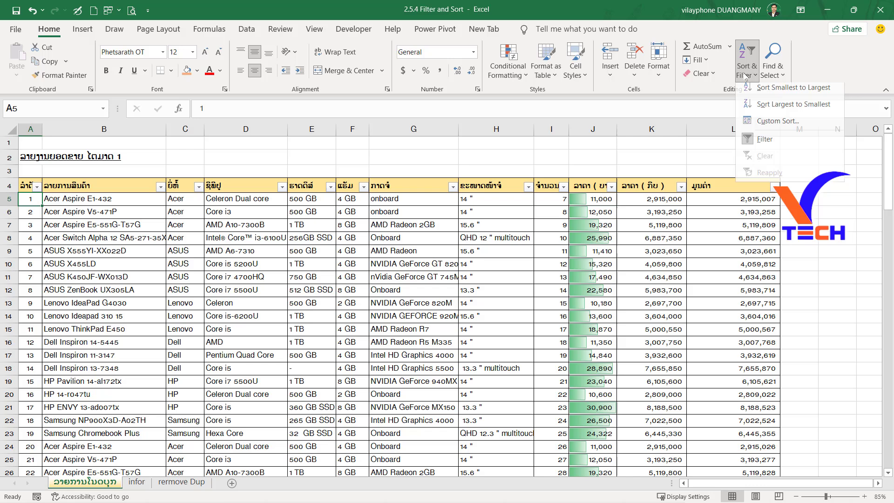
{"action": "left_click", "coordinate": [764, 143]}
{"action": "left_click", "coordinate": [68, 204]}
{"action": "left_click", "coordinate": [285, 224]}
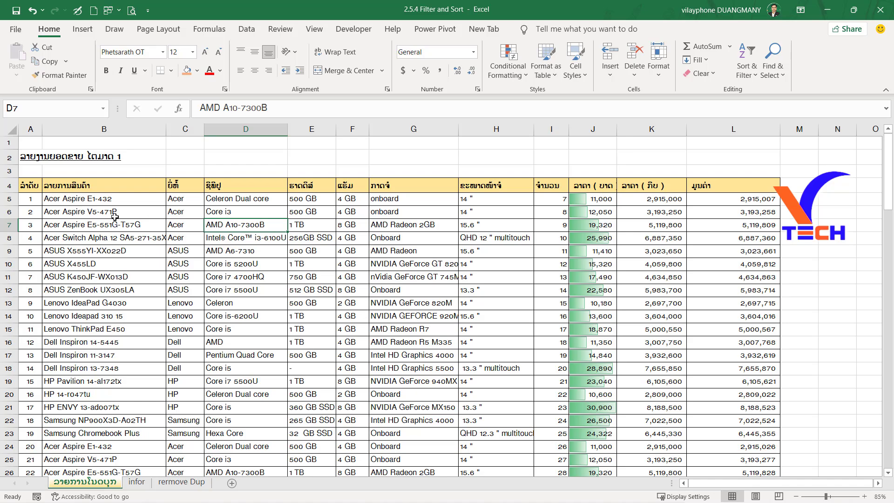
Select the laptop data from cell B5 across to column L and down to the last filled row.
{"action": "left_click", "coordinate": [104, 199]}
{"action": "key", "text": "ctrl+shift+Right"}
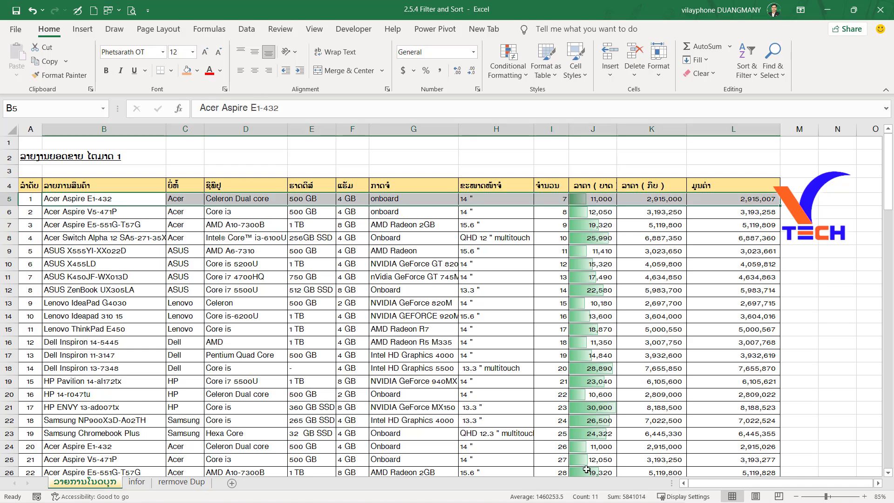
{"action": "key", "text": "ctrl+shift+Down"}
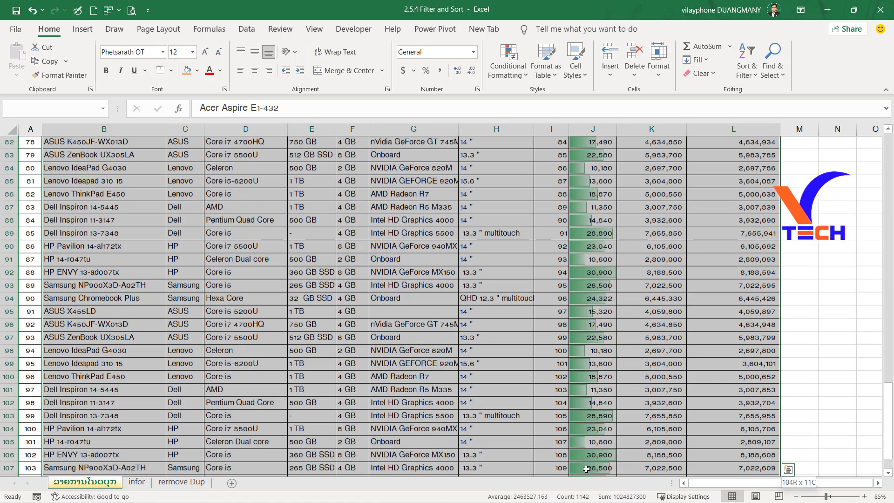
{"action": "scroll", "coordinate": [585, 468], "scroll_direction": "down", "scroll_amount": 4}
{"action": "scroll", "coordinate": [567, 423], "scroll_direction": "up", "scroll_amount": 20}
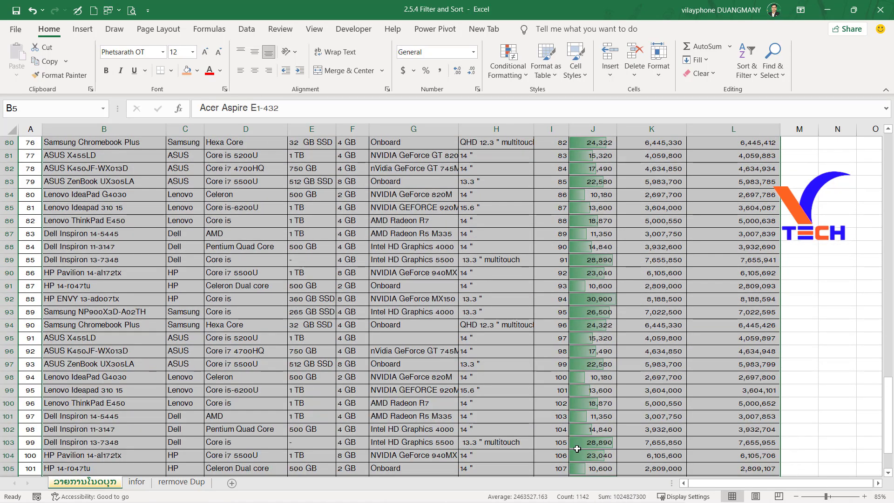
{"action": "scroll", "coordinate": [567, 424], "scroll_direction": "up", "scroll_amount": 4}
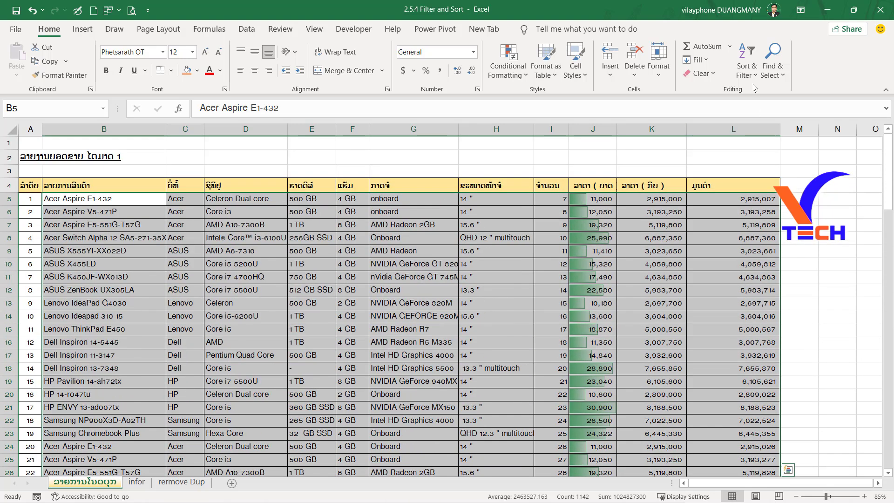
Set up a custom sort for the selected data with the product name column (ລາຍການສິນຄ້າ) as the sort key.
{"action": "left_click", "coordinate": [747, 70]}
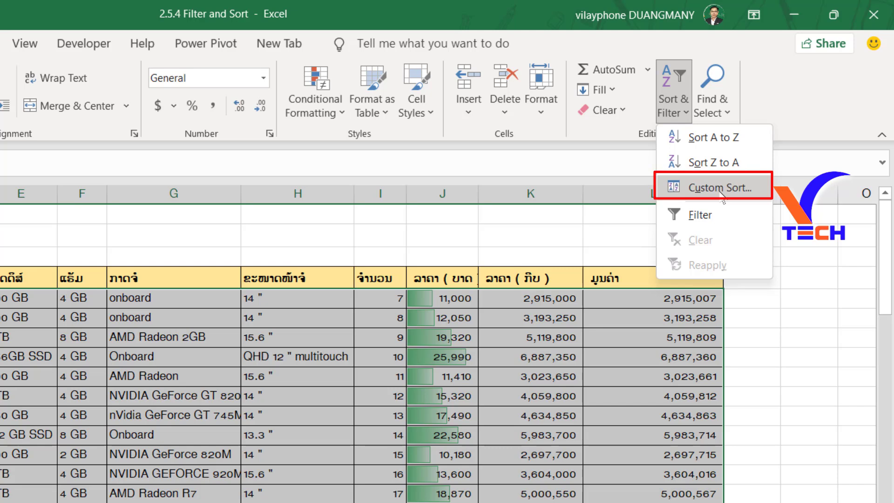
{"action": "left_click", "coordinate": [721, 188]}
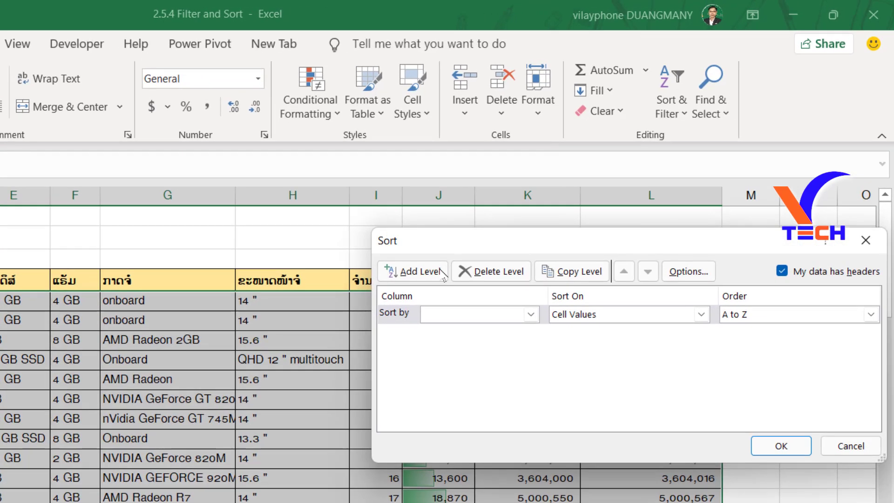
{"action": "left_click_drag", "start_coordinate": [391, 239], "coordinate": [217, 219]}
{"action": "left_click", "coordinate": [367, 296]}
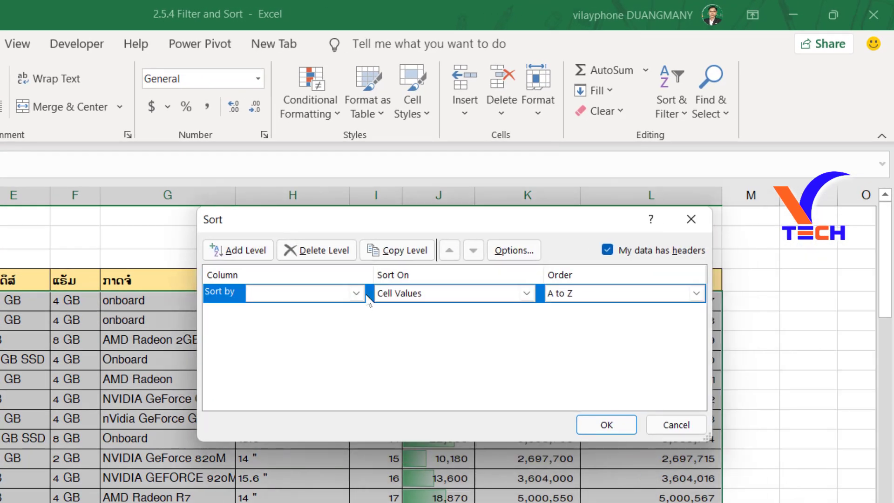
{"action": "left_click", "coordinate": [357, 293]}
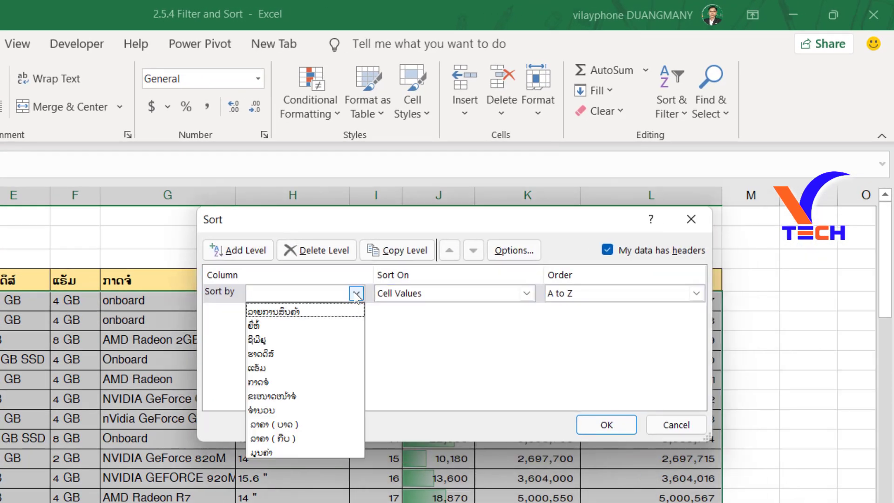
{"action": "left_click", "coordinate": [272, 311]}
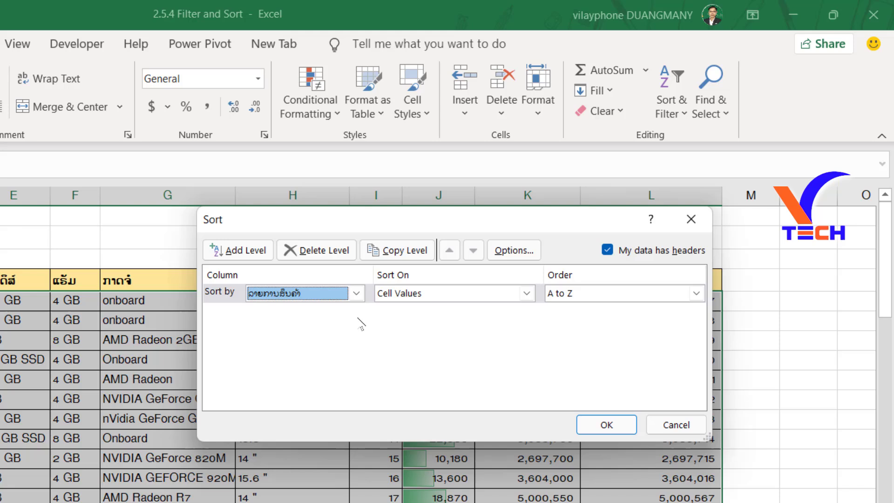
Sort the selected rows on Cell Values in A to Z order and review the reordered list.
{"action": "left_click", "coordinate": [448, 294]}
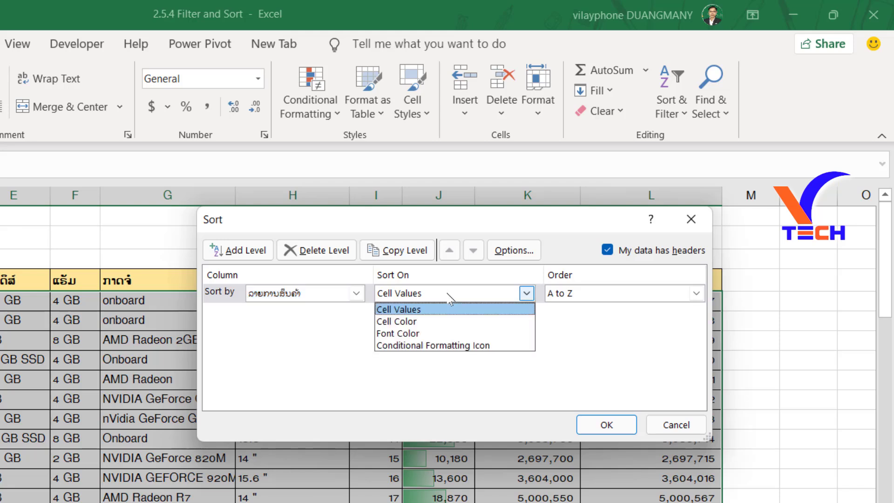
{"action": "left_click", "coordinate": [489, 306]}
{"action": "left_click", "coordinate": [474, 296]}
{"action": "left_click", "coordinate": [475, 296]}
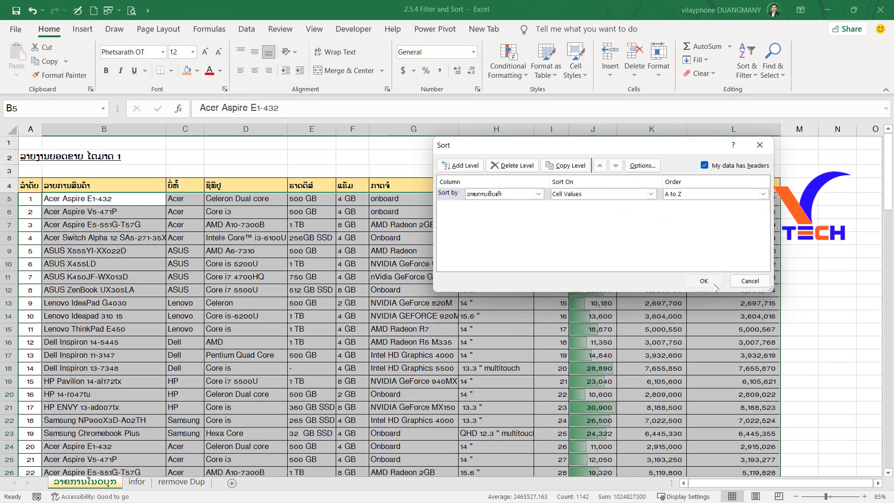
{"action": "left_click", "coordinate": [697, 311]}
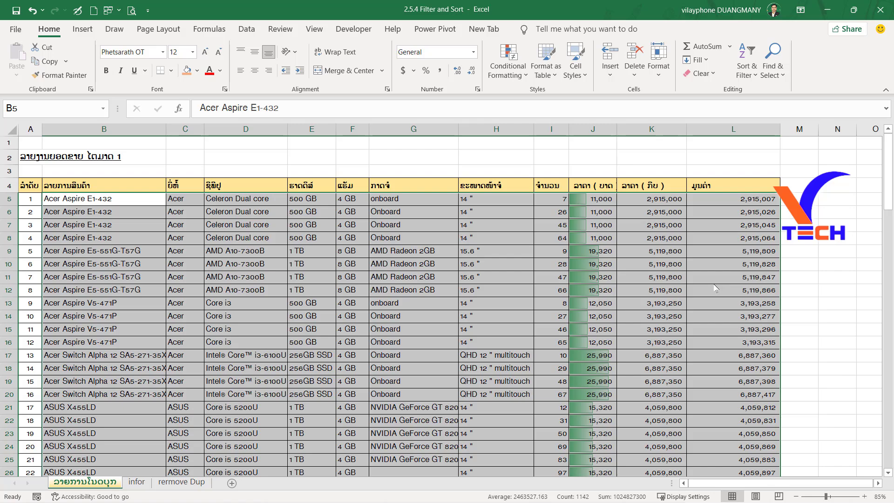
{"action": "scroll", "coordinate": [111, 279], "scroll_direction": "down", "scroll_amount": 17}
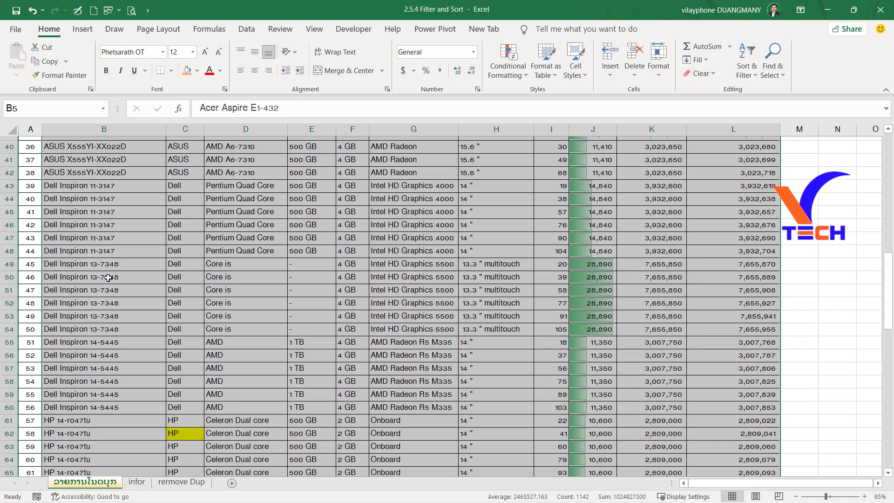
{"action": "scroll", "coordinate": [119, 349], "scroll_direction": "up", "scroll_amount": 17}
{"action": "left_click", "coordinate": [268, 413]}
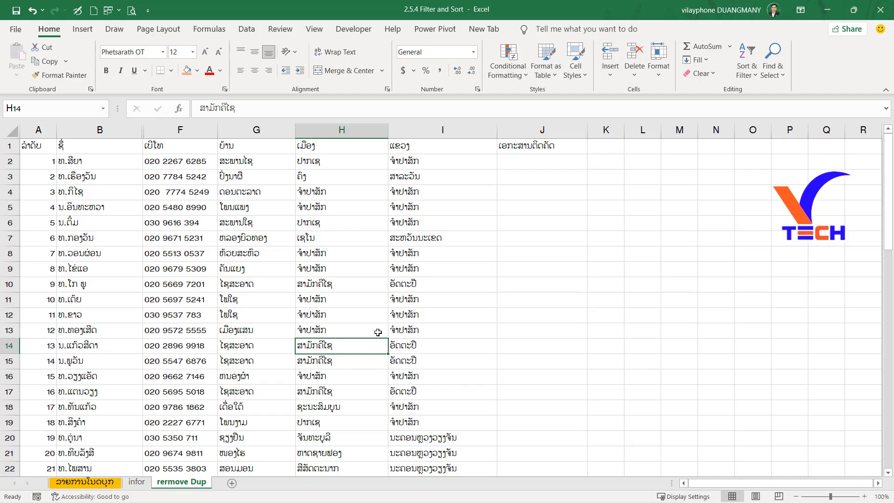
Select the data in columns B to F on the rermove Dup sheet, from row 2 to the last filled row.
{"action": "left_click", "coordinate": [120, 254]}
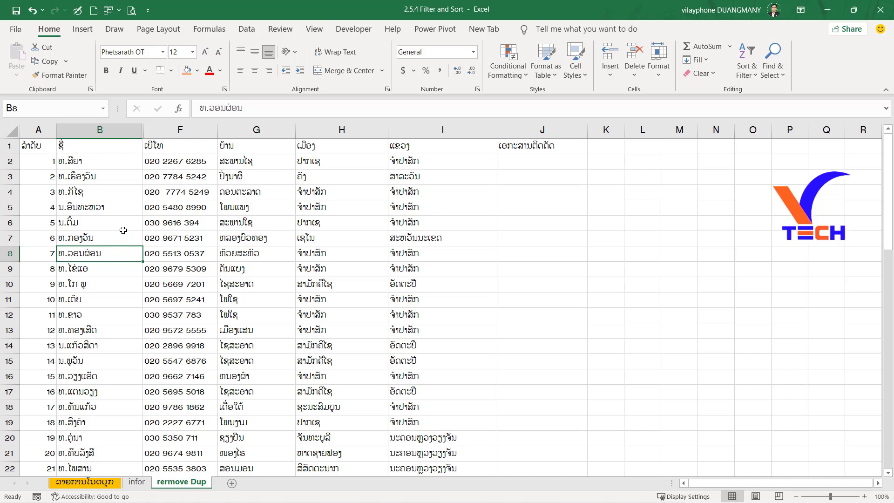
{"action": "left_click", "coordinate": [85, 160]}
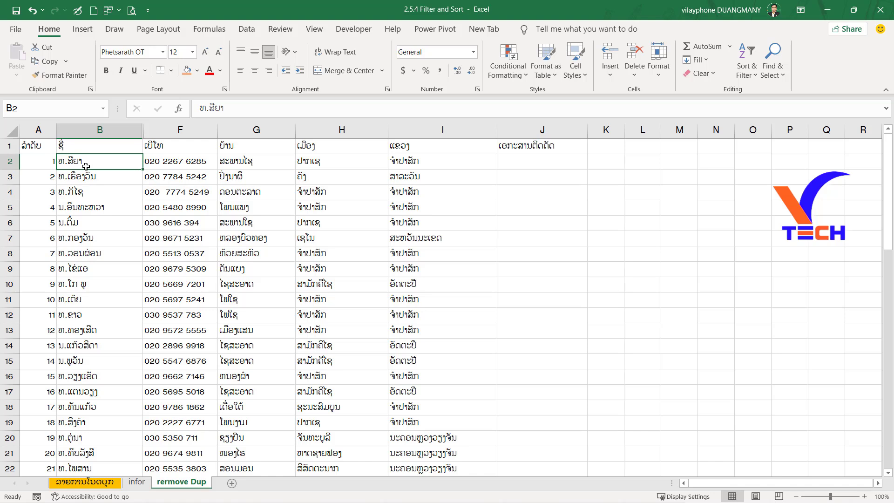
{"action": "key", "text": "shift+Right"}
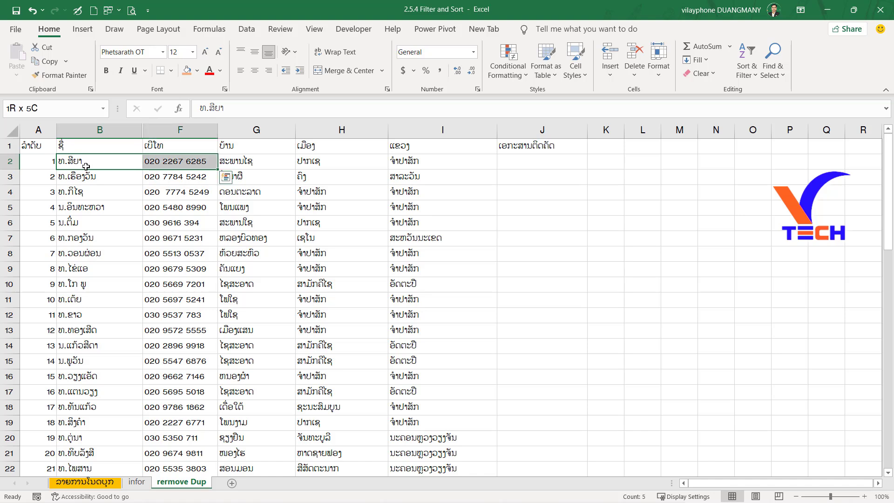
{"action": "key", "text": "ctrl+shift+Down"}
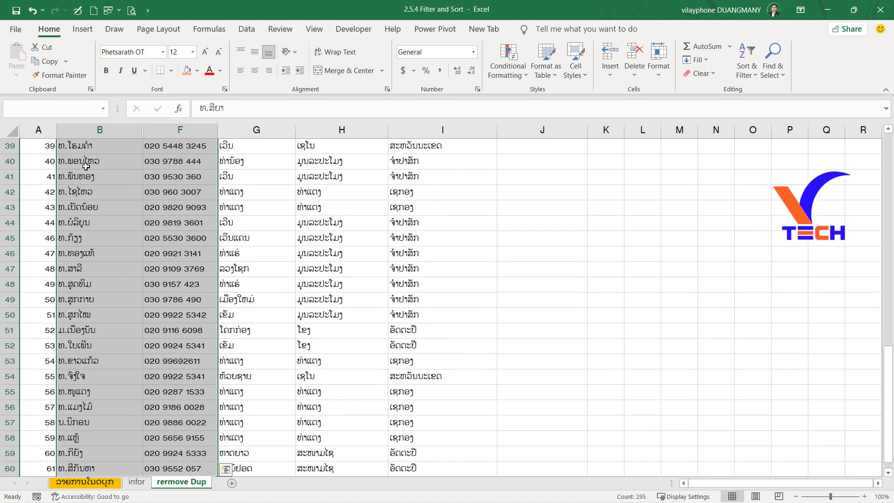
{"action": "scroll", "coordinate": [148, 196], "scroll_direction": "up", "scroll_amount": 13}
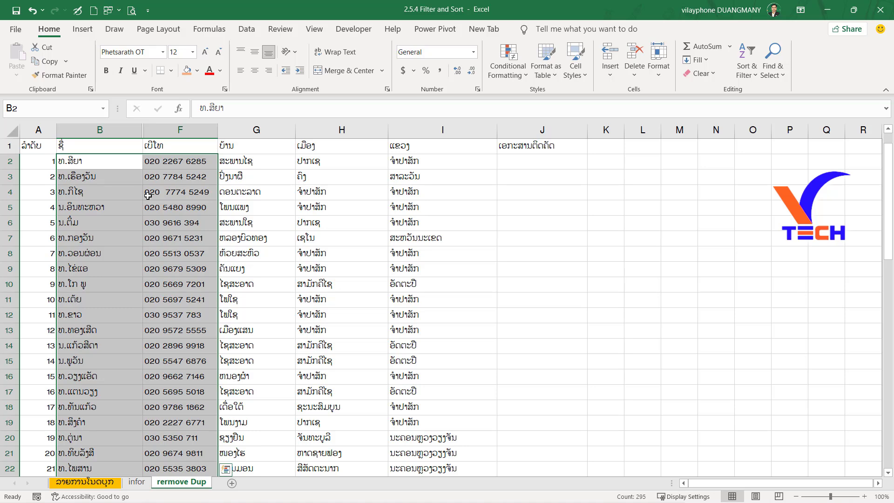
Remove duplicate values from the selected data by comparing only Column B and Column C, with My data has headers off.
{"action": "left_click", "coordinate": [247, 30]}
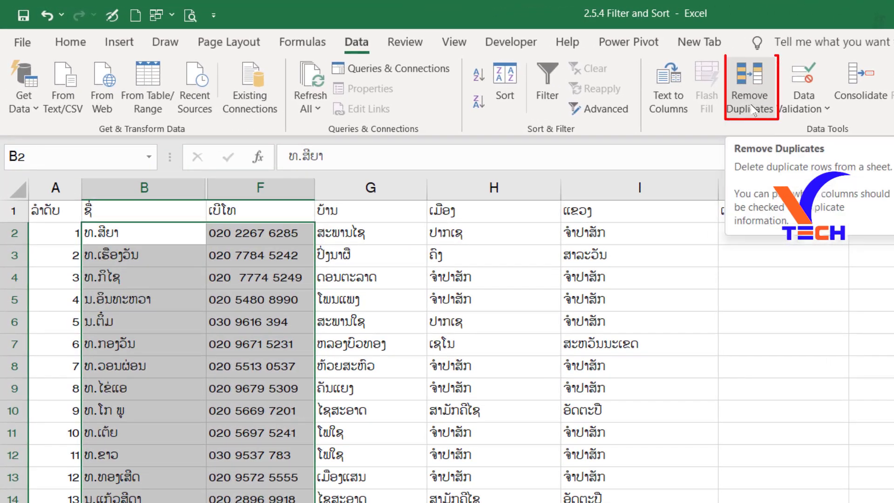
{"action": "left_click", "coordinate": [753, 110]}
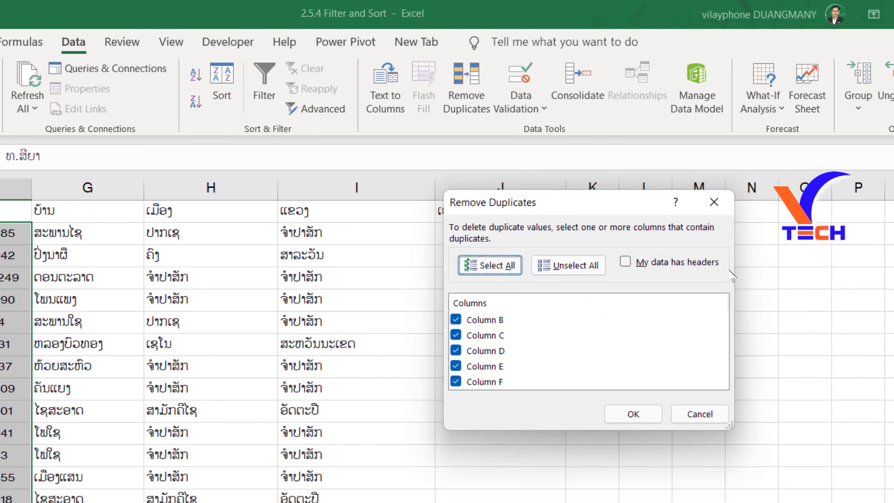
{"action": "left_click", "coordinate": [628, 263]}
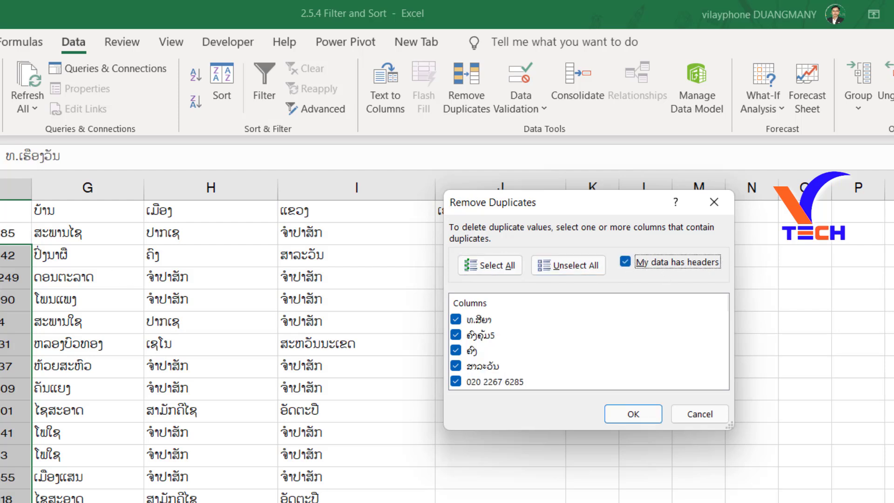
{"action": "left_click", "coordinate": [628, 262]}
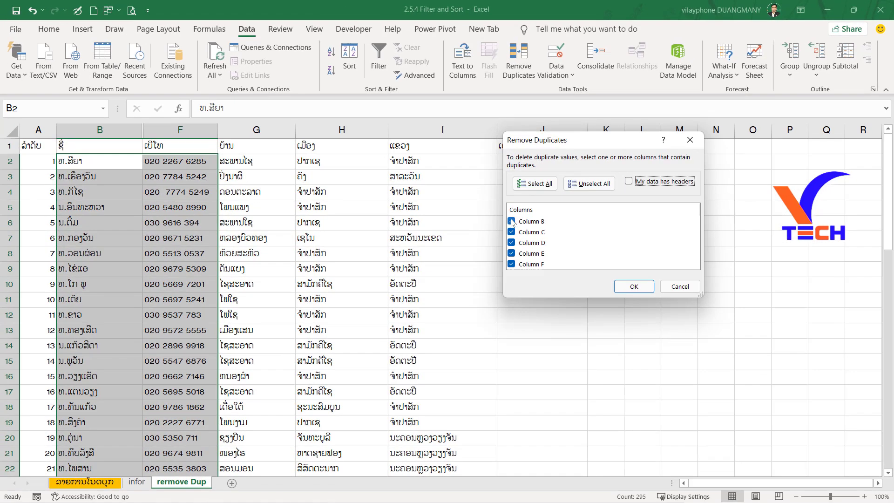
{"action": "left_click", "coordinate": [600, 189]}
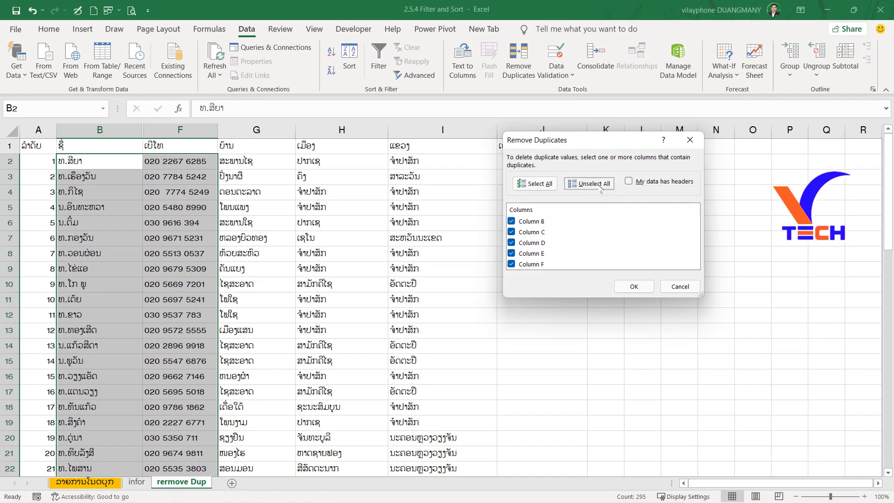
{"action": "left_click", "coordinate": [511, 221]}
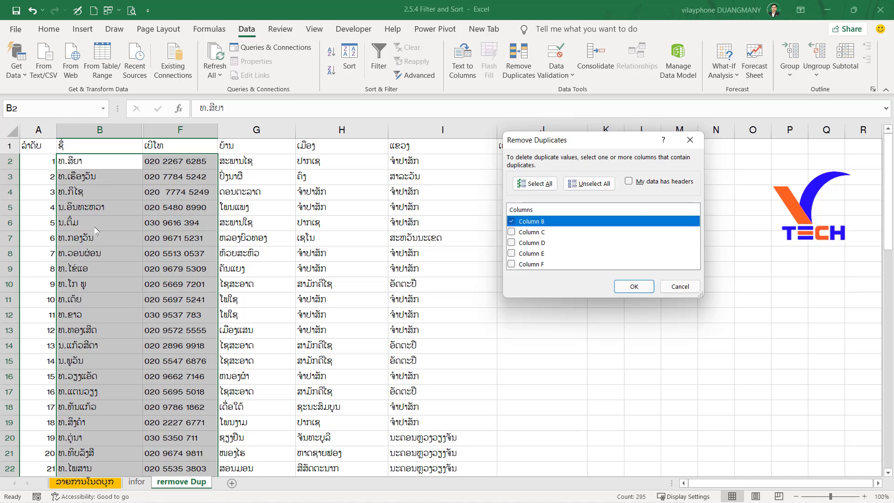
{"action": "left_click", "coordinate": [512, 232]}
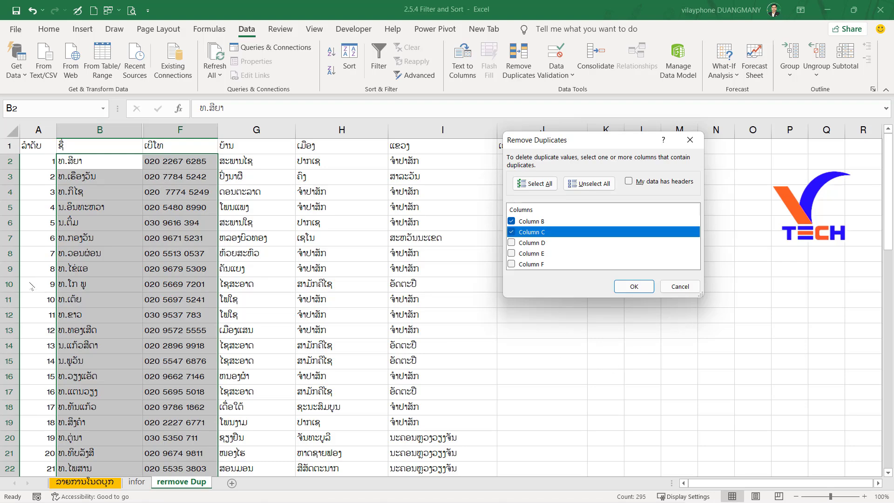
{"action": "left_click", "coordinate": [647, 289]}
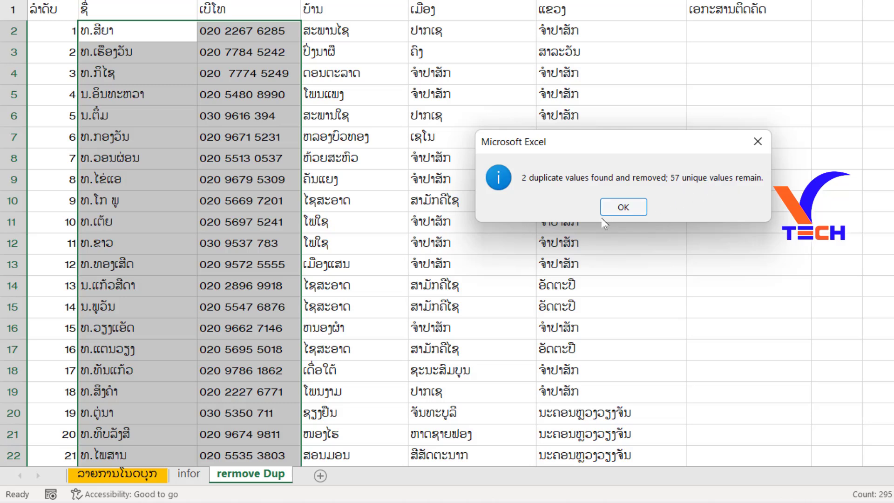
{"action": "left_click", "coordinate": [757, 141]}
{"action": "scroll", "coordinate": [361, 320], "scroll_direction": "down", "scroll_amount": 16}
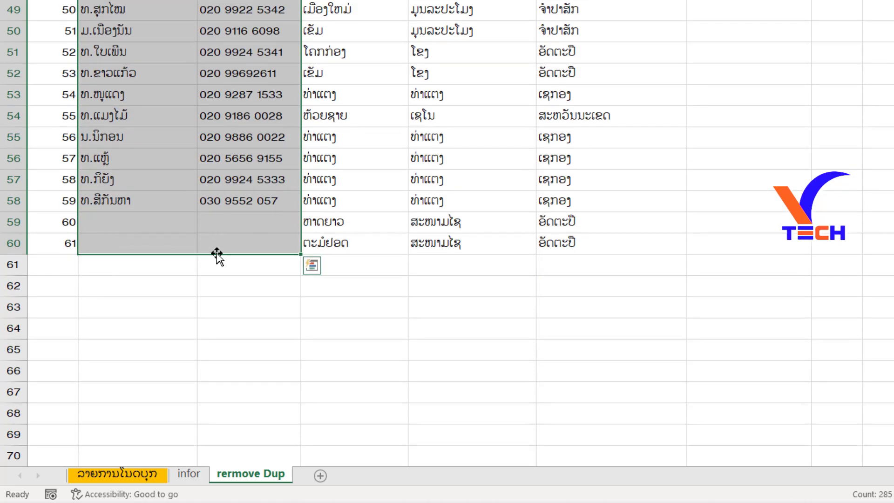
Undo the duplicate removal and look over the restored rows of the list.
{"action": "key", "text": "ctrl+z"}
{"action": "scroll", "coordinate": [216, 252], "scroll_direction": "down", "scroll_amount": 12}
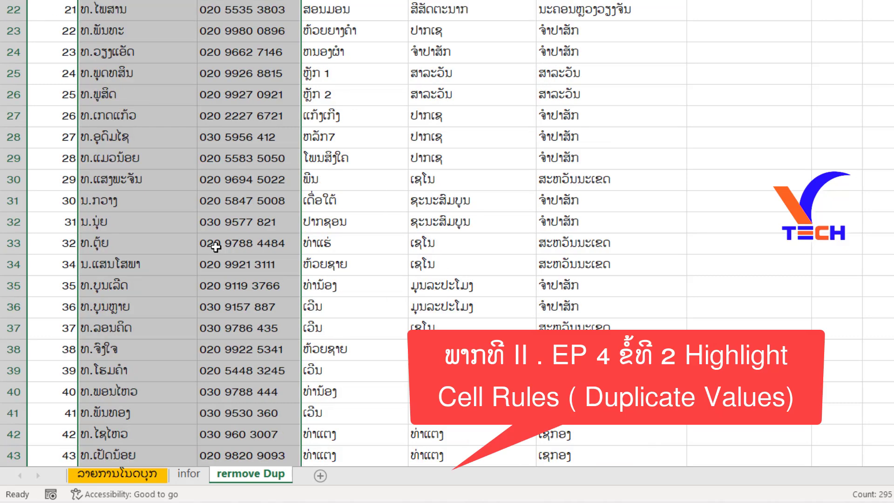
{"action": "scroll", "coordinate": [216, 247], "scroll_direction": "down", "scroll_amount": 4}
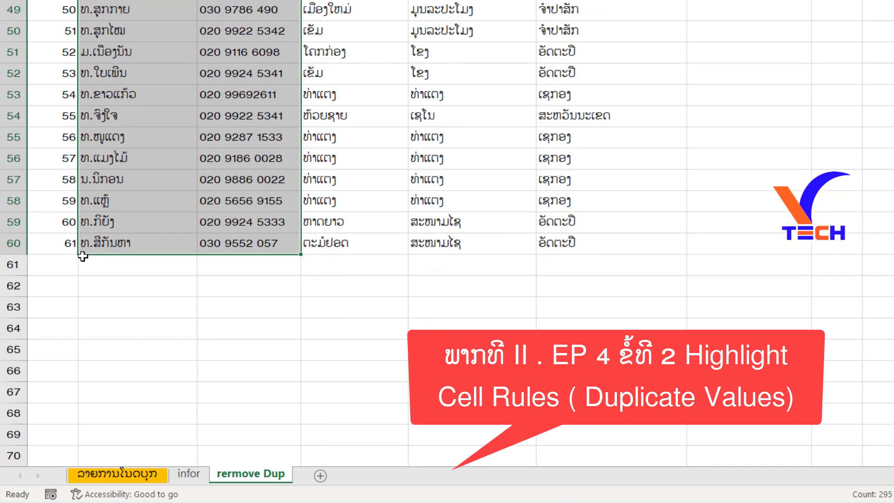
{"action": "scroll", "coordinate": [80, 246], "scroll_direction": "up", "scroll_amount": 1}
{"action": "scroll", "coordinate": [83, 255], "scroll_direction": "up", "scroll_amount": 16}
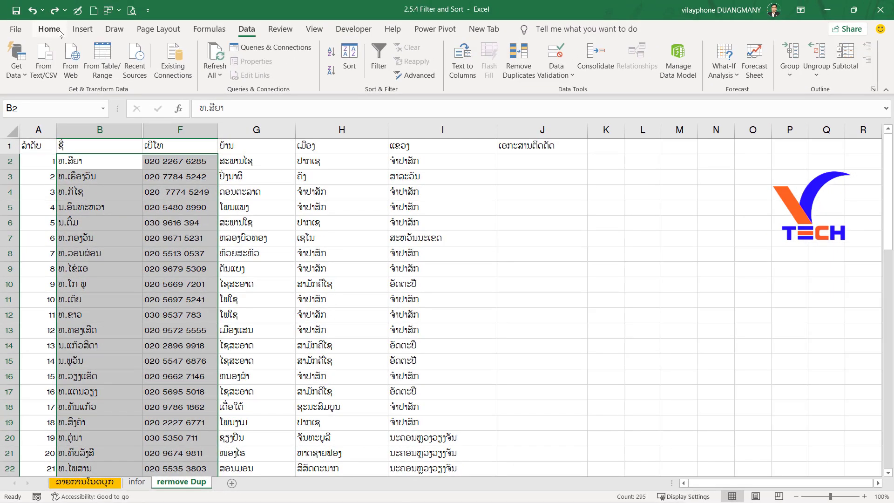
Start a Duplicate Values highlighting rule on the selected names and phone numbers.
{"action": "left_click", "coordinate": [60, 32]}
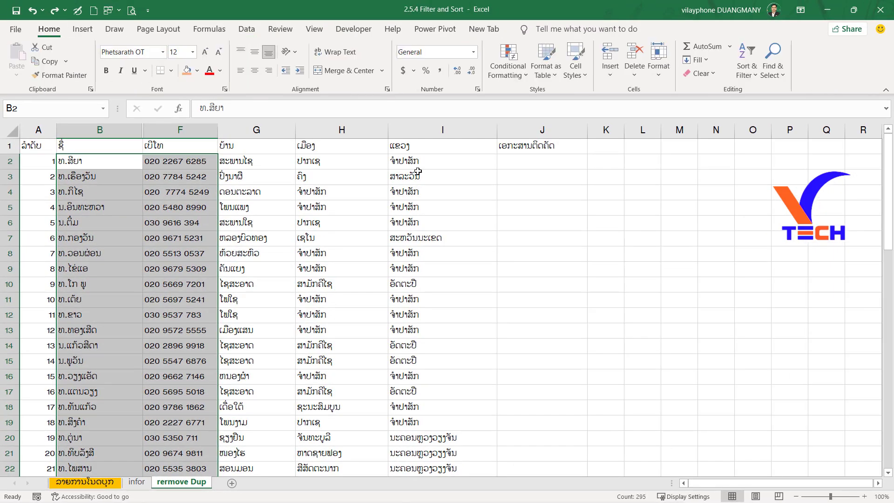
{"action": "left_click", "coordinate": [521, 76]}
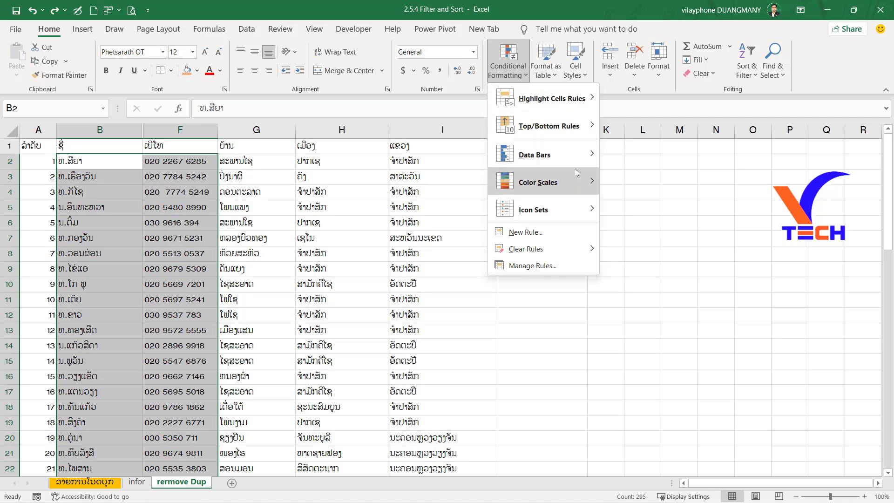
{"action": "left_click", "coordinate": [518, 70]}
{"action": "left_click", "coordinate": [519, 70]}
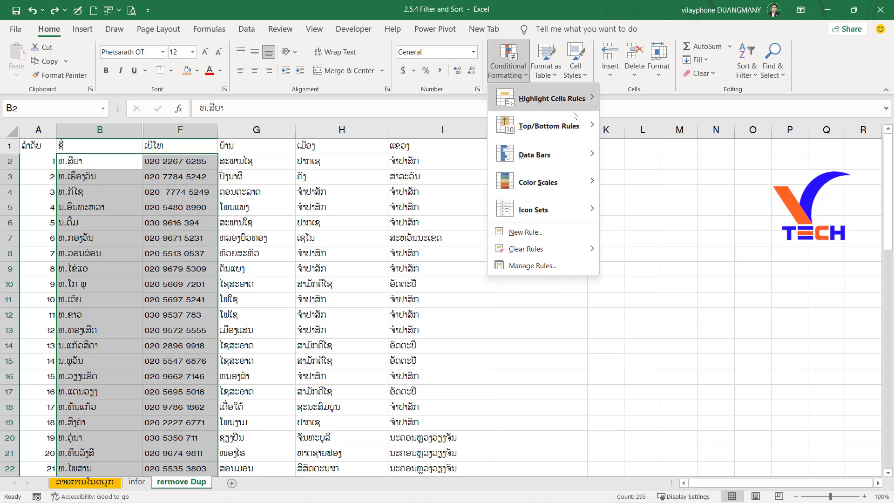
{"action": "mouse_move", "coordinate": [572, 109]}
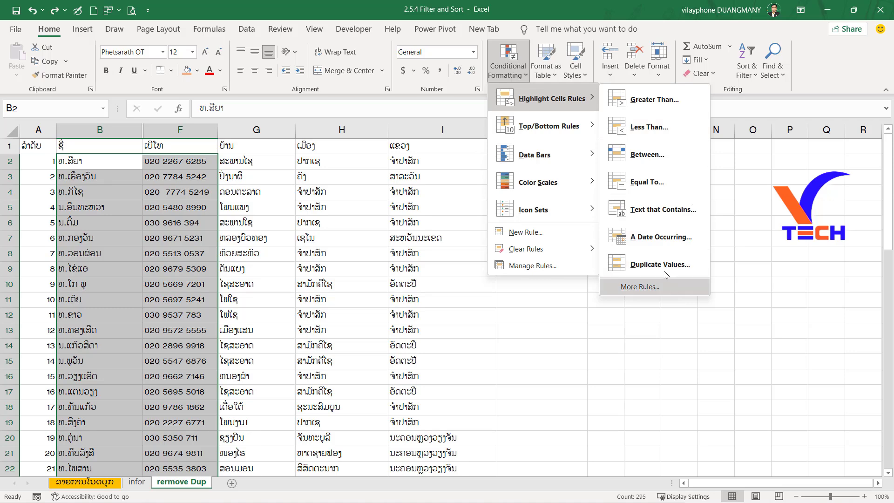
{"action": "left_click", "coordinate": [640, 272]}
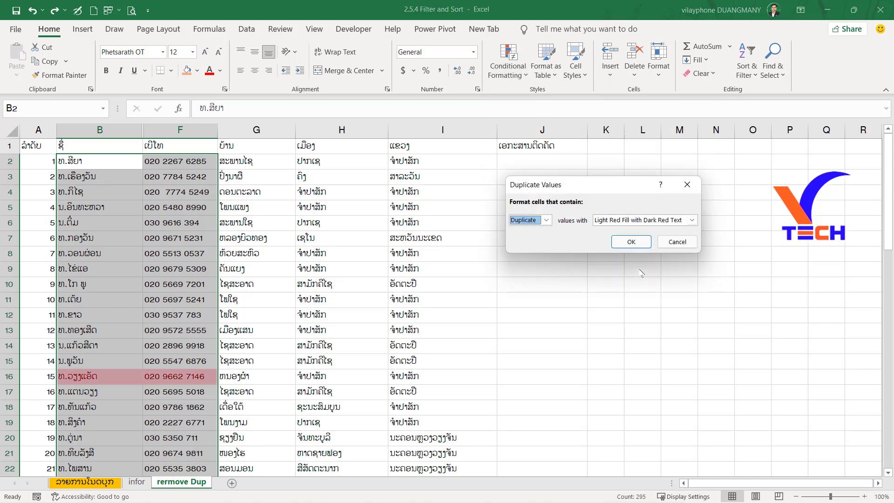
Highlight the duplicate values with a custom format that uses a light gold background fill.
{"action": "left_click", "coordinate": [648, 220]}
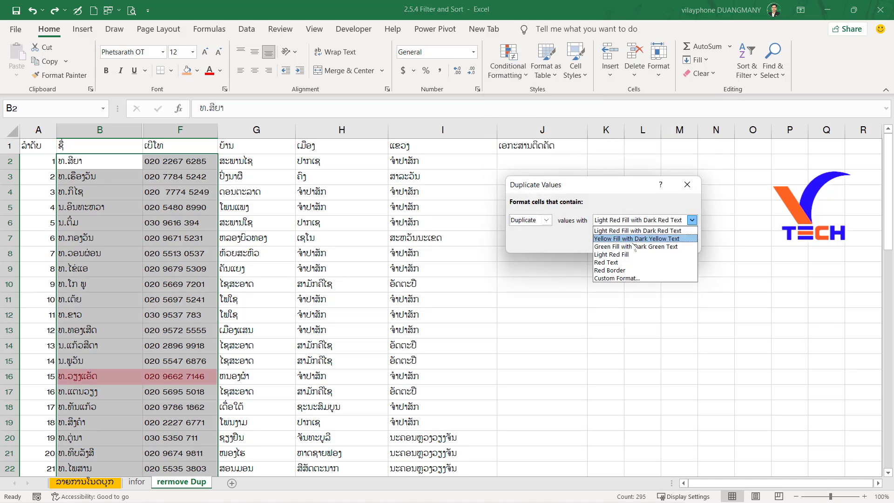
{"action": "left_click", "coordinate": [619, 279]}
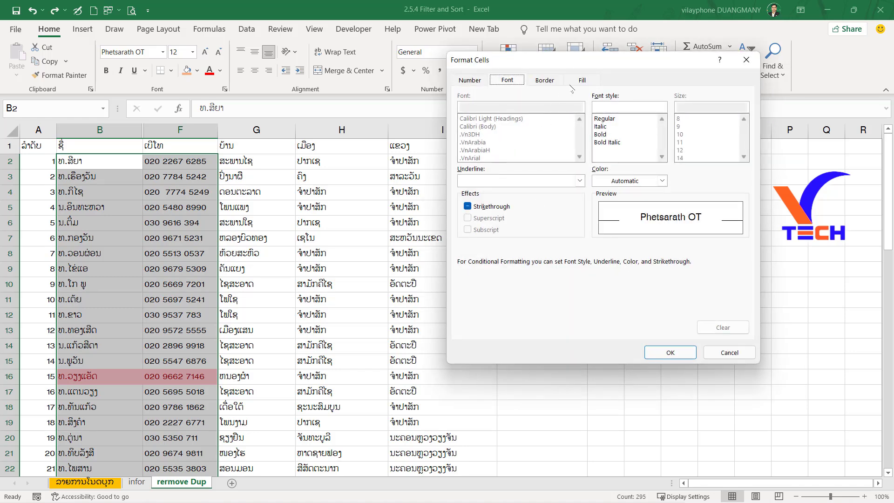
{"action": "left_click", "coordinate": [582, 80]}
{"action": "left_click", "coordinate": [540, 146]}
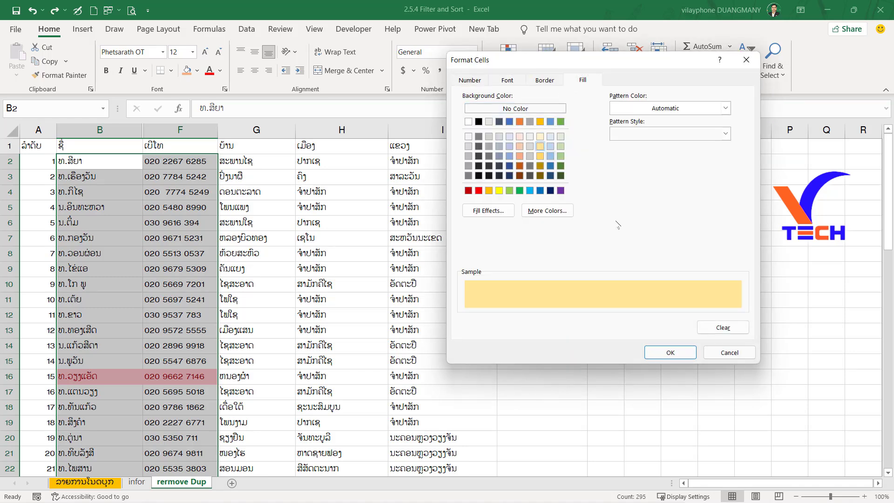
{"action": "left_click", "coordinate": [676, 353]}
{"action": "left_click", "coordinate": [630, 242]}
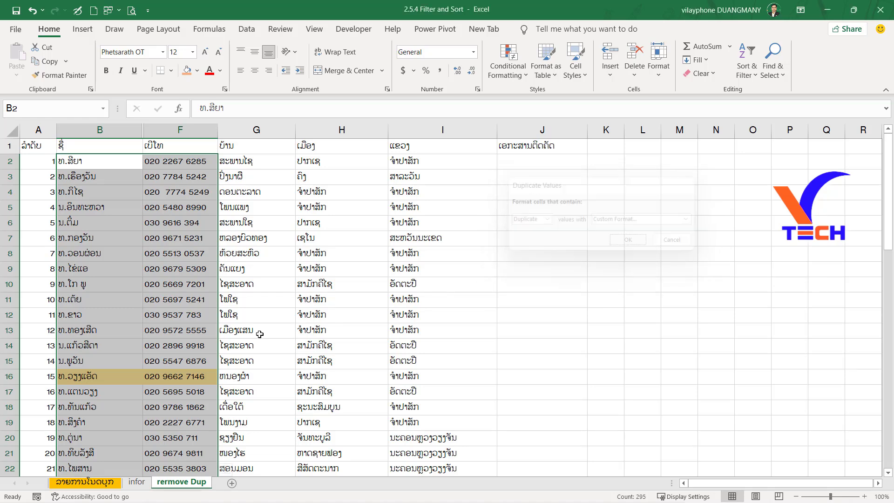
Look over the marked duplicates and apply the duplicate highlighting with Light Red Fill with Dark Red Text instead.
{"action": "scroll", "coordinate": [260, 335], "scroll_direction": "down", "scroll_amount": 3}
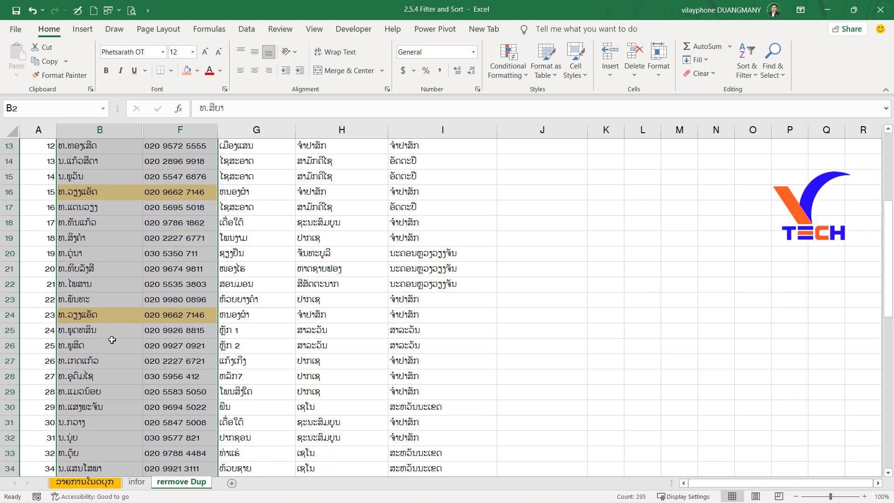
{"action": "scroll", "coordinate": [113, 339], "scroll_direction": "down", "scroll_amount": 6}
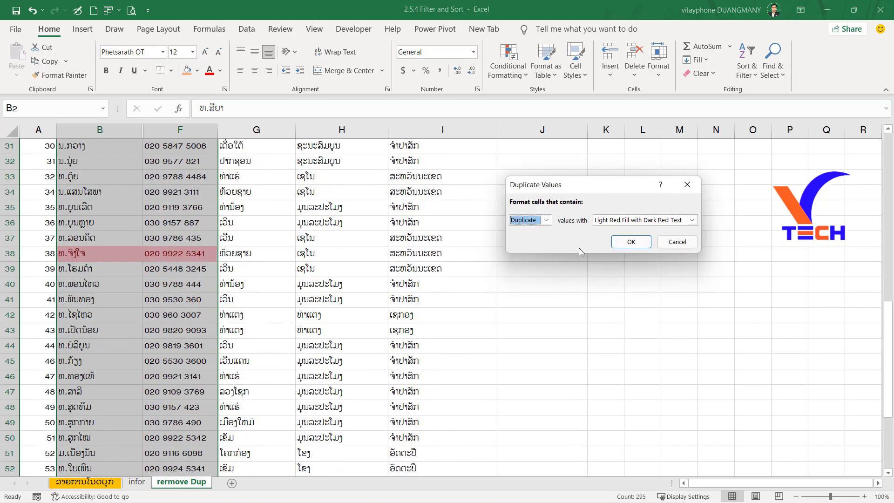
{"action": "left_click", "coordinate": [630, 242]}
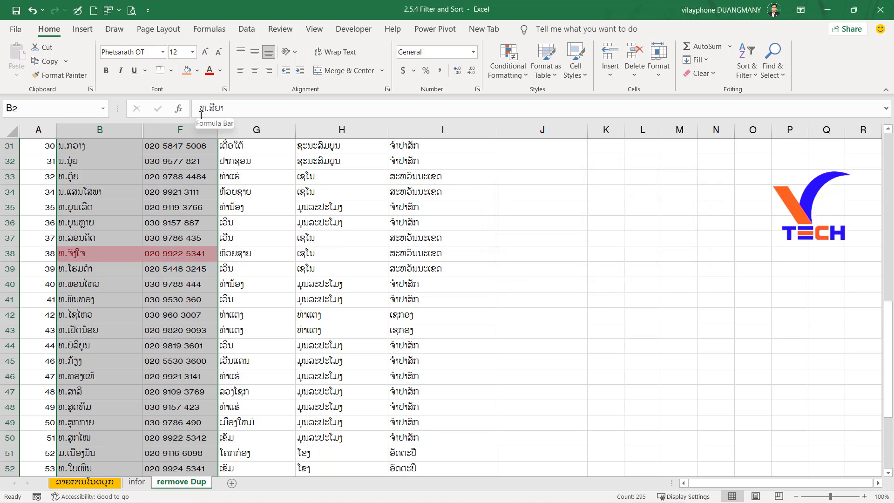
Extend the selection to column J and the last row, remove duplicates across all columns, and review the end of the list.
{"action": "left_click", "coordinate": [257, 30]}
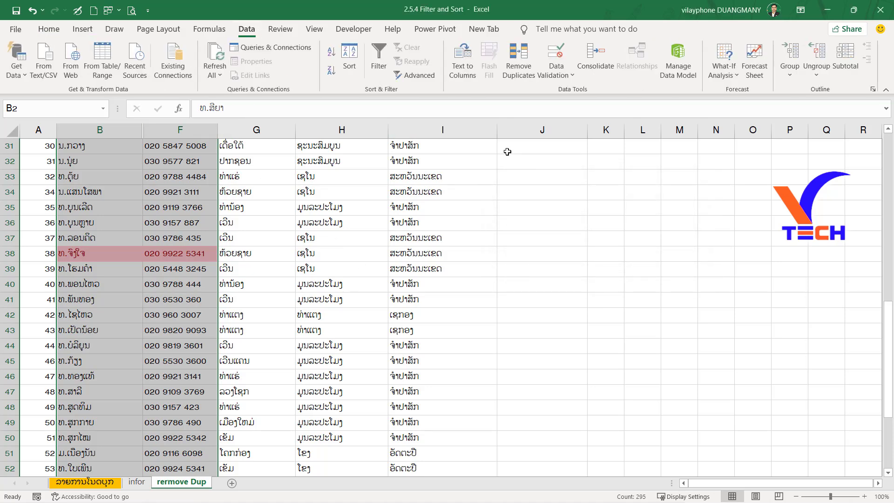
{"action": "key", "text": "ctrl+shift+End"}
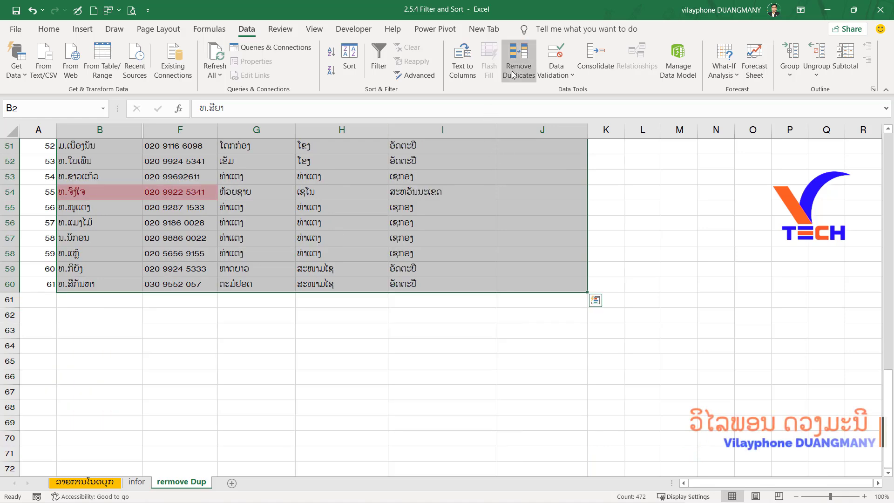
{"action": "left_click", "coordinate": [513, 74]}
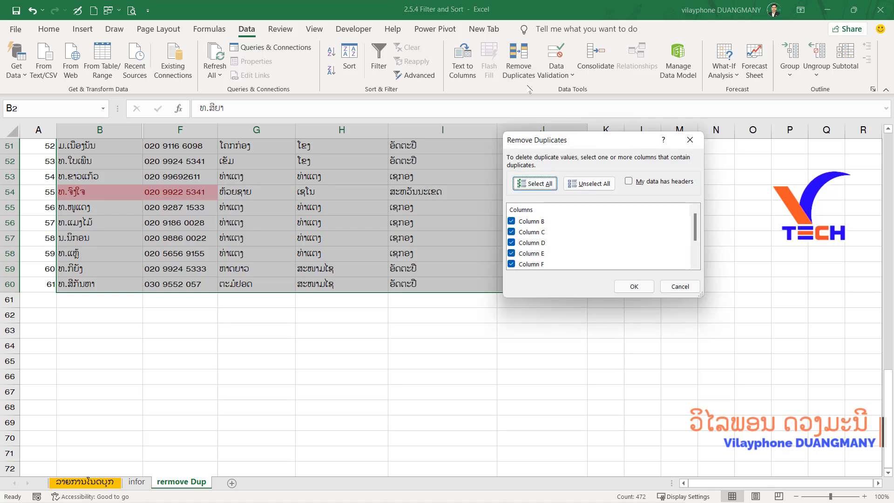
{"action": "left_click", "coordinate": [638, 287]}
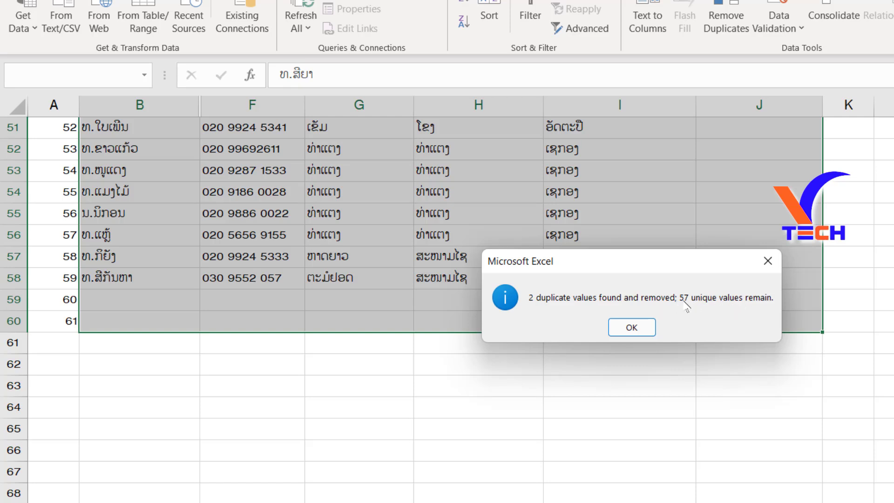
{"action": "left_click", "coordinate": [620, 328]}
{"action": "scroll", "coordinate": [483, 351], "scroll_direction": "up", "scroll_amount": 12}
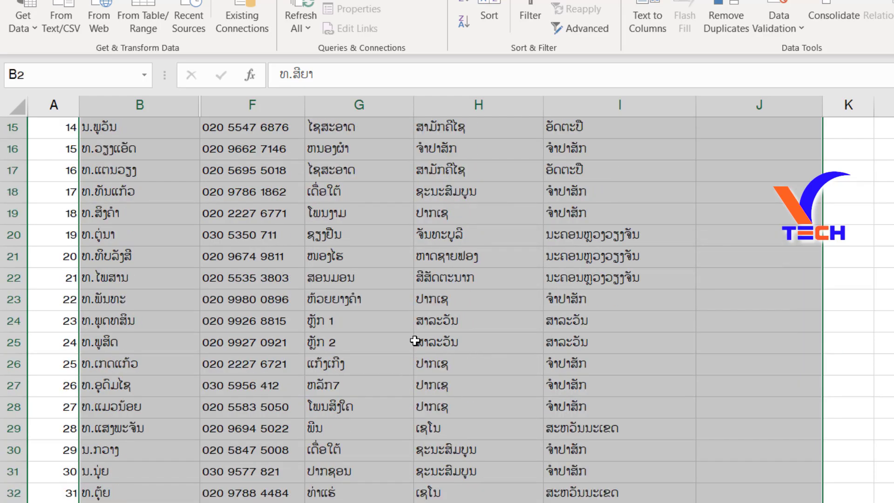
{"action": "scroll", "coordinate": [415, 340], "scroll_direction": "up", "scroll_amount": 5}
{"action": "scroll", "coordinate": [385, 332], "scroll_direction": "down", "scroll_amount": 15}
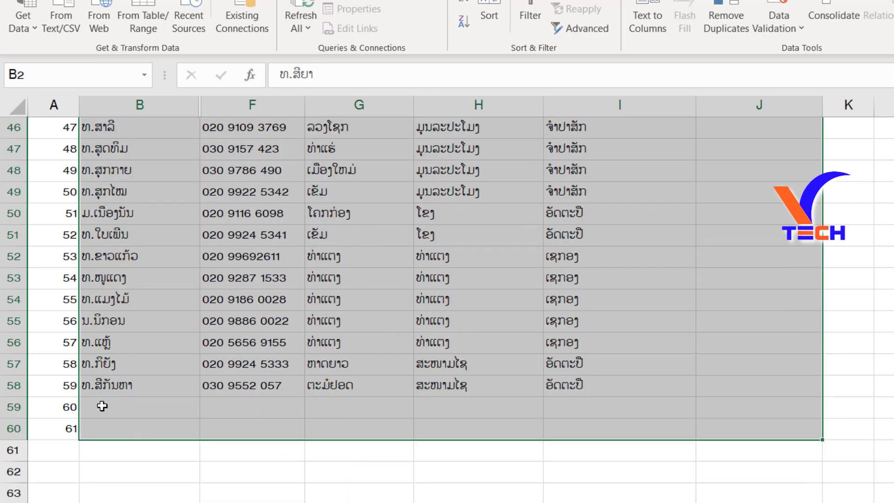
{"action": "left_click_drag", "start_coordinate": [102, 406], "coordinate": [754, 430]}
{"action": "left_click", "coordinate": [385, 492]}
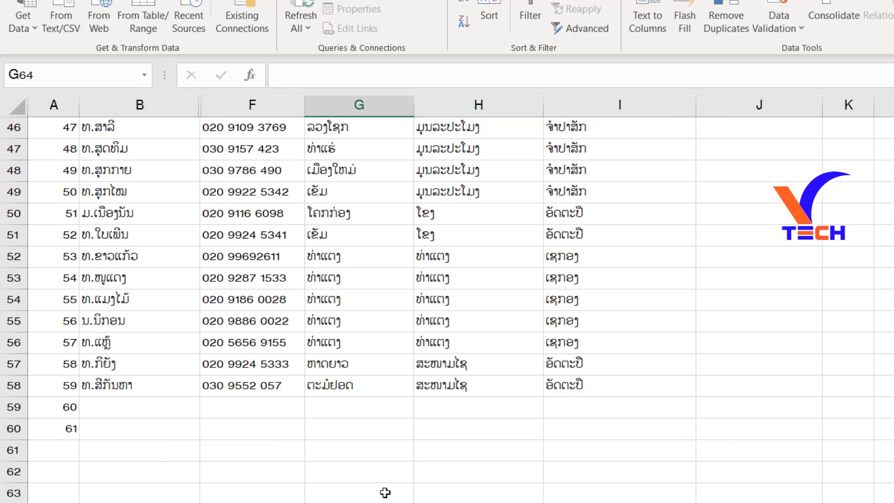
{"action": "scroll", "coordinate": [385, 492], "scroll_direction": "up", "scroll_amount": 15}
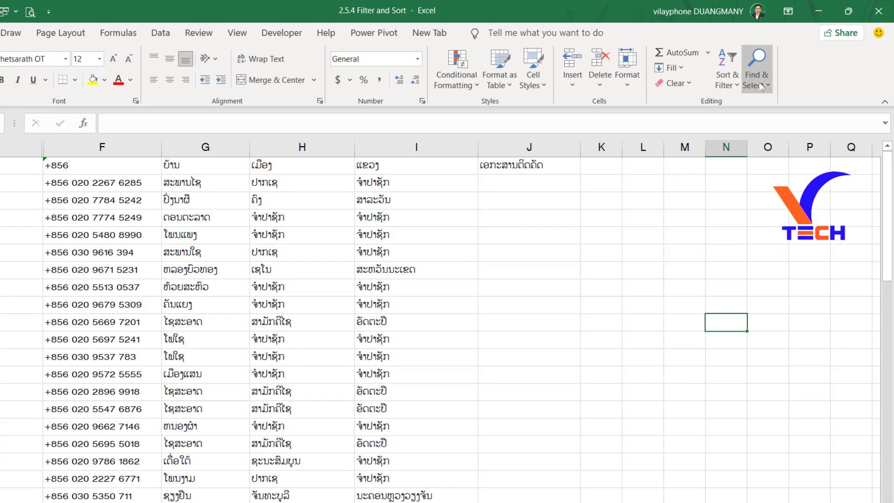
Find all cells containing the misspelled province name ຈໍາປາຊັກ on the infor (2) sheet.
{"action": "left_click", "coordinate": [773, 72]}
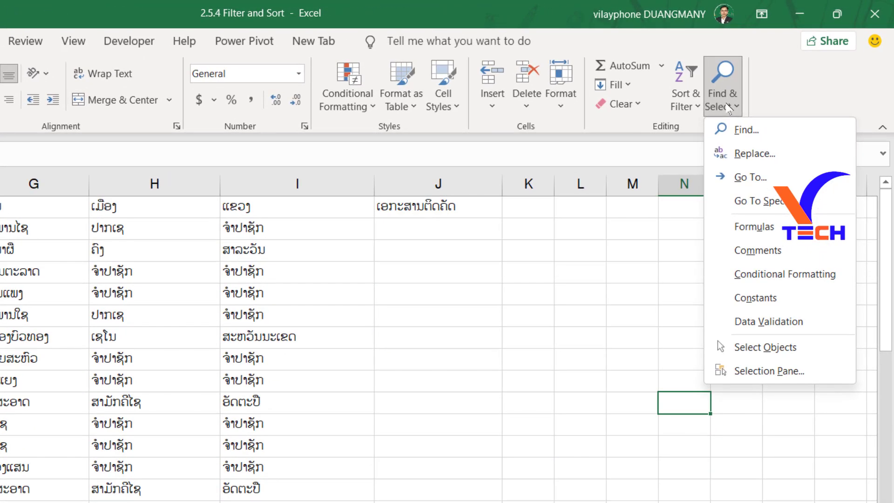
{"action": "left_click", "coordinate": [744, 130]}
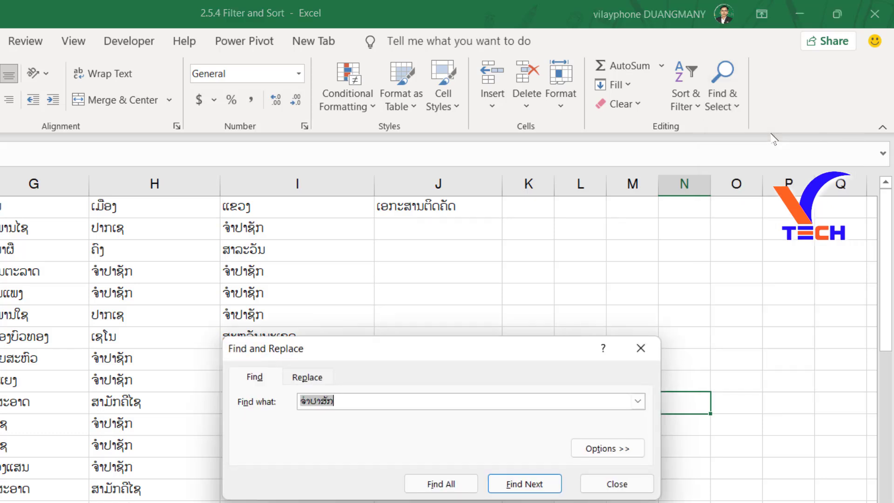
{"action": "left_click", "coordinate": [373, 401]}
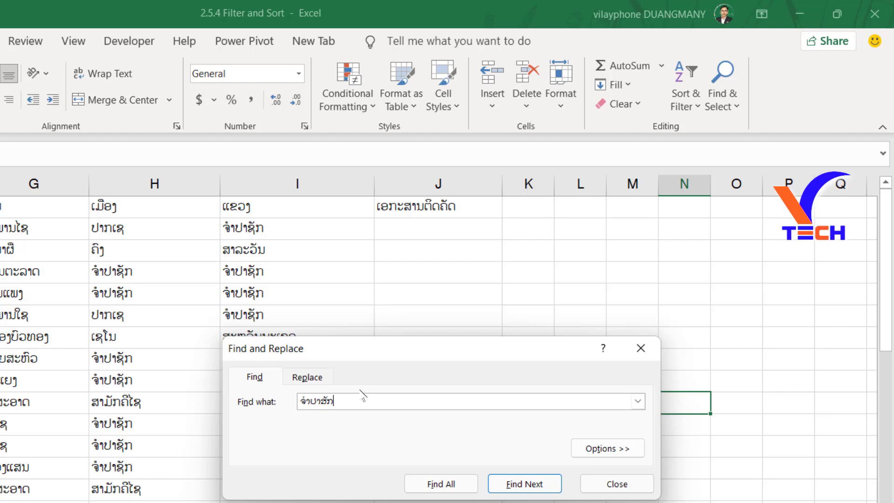
{"action": "key", "text": "BackSpace"}
{"action": "key", "text": "BackSpace"}
{"action": "key", "text": "BackSpace"}
{"action": "type", "text": "າຊັ"}
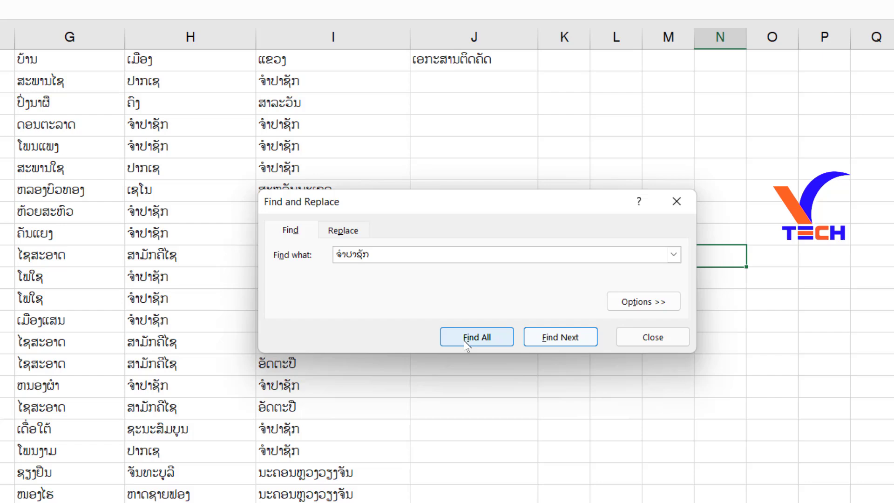
{"action": "left_click", "coordinate": [466, 337]}
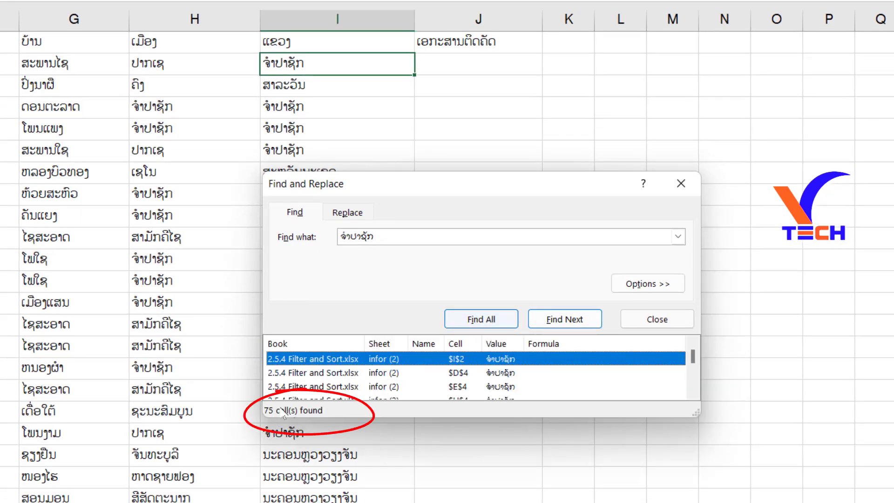
Enlarge the list of found cells and jump to several of the matches to inspect them on the sheet.
{"action": "left_click_drag", "start_coordinate": [440, 418], "coordinate": [444, 488]}
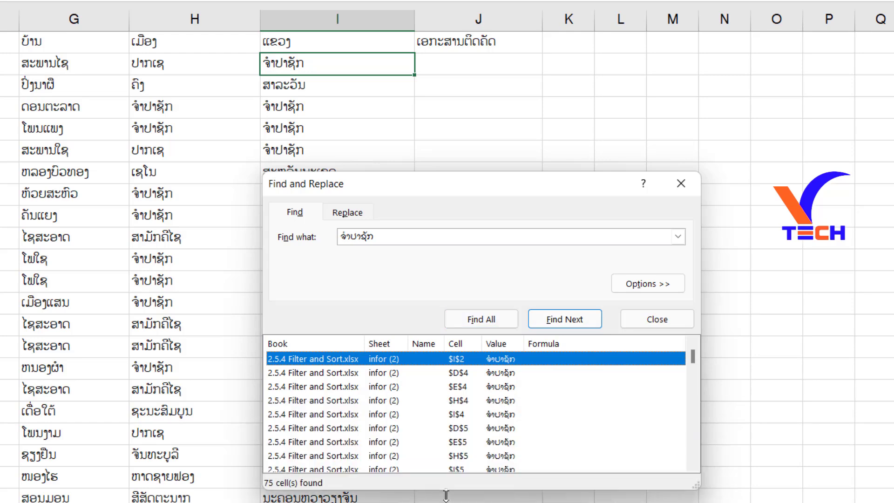
{"action": "left_click", "coordinate": [351, 429]}
{"action": "scroll", "coordinate": [321, 430], "scroll_direction": "down", "scroll_amount": 2}
{"action": "left_click", "coordinate": [317, 429]}
{"action": "left_click", "coordinate": [343, 360]}
{"action": "left_click", "coordinate": [343, 430]}
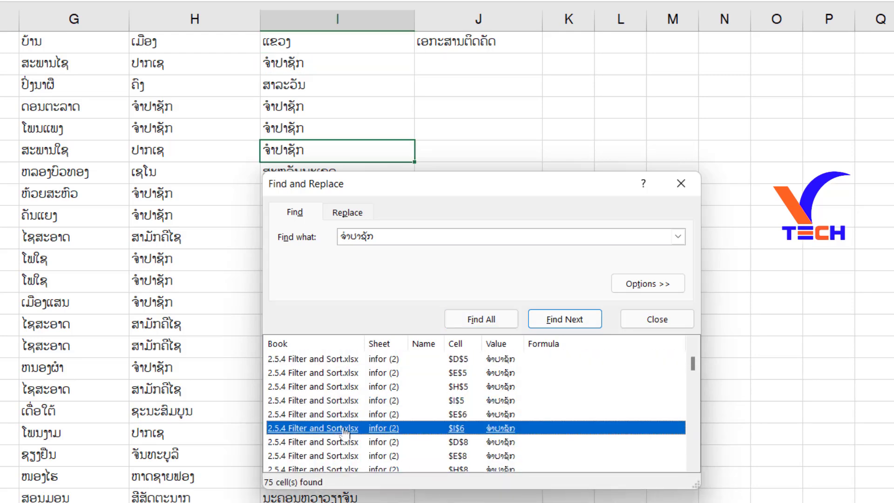
{"action": "scroll", "coordinate": [333, 437], "scroll_direction": "down", "scroll_amount": 2}
{"action": "left_click", "coordinate": [324, 446]}
{"action": "left_click", "coordinate": [331, 401]}
{"action": "scroll", "coordinate": [331, 401], "scroll_direction": "up", "scroll_amount": 2}
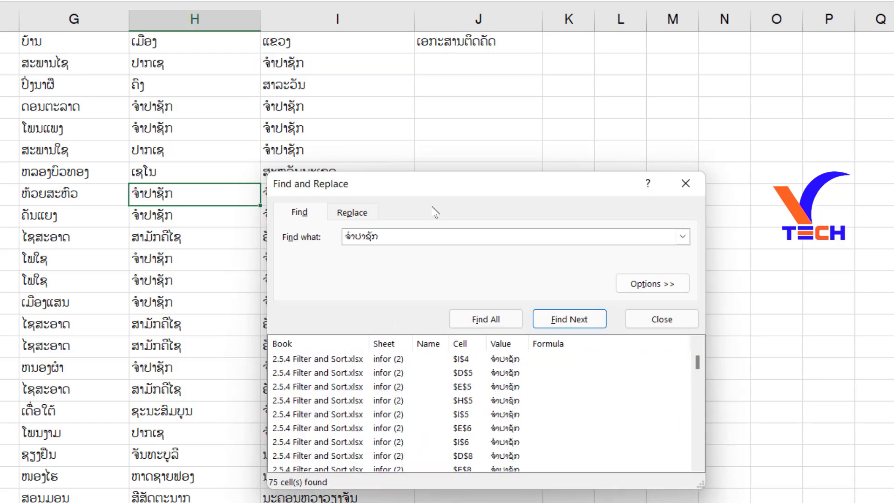
Replace every ຈໍາປາຊັກ on the sheet with ຈໍາປາສັກ and close Find and Replace.
{"action": "left_click_drag", "start_coordinate": [436, 181], "coordinate": [459, 94]}
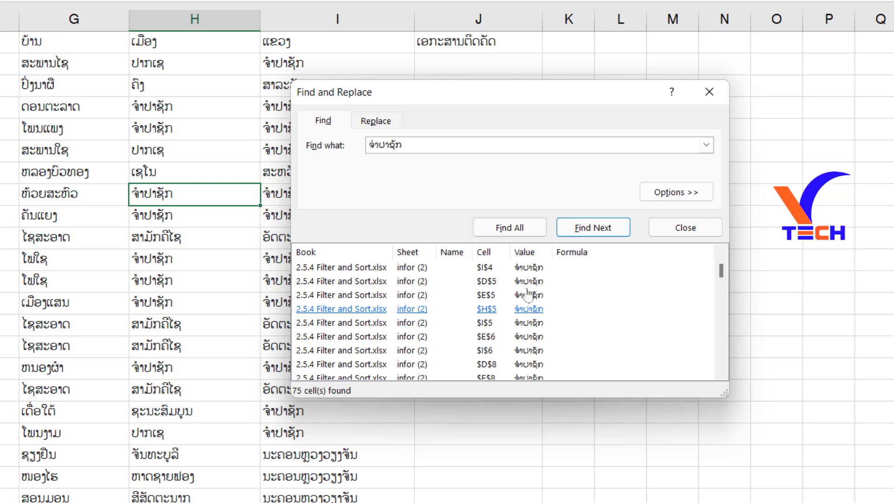
{"action": "left_click", "coordinate": [376, 121]}
{"action": "left_click", "coordinate": [419, 167]}
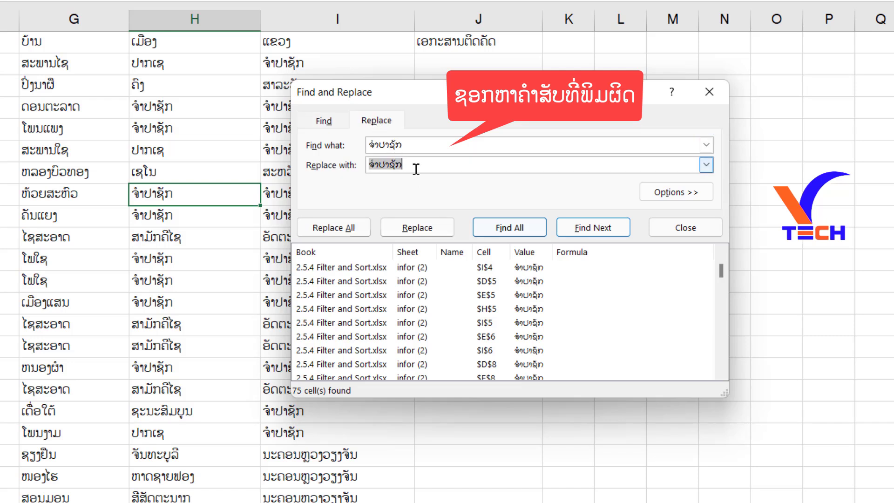
{"action": "left_click", "coordinate": [417, 166]}
{"action": "key", "text": "BackSpace"}
{"action": "key", "text": "BackSpace"}
{"action": "key", "text": "BackSpace"}
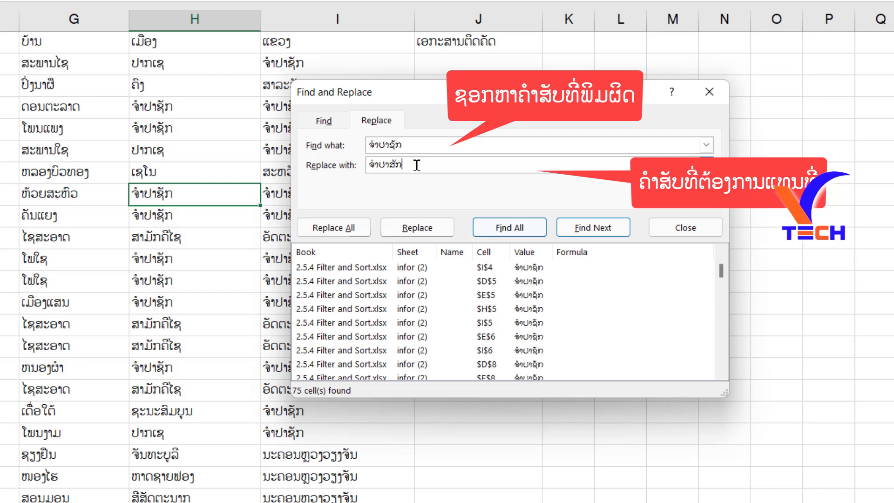
{"action": "left_click", "coordinate": [339, 229]}
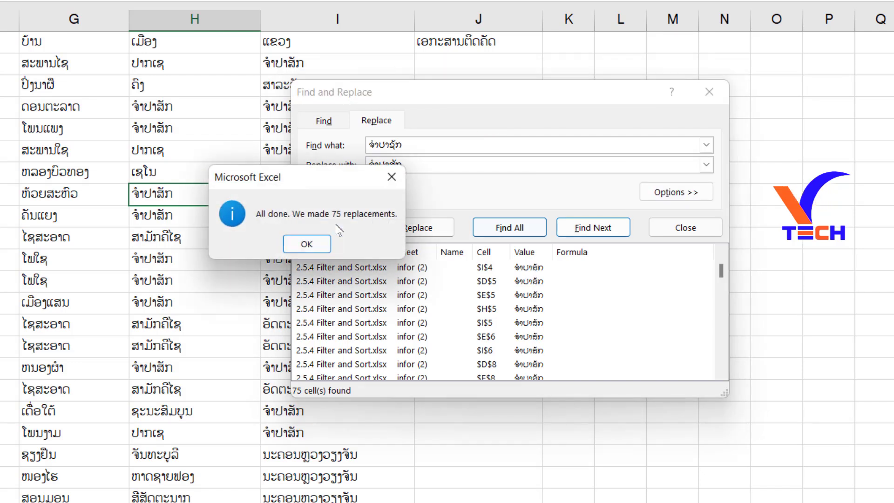
{"action": "left_click", "coordinate": [319, 247]}
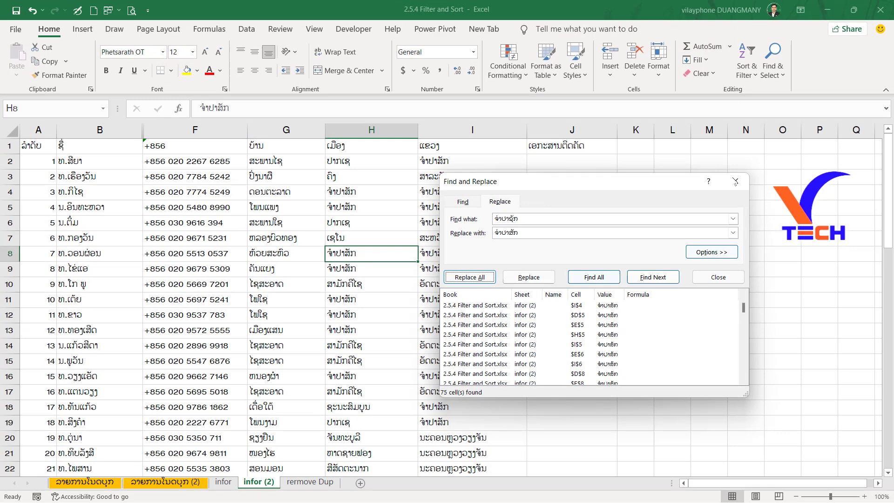
{"action": "left_click", "coordinate": [685, 227]}
Switch to the ລາຍການໂນດບຸກ (2) sheet with the notebook sales list.
{"action": "left_click", "coordinate": [305, 74]}
{"action": "key", "text": "ctrl+Page_Up"}
{"action": "key", "text": "ctrl+Page_Up"}
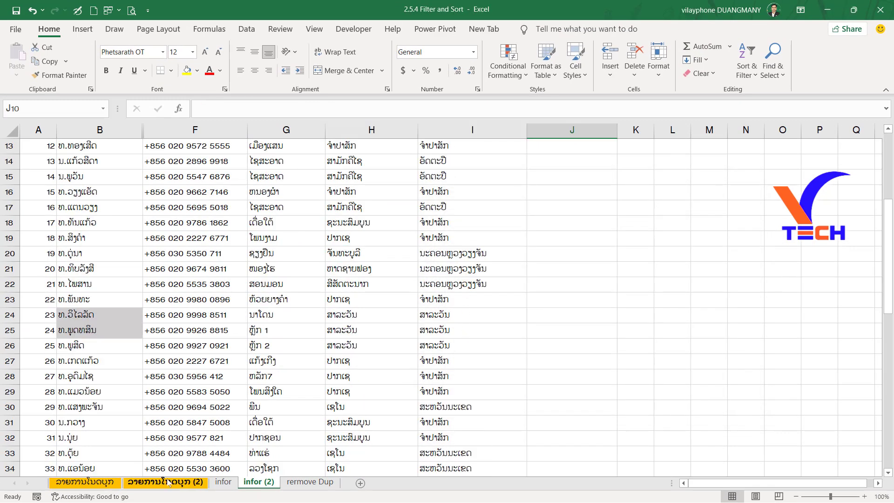
{"action": "left_click_drag", "start_coordinate": [774, 483], "coordinate": [698, 482]}
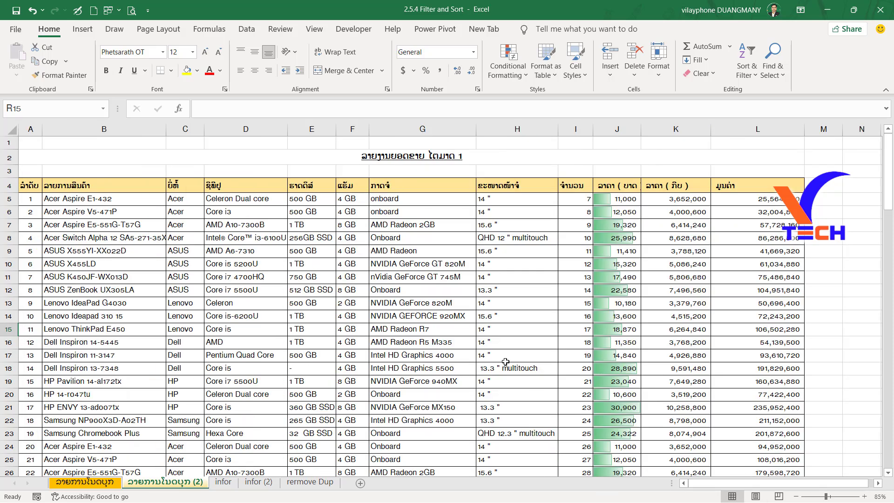
{"action": "scroll", "coordinate": [520, 362], "scroll_direction": "down", "scroll_amount": 1}
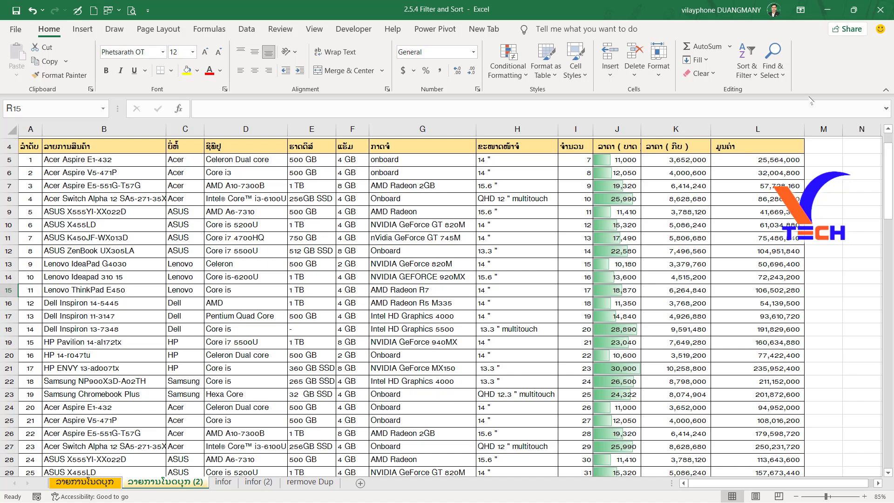
Use Go To Special to select only constants that are numbers, leaving out text, logicals and errors.
{"action": "left_click", "coordinate": [785, 78]}
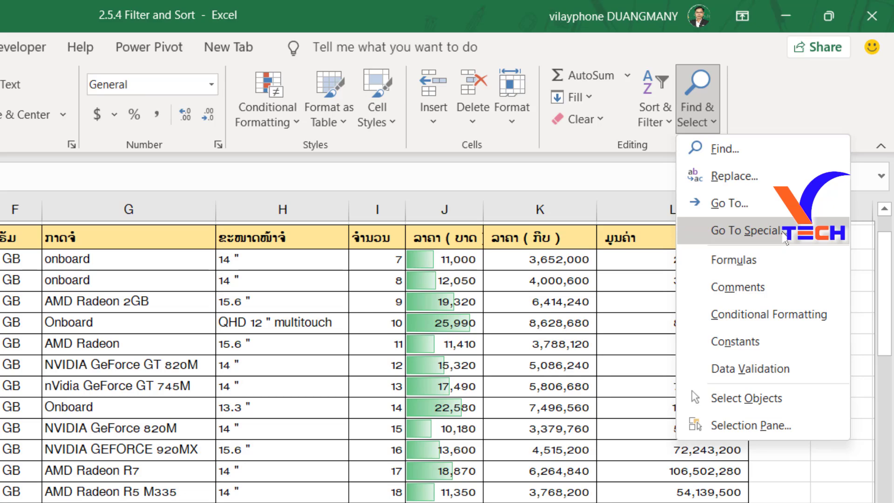
{"action": "left_click", "coordinate": [786, 230]}
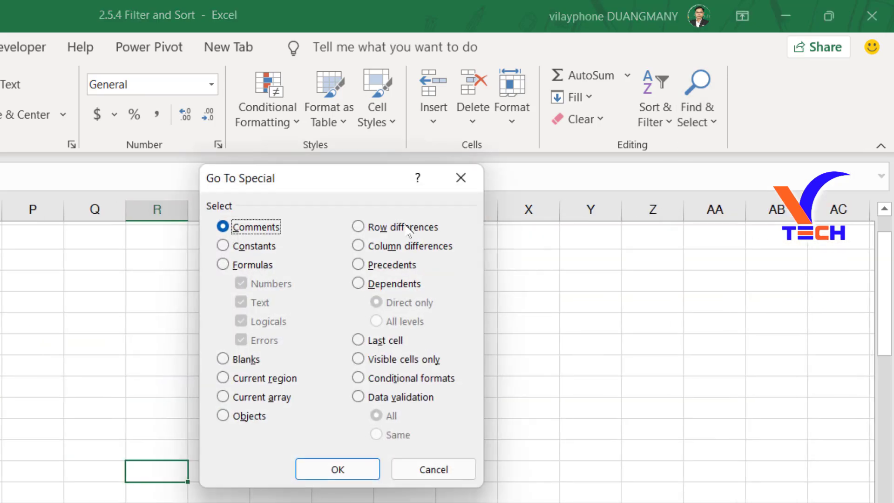
{"action": "left_click_drag", "start_coordinate": [323, 185], "coordinate": [0, 409]}
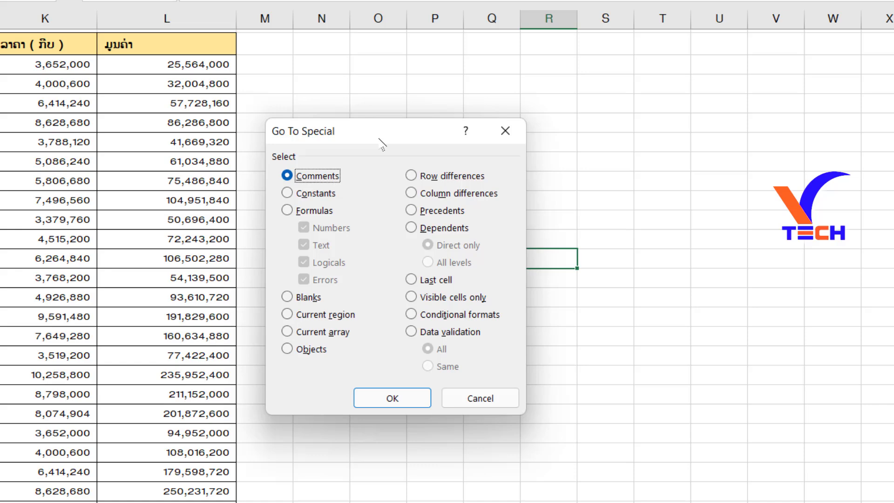
{"action": "left_click_drag", "start_coordinate": [430, 121], "coordinate": [486, 82]}
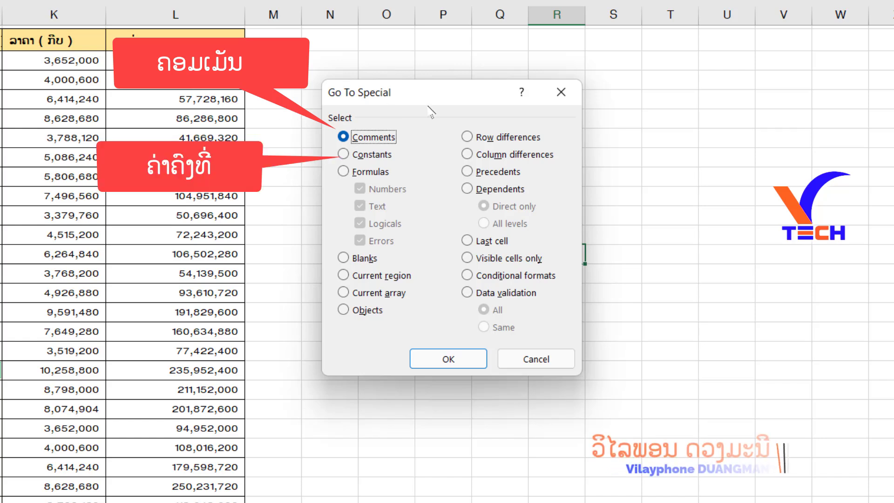
{"action": "left_click", "coordinate": [345, 154]}
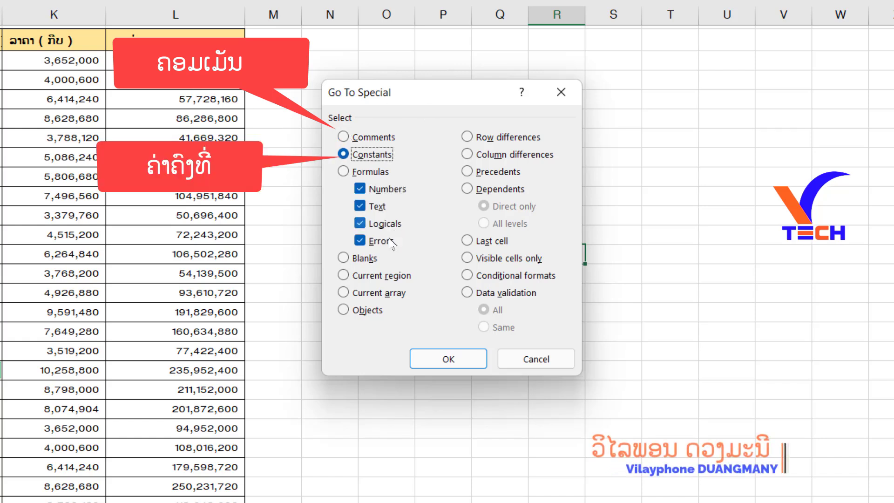
{"action": "left_click", "coordinate": [361, 206]}
{"action": "left_click", "coordinate": [360, 223]}
{"action": "left_click", "coordinate": [360, 240]}
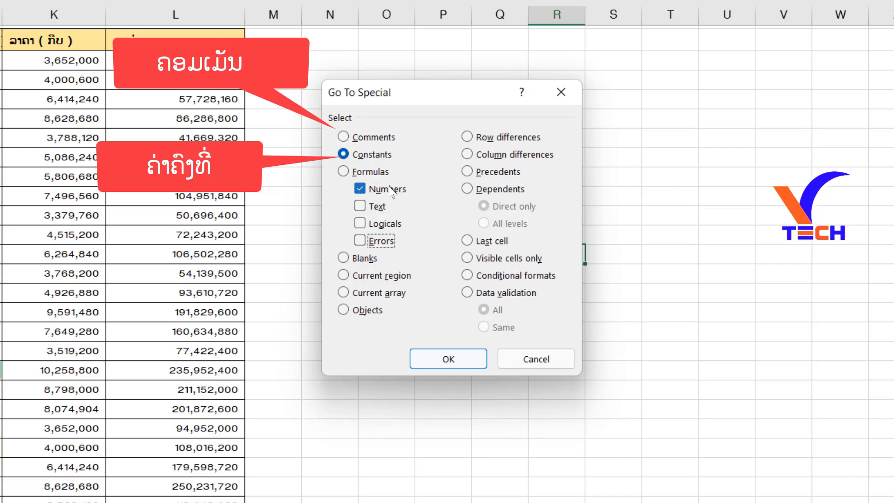
{"action": "left_click", "coordinate": [449, 359]}
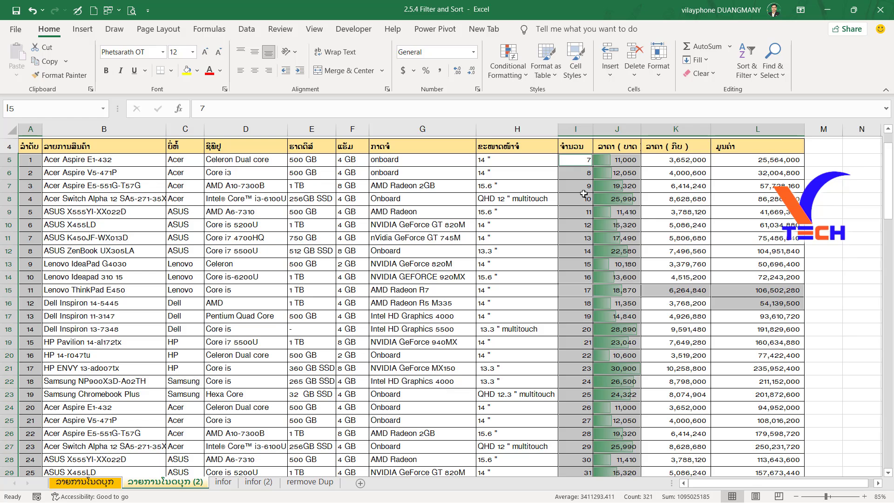
Review the selected numeric constants down to the end of the list and fill them with yellow.
{"action": "scroll", "coordinate": [619, 339], "scroll_direction": "down", "scroll_amount": 18}
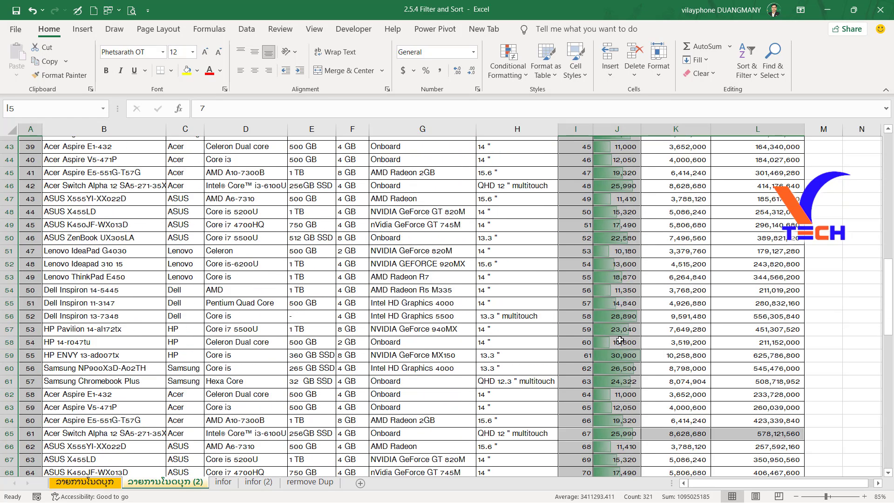
{"action": "scroll", "coordinate": [647, 368], "scroll_direction": "down", "scroll_amount": 11}
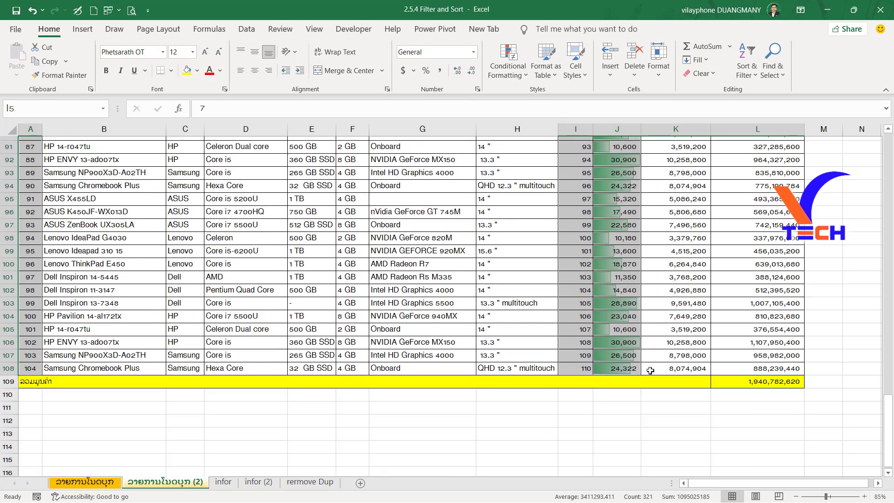
{"action": "scroll", "coordinate": [650, 370], "scroll_direction": "up", "scroll_amount": 20}
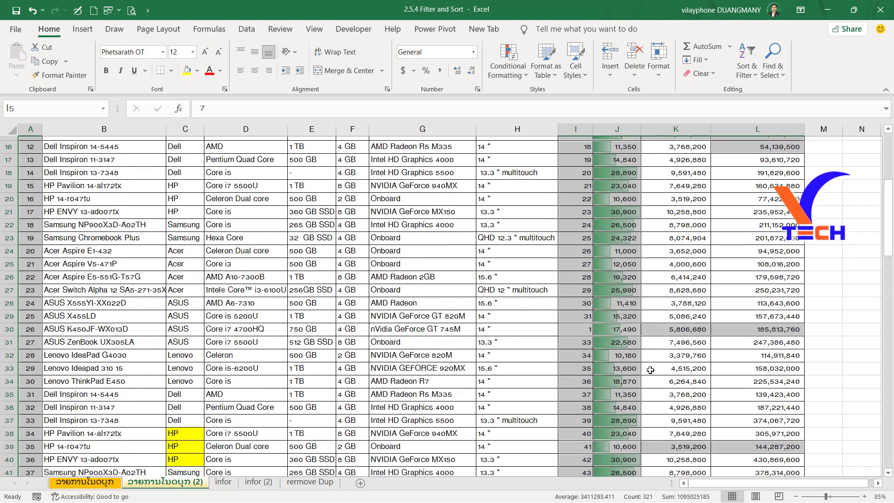
{"action": "scroll", "coordinate": [650, 370], "scroll_direction": "down", "scroll_amount": 20}
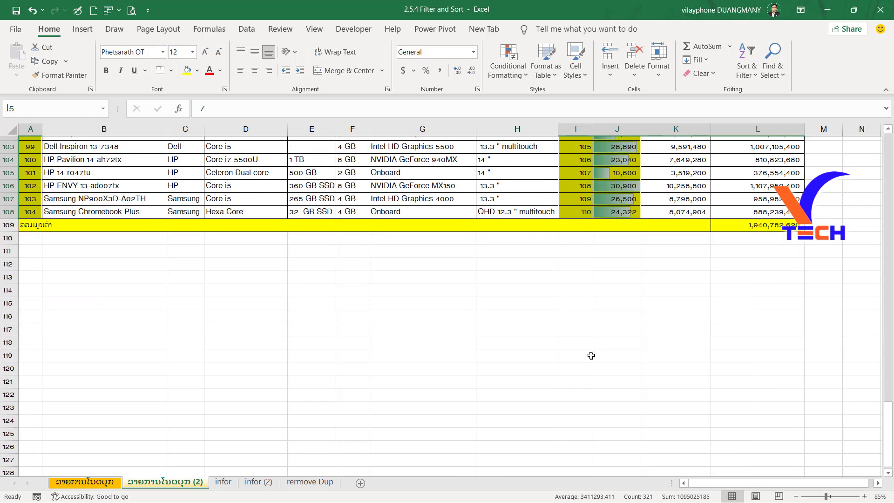
{"action": "scroll", "coordinate": [591, 356], "scroll_direction": "up", "scroll_amount": 15}
Compare the contents of the price and value cells in row 64 with the highlighted cells K65:L65.
{"action": "left_click", "coordinate": [686, 227]}
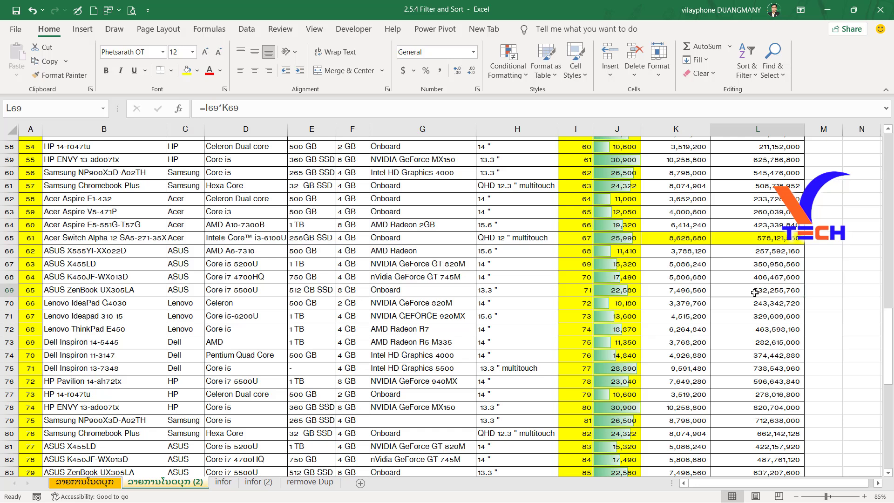
{"action": "left_click", "coordinate": [686, 234]}
{"action": "left_click", "coordinate": [727, 240]}
{"action": "left_click_drag", "start_coordinate": [688, 228], "coordinate": [795, 232]}
{"action": "left_click_drag", "start_coordinate": [663, 242], "coordinate": [800, 241]}
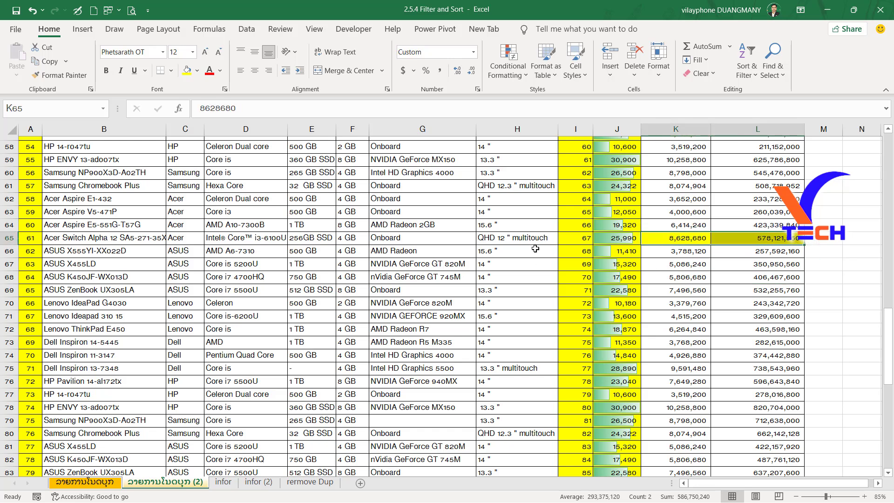
Test the value calculation by setting the quantity in I65 to 1 and in I64 to 20.
{"action": "left_click", "coordinate": [533, 243]}
{"action": "left_click", "coordinate": [584, 238]}
{"action": "type", "text": "1"}
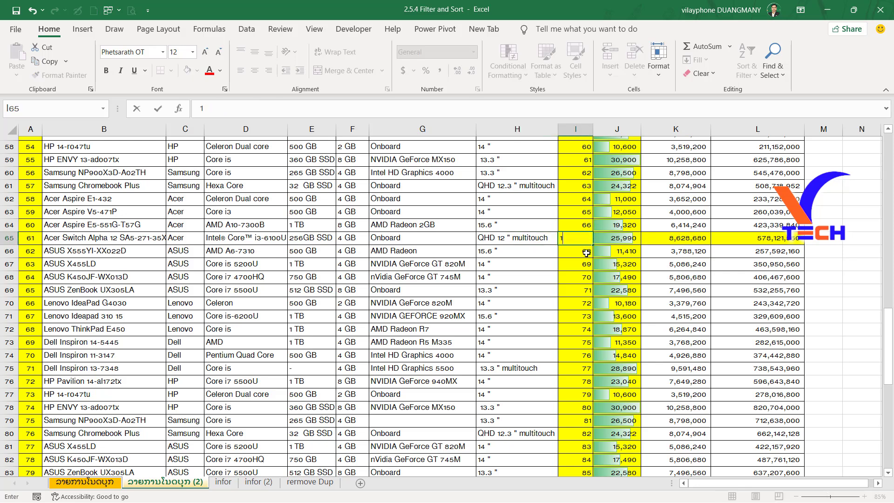
{"action": "key", "text": "Return"}
{"action": "left_click", "coordinate": [588, 227]}
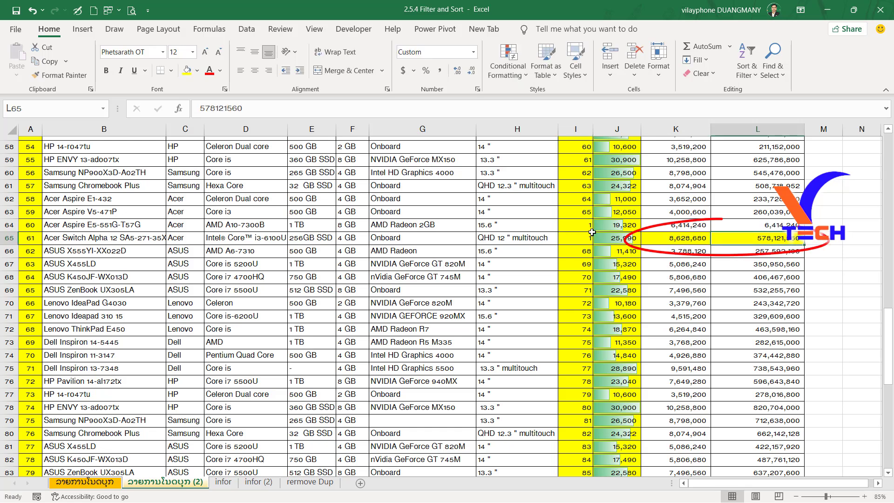
{"action": "type", "text": "20"}
{"action": "key", "text": "Return"}
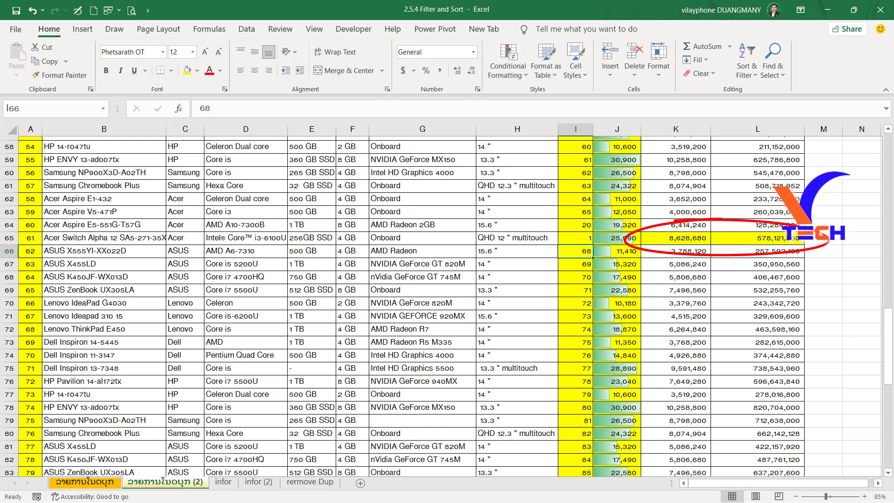
Set the quantity in I65 to 20 and select K65:L65 to check whether they recalculate.
{"action": "left_click", "coordinate": [733, 228]}
{"action": "left_click", "coordinate": [589, 239]}
{"action": "type", "text": "20"}
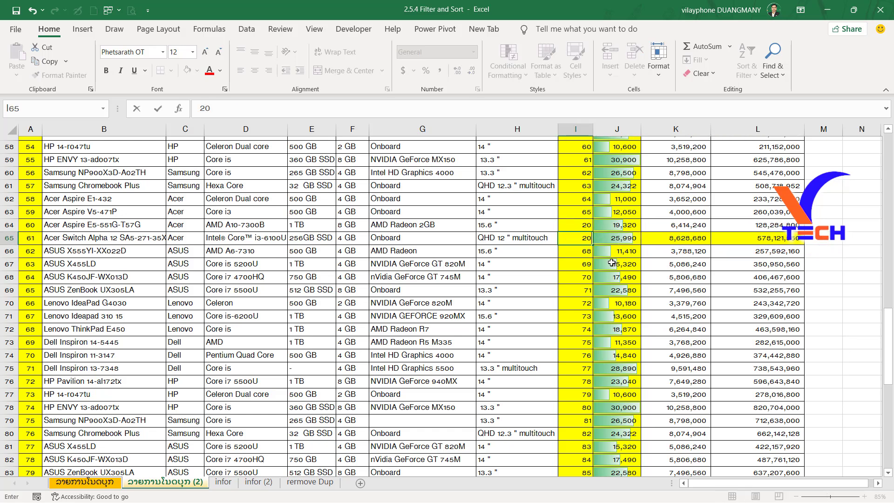
{"action": "left_click", "coordinate": [611, 262]}
{"action": "left_click_drag", "start_coordinate": [675, 238], "coordinate": [754, 238]}
{"action": "scroll", "coordinate": [774, 245], "scroll_direction": "up", "scroll_amount": 4}
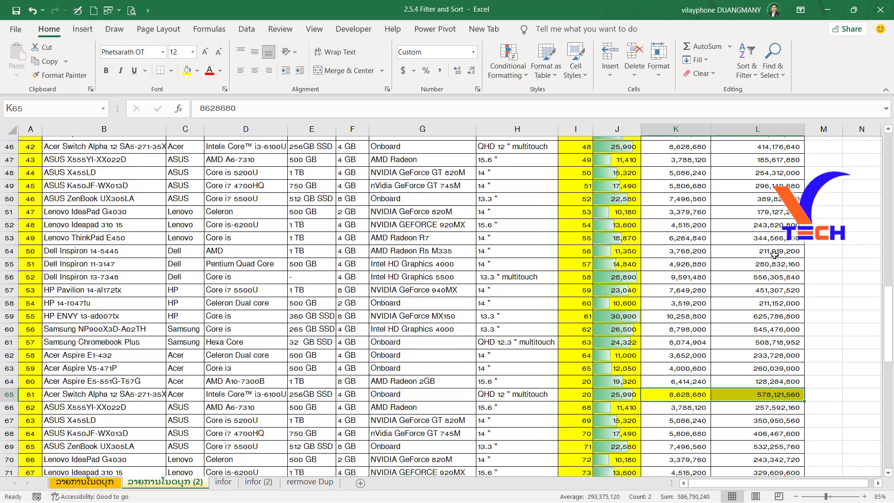
Test the value calculation again with a quantity of 1 in I64 and I65, and return I64 to 20.
{"action": "left_click", "coordinate": [576, 236]}
{"action": "type", "text": "1"}
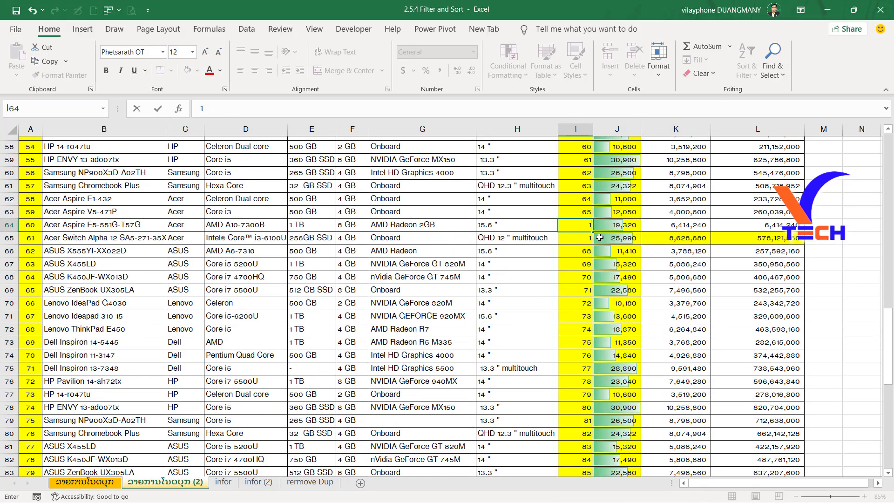
{"action": "left_click", "coordinate": [761, 234]}
{"action": "left_click", "coordinate": [679, 234]}
{"action": "left_click", "coordinate": [582, 230]}
{"action": "type", "text": "20"}
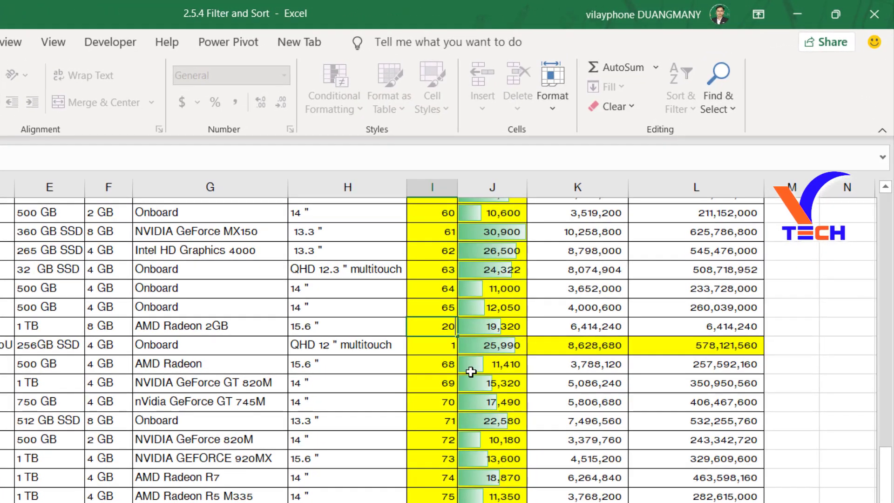
{"action": "left_click", "coordinate": [588, 255]}
{"action": "left_click", "coordinate": [749, 329]}
Restore the quantity in I65 to 20 and select K65:L65 to compare them with the row above.
{"action": "left_click", "coordinate": [453, 345]}
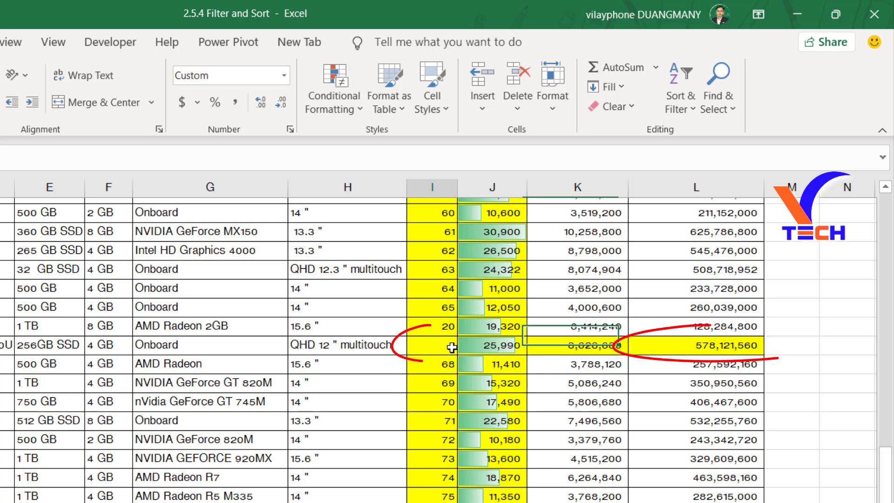
{"action": "type", "text": "20"}
{"action": "left_click", "coordinate": [485, 380]}
{"action": "left_click_drag", "start_coordinate": [619, 344], "coordinate": [728, 343]}
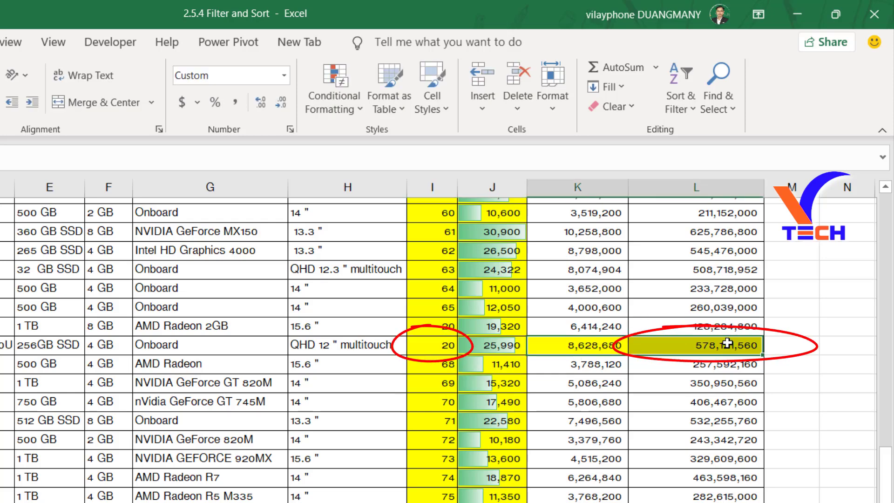
Examine the value column at the start of the list, including L12 and the highlighted cells in rows 15 and 16.
{"action": "scroll", "coordinate": [721, 369], "scroll_direction": "up", "scroll_amount": 5}
{"action": "scroll", "coordinate": [707, 401], "scroll_direction": "up", "scroll_amount": 10}
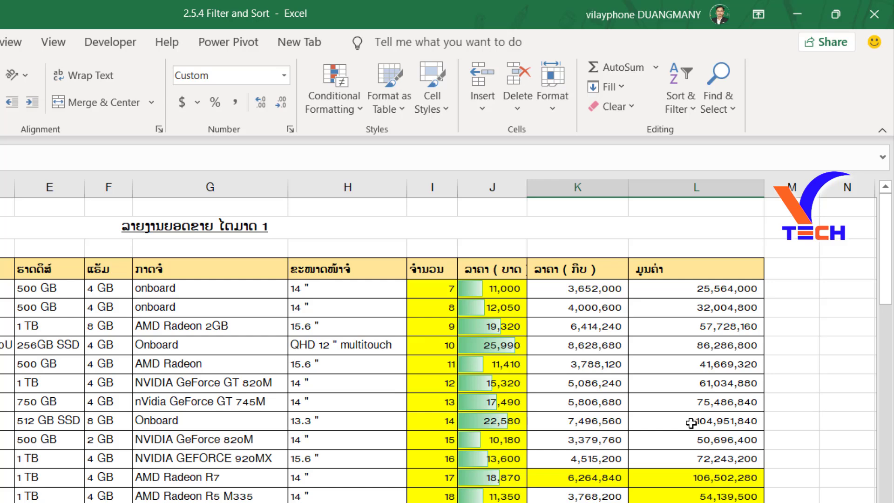
{"action": "left_click", "coordinate": [655, 418]}
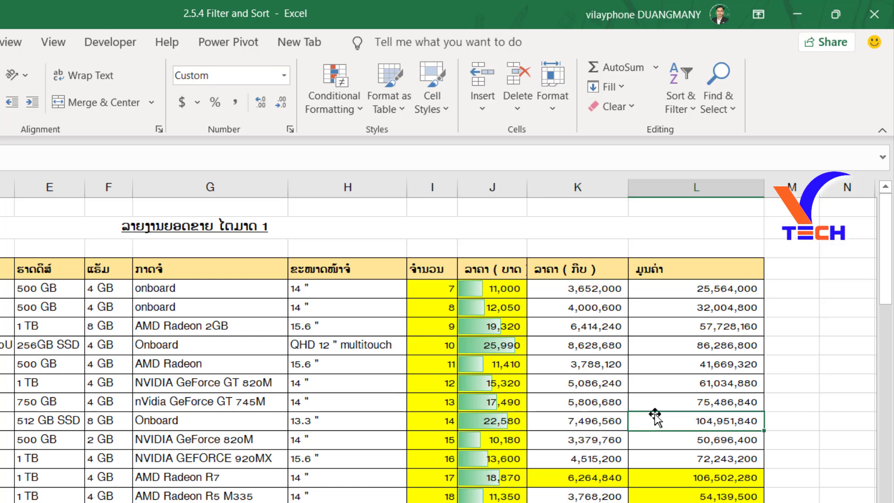
{"action": "scroll", "coordinate": [623, 465], "scroll_direction": "down", "scroll_amount": 3}
{"action": "scroll", "coordinate": [623, 466], "scroll_direction": "up", "scroll_amount": 3}
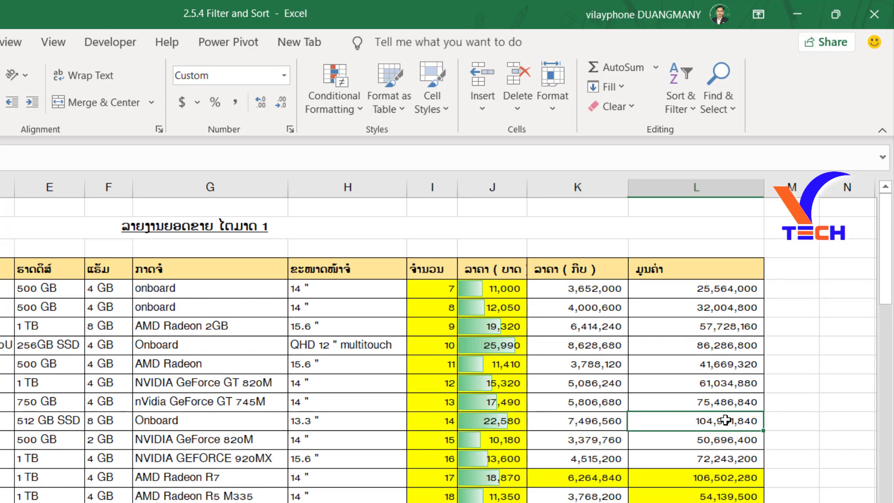
{"action": "scroll", "coordinate": [725, 420], "scroll_direction": "down", "scroll_amount": 1}
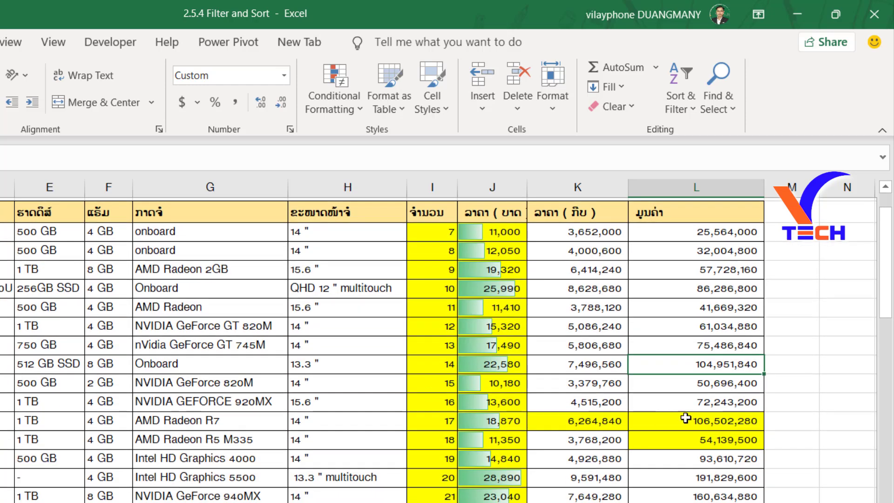
{"action": "scroll", "coordinate": [685, 418], "scroll_direction": "up", "scroll_amount": 1}
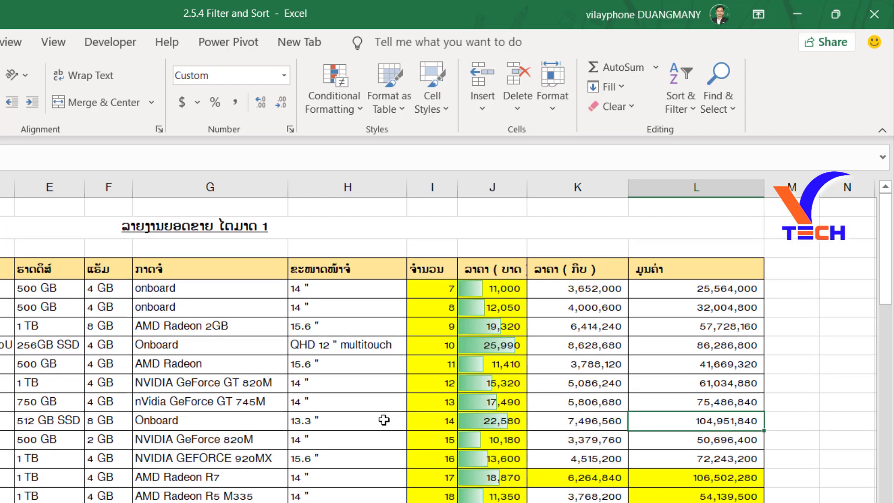
Turn on Show Formulas for the sheet and bring the price and value columns into view.
{"action": "left_click", "coordinate": [810, 364]}
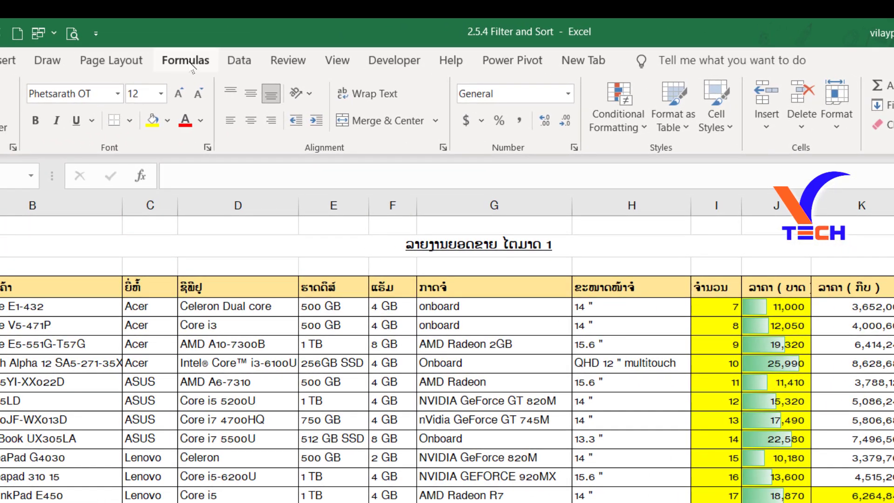
{"action": "left_click", "coordinate": [186, 61]}
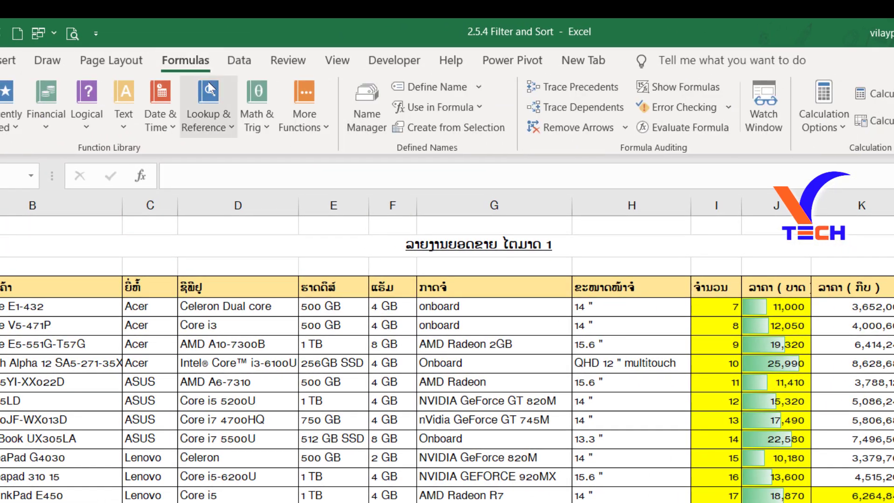
{"action": "left_click", "coordinate": [657, 89]}
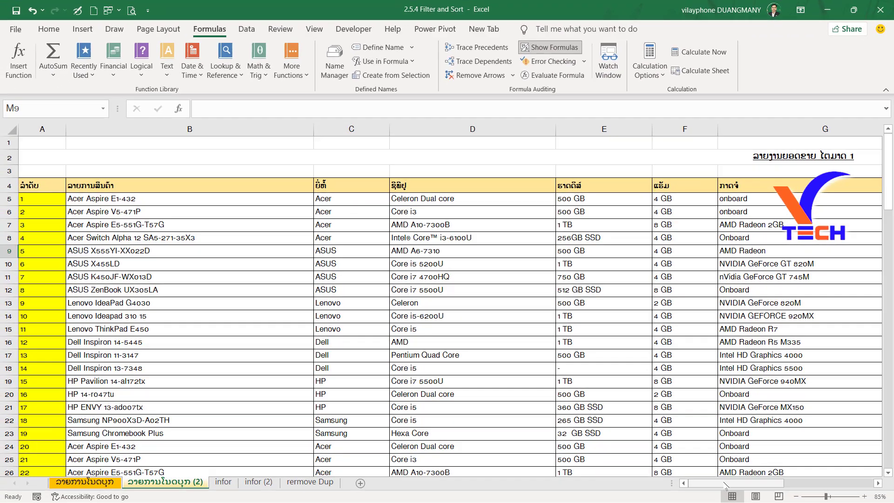
{"action": "left_click_drag", "start_coordinate": [725, 486], "coordinate": [813, 486]}
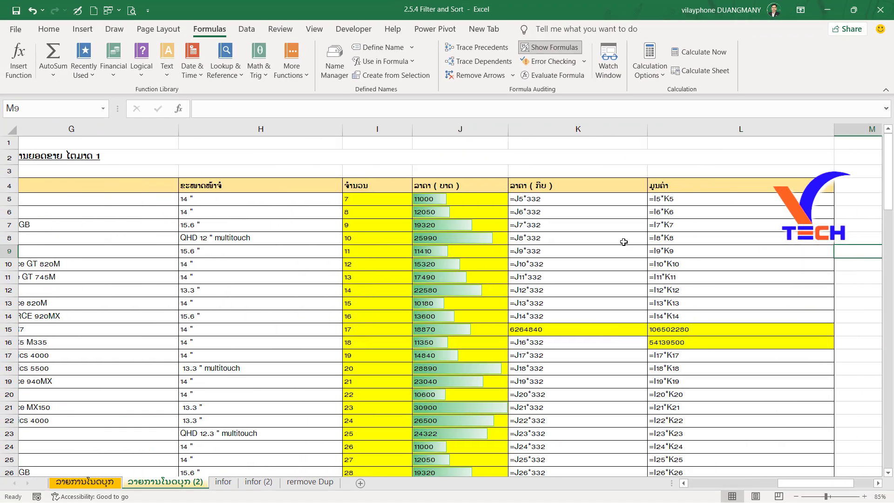
Inspect the formulas in K5 and L5 and compare them with the highlighted hard-coded values in L15:L16 and L30.
{"action": "left_click_drag", "start_coordinate": [533, 196], "coordinate": [553, 201]}
{"action": "double_click", "coordinate": [553, 201]}
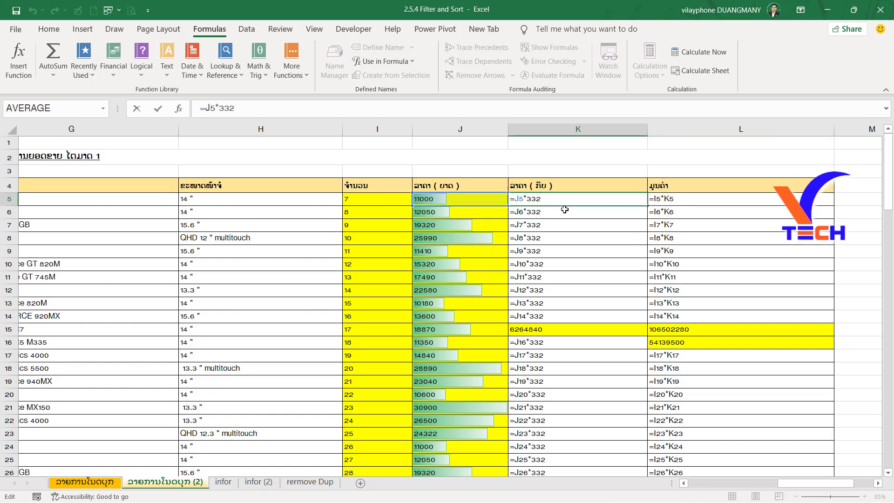
{"action": "left_click", "coordinate": [670, 199]}
{"action": "double_click", "coordinate": [675, 199]}
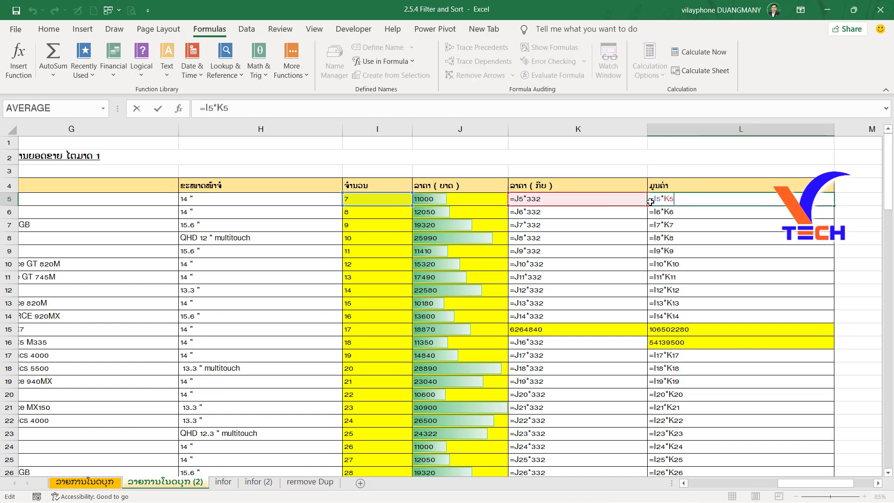
{"action": "key", "text": "Escape"}
{"action": "left_click", "coordinate": [698, 252]}
{"action": "scroll", "coordinate": [697, 265], "scroll_direction": "down", "scroll_amount": 4}
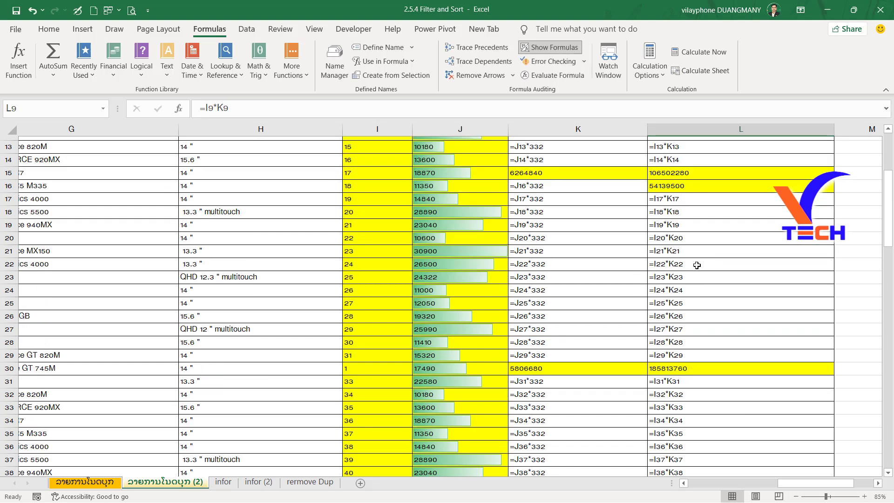
{"action": "left_click_drag", "start_coordinate": [700, 178], "coordinate": [700, 186]}
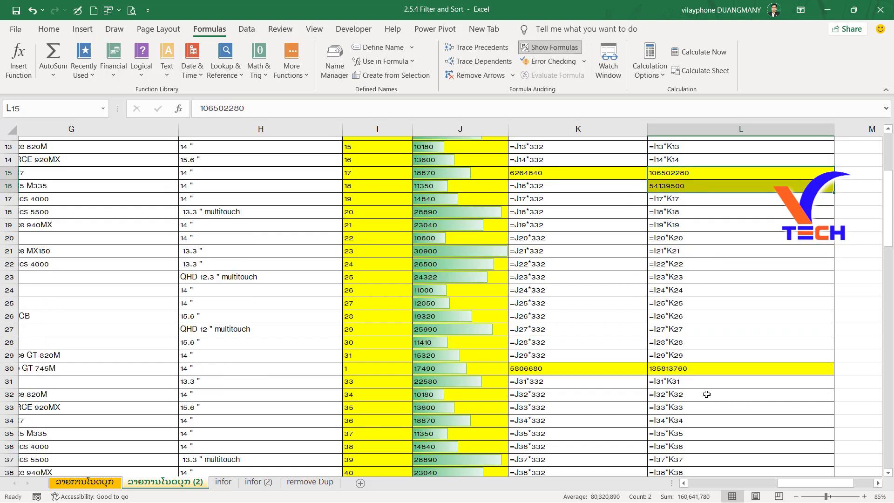
{"action": "left_click", "coordinate": [688, 366]}
{"action": "scroll", "coordinate": [696, 373], "scroll_direction": "down", "scroll_amount": 4}
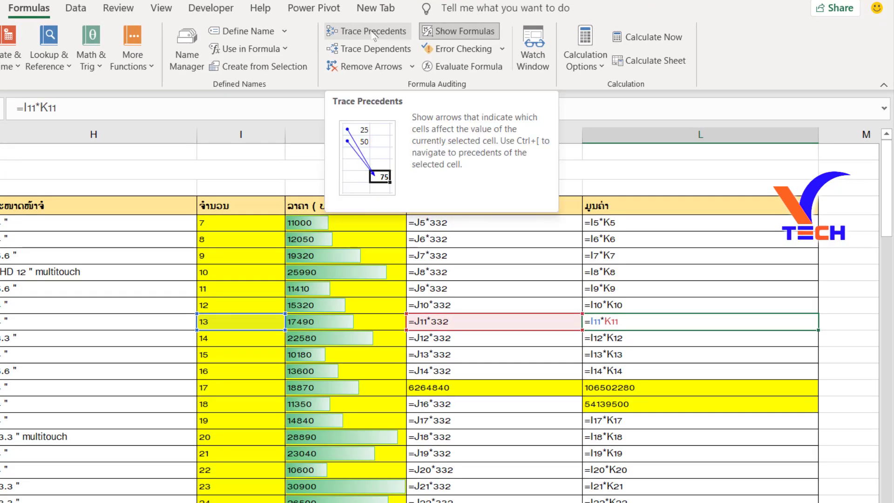
Trace the precedents and dependents of the formula in L11, and remove the arrows.
{"action": "left_click", "coordinate": [374, 34]}
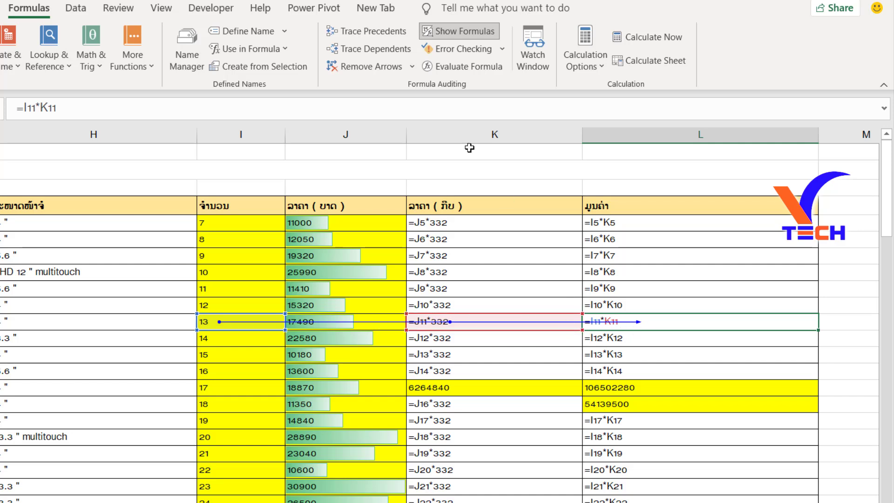
{"action": "left_click", "coordinate": [372, 50]}
{"action": "scroll", "coordinate": [647, 330], "scroll_direction": "down", "scroll_amount": 3}
{"action": "scroll", "coordinate": [564, 225], "scroll_direction": "up", "scroll_amount": 3}
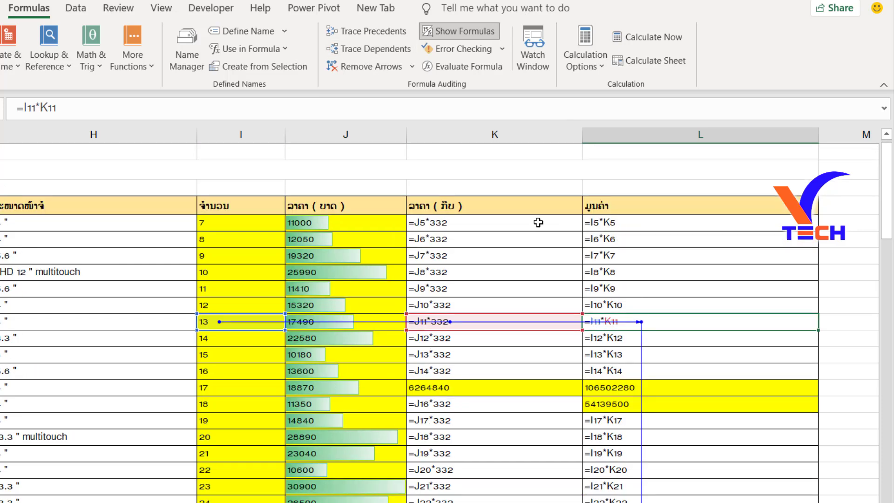
{"action": "left_click", "coordinate": [372, 67]}
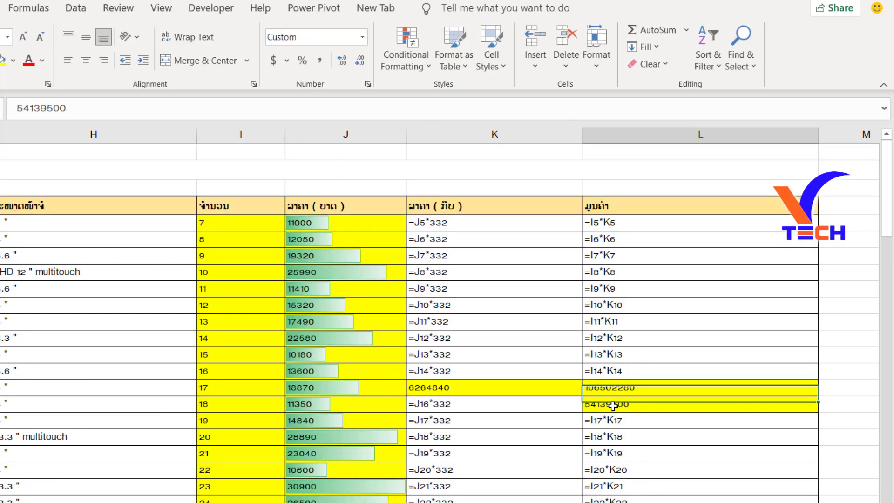
Turn off Show Formulas and select every formula cell with Go To Special, keeping numbers, text, logicals and errors included.
{"action": "left_click", "coordinate": [613, 405]}
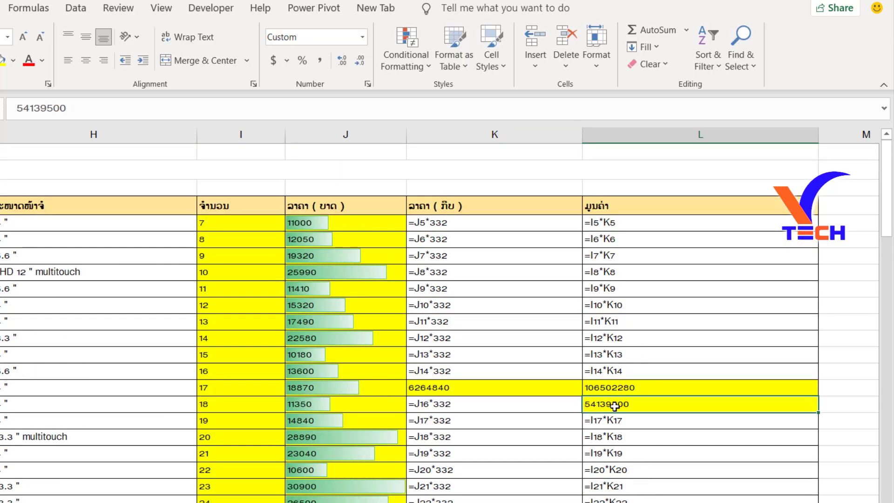
{"action": "scroll", "coordinate": [613, 404], "scroll_direction": "down", "scroll_amount": 2}
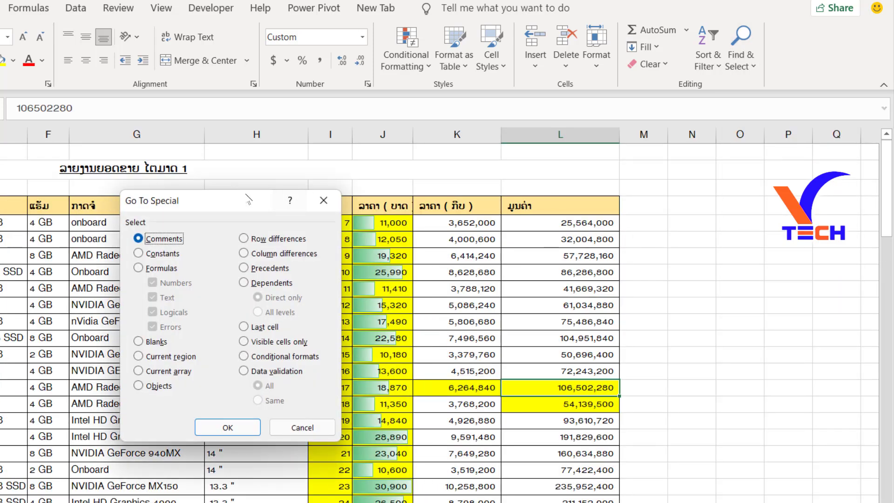
{"action": "left_click_drag", "start_coordinate": [167, 200], "coordinate": [660, 141]}
{"action": "left_click", "coordinate": [643, 213]}
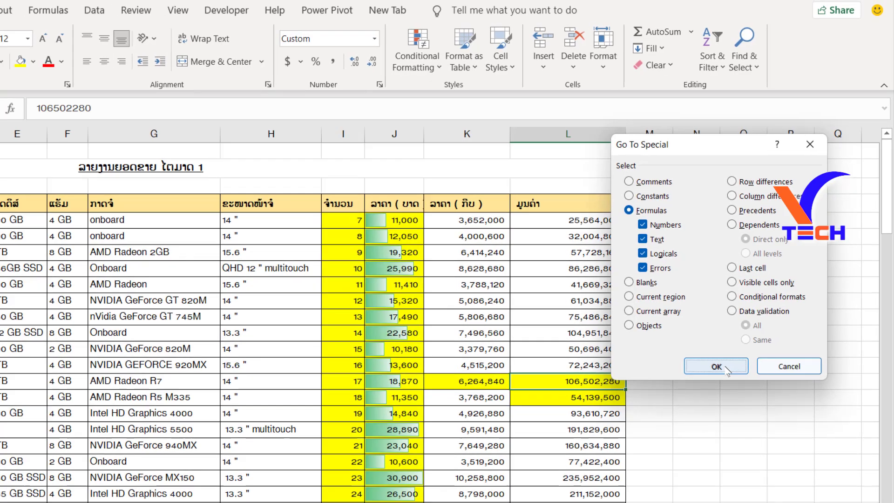
{"action": "left_click", "coordinate": [722, 374]}
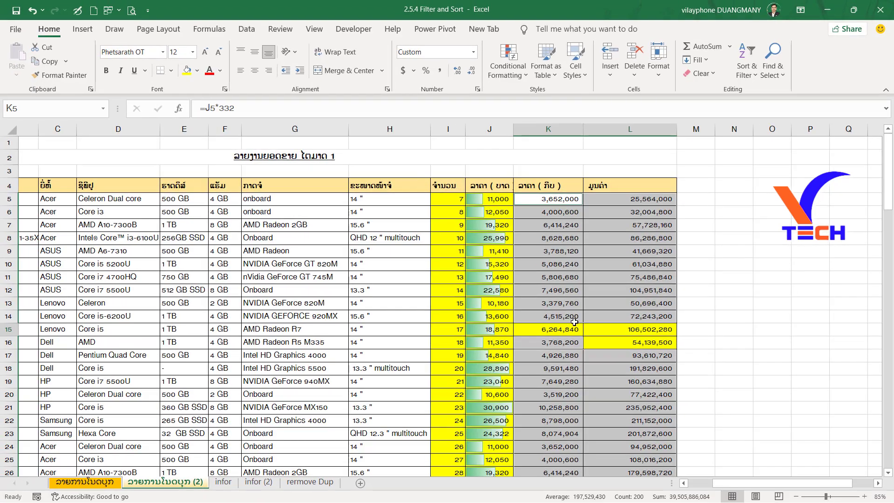
{"action": "scroll", "coordinate": [574, 322], "scroll_direction": "down", "scroll_amount": 17}
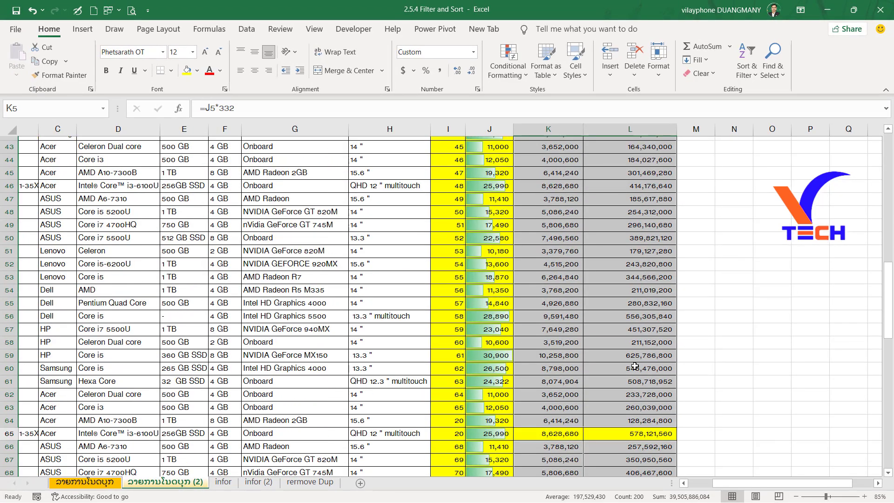
{"action": "scroll", "coordinate": [621, 316], "scroll_direction": "up", "scroll_amount": 17}
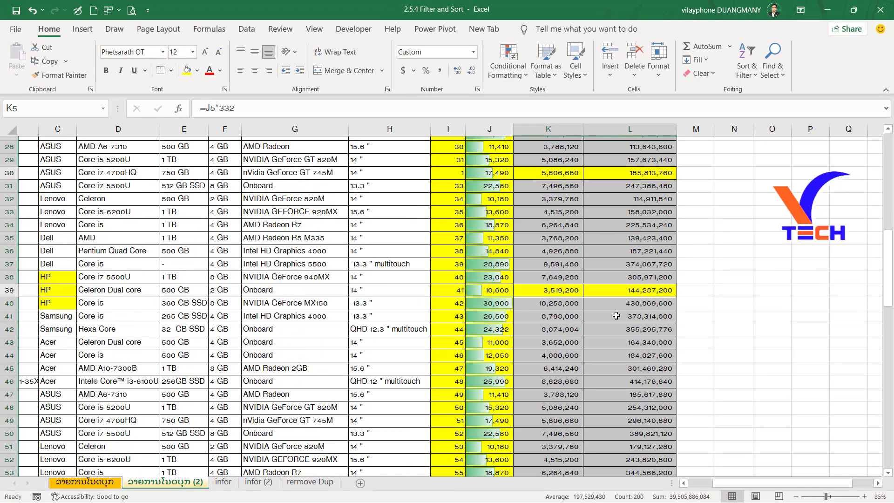
Select the whole table from the header cell A4 through the total row at L109.
{"action": "left_click", "coordinate": [143, 236]}
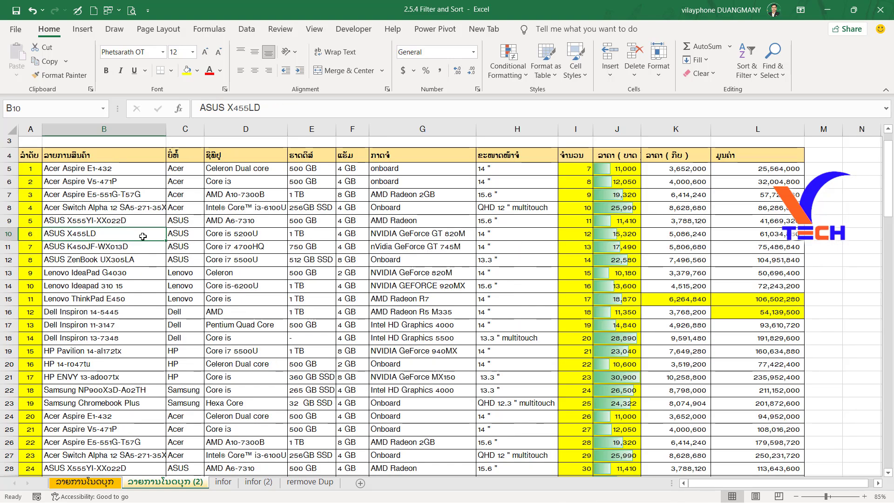
{"action": "left_click", "coordinate": [22, 154]}
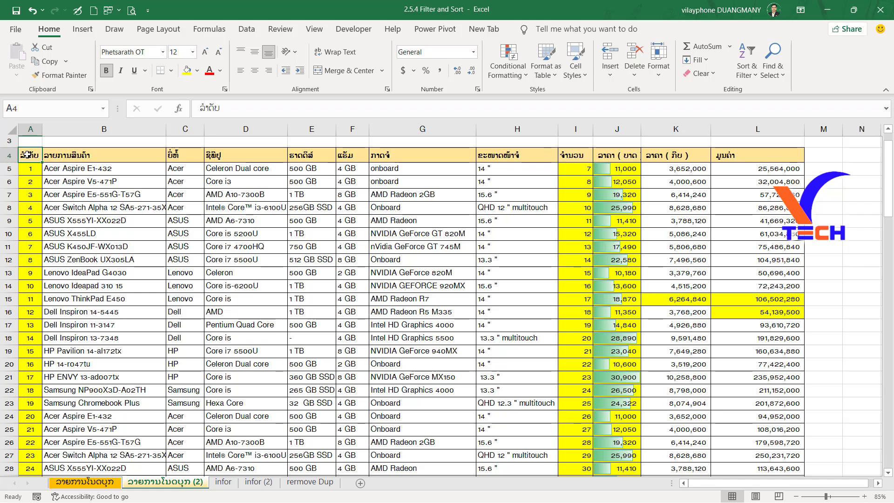
{"action": "key", "text": "ctrl+shift+Right"}
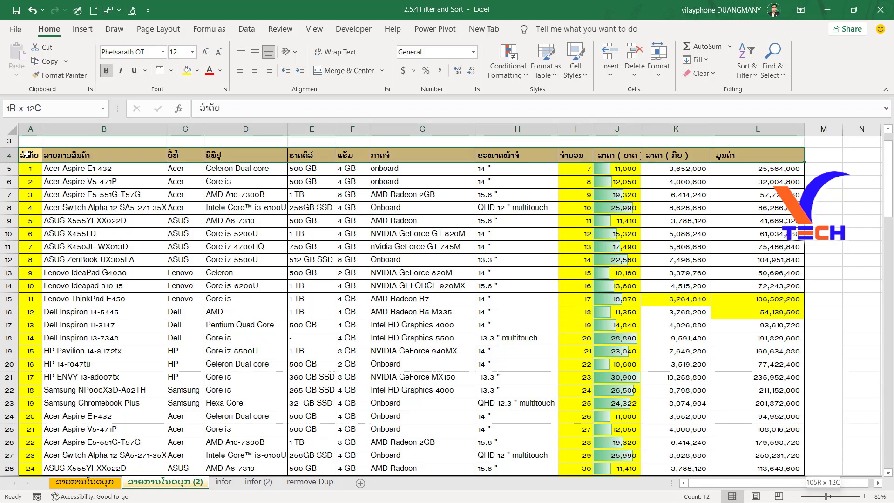
{"action": "key", "text": "ctrl+shift+Down"}
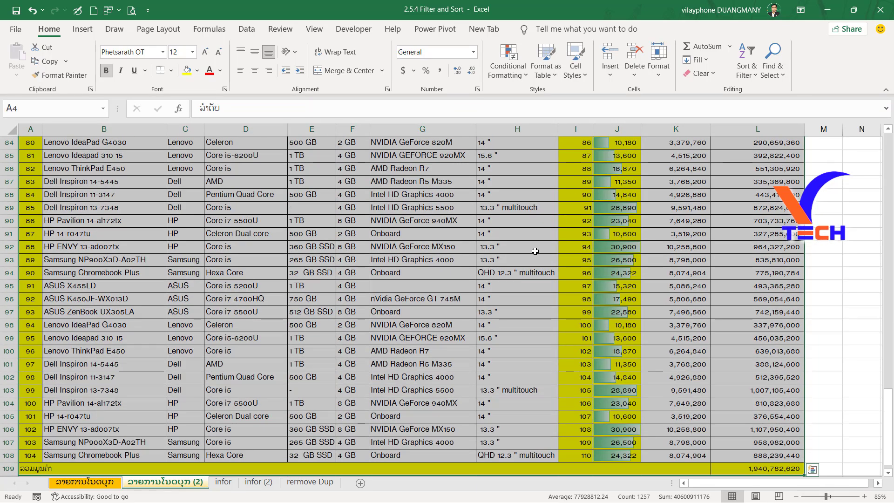
{"action": "scroll", "coordinate": [535, 251], "scroll_direction": "up", "scroll_amount": 20}
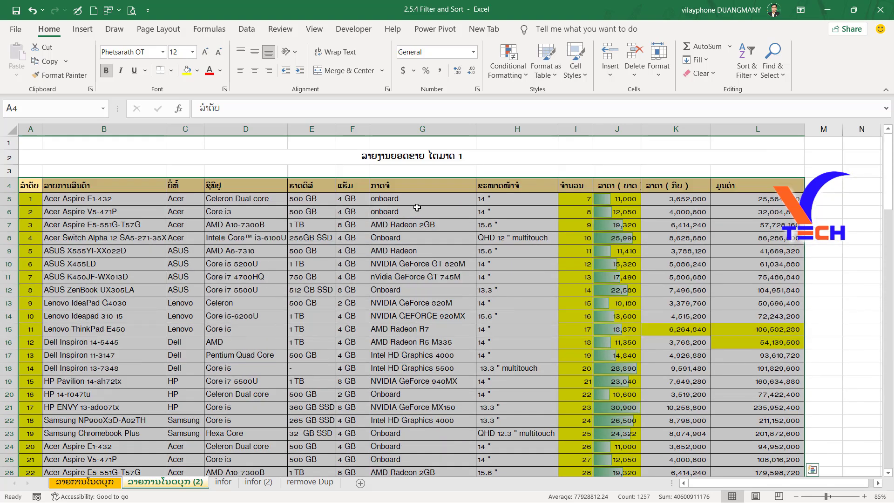
Use Go To Special with the Blanks option to select the empty cells within the table.
{"action": "left_click", "coordinate": [782, 76]}
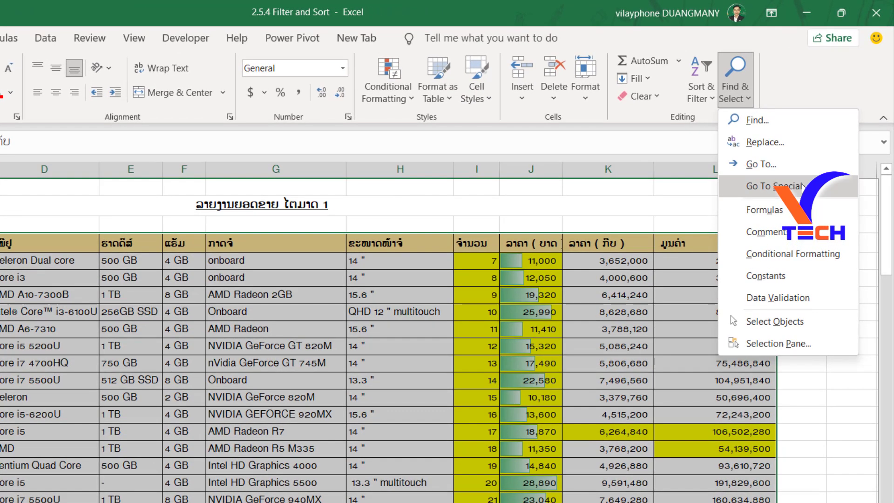
{"action": "left_click", "coordinate": [820, 142]}
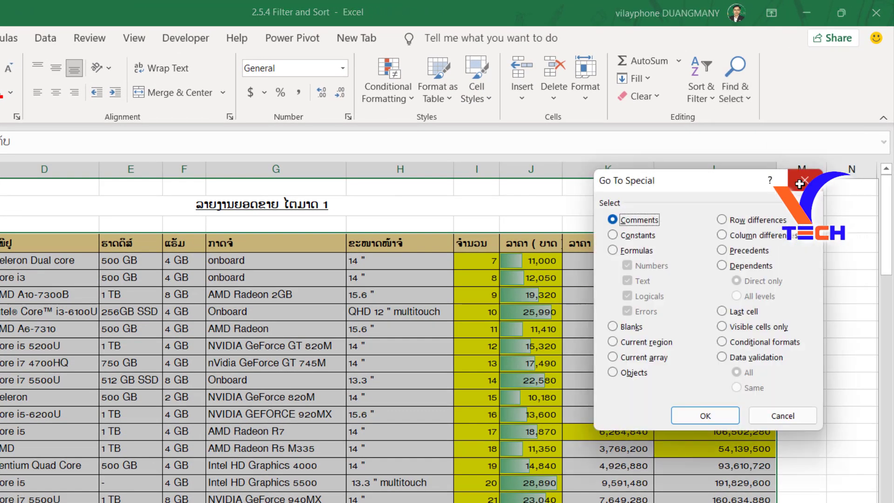
{"action": "left_click", "coordinate": [624, 328]}
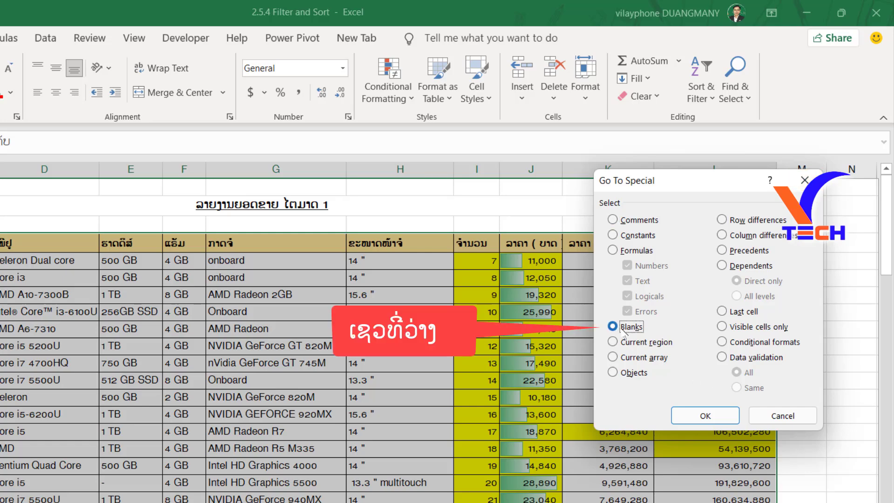
{"action": "left_click", "coordinate": [707, 415]}
Fill the selected blank cells with the standard orange color.
{"action": "scroll", "coordinate": [317, 426], "scroll_direction": "down", "scroll_amount": 3}
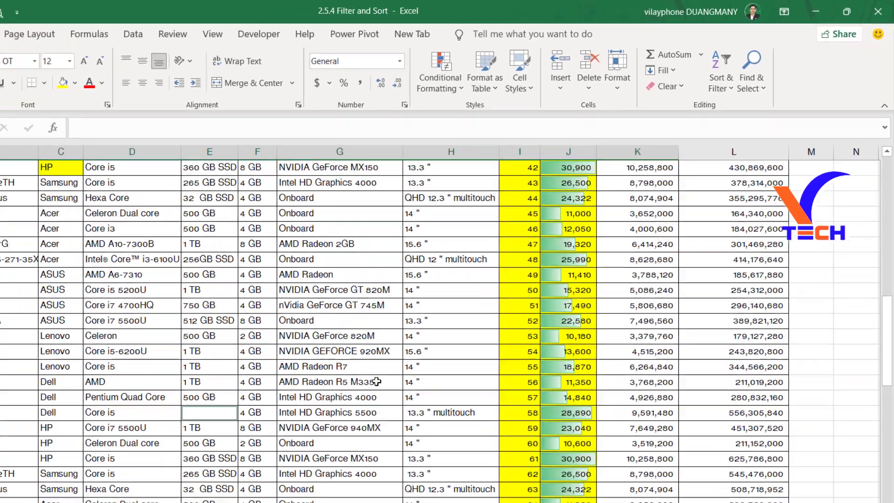
{"action": "scroll", "coordinate": [249, 456], "scroll_direction": "down", "scroll_amount": 2}
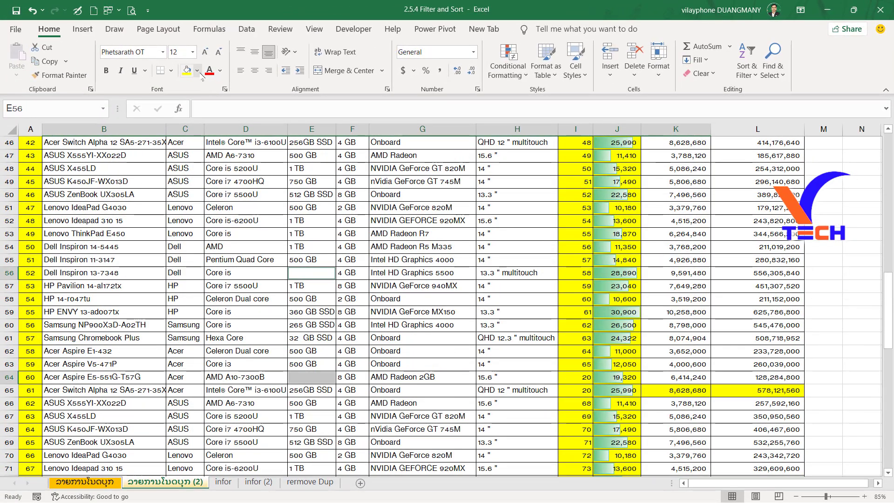
{"action": "left_click", "coordinate": [198, 72]}
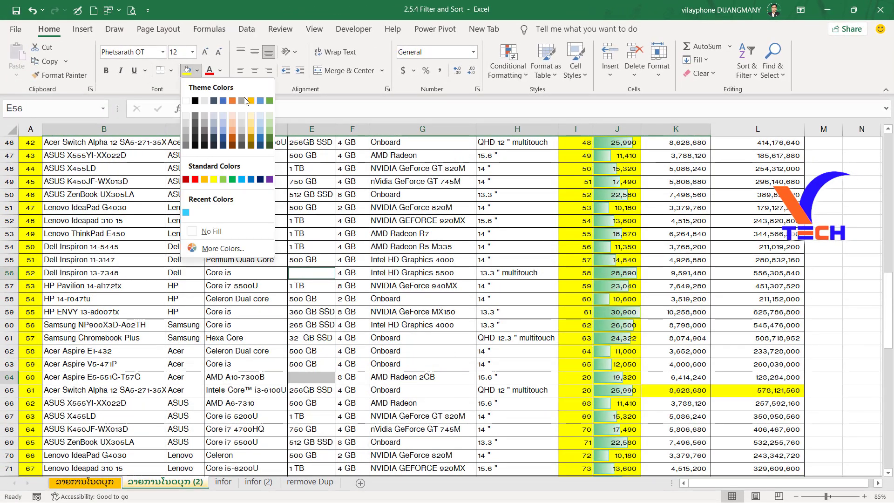
{"action": "left_click", "coordinate": [207, 180]}
Review the orange-filled blank cells in the storage and graphics card columns throughout the list.
{"action": "scroll", "coordinate": [407, 347], "scroll_direction": "down", "scroll_amount": 7}
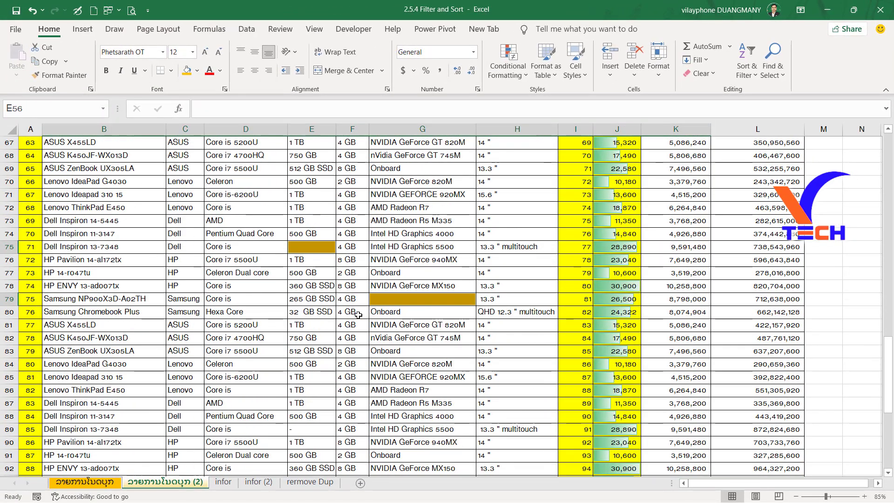
{"action": "scroll", "coordinate": [358, 317], "scroll_direction": "up", "scroll_amount": 5}
{"action": "scroll", "coordinate": [368, 324], "scroll_direction": "down", "scroll_amount": 4}
{"action": "left_click", "coordinate": [436, 355]}
{"action": "scroll", "coordinate": [446, 378], "scroll_direction": "down", "scroll_amount": 3}
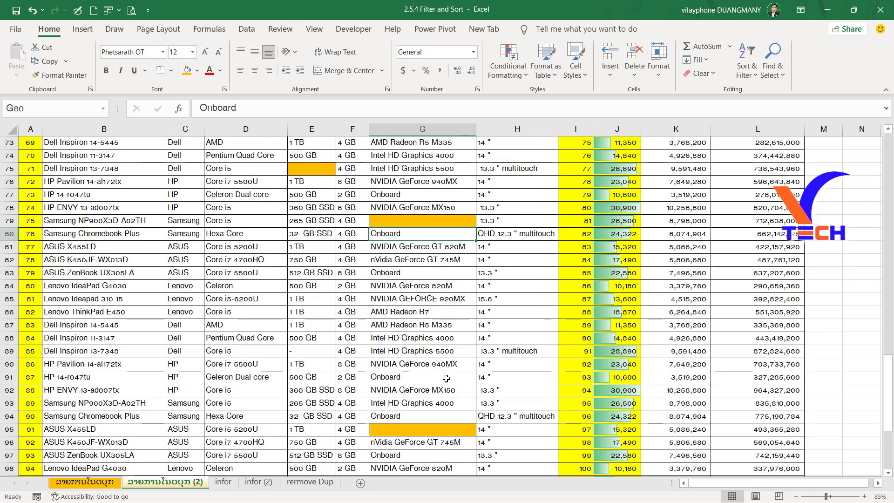
{"action": "scroll", "coordinate": [446, 378], "scroll_direction": "down", "scroll_amount": 4}
{"action": "scroll", "coordinate": [444, 331], "scroll_direction": "up", "scroll_amount": 11}
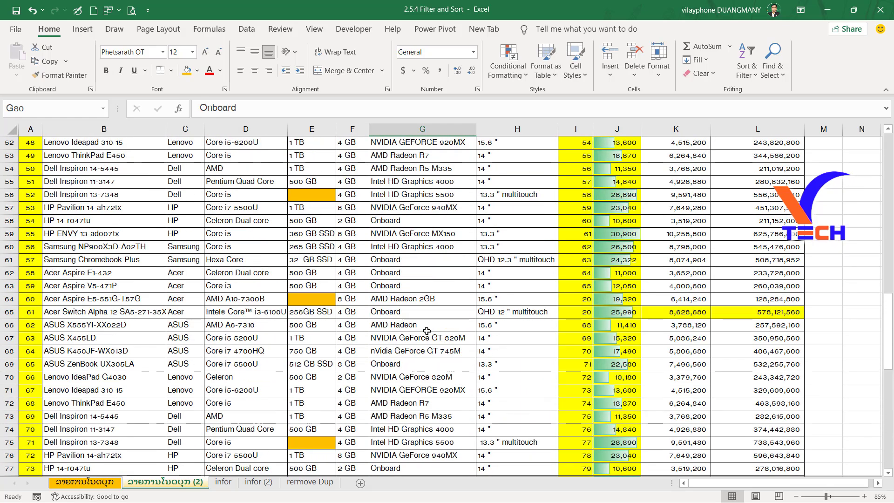